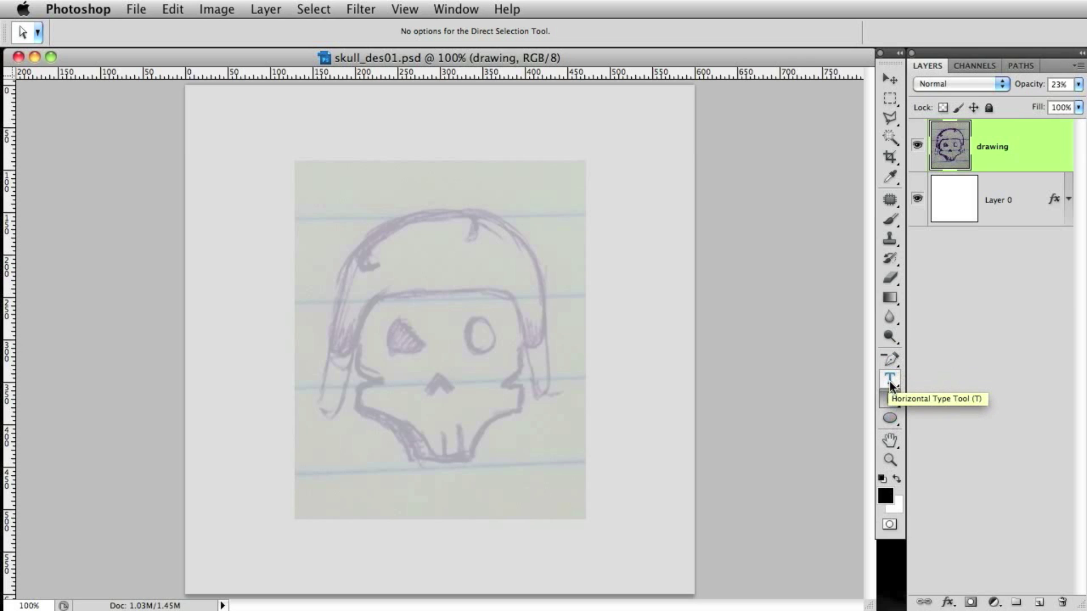
Add a new empty layer above the sketch, adjust the drawing layer's opacity so the sketch stays faint, and select the new layer.
left_click(1039, 603)
left_click(1003, 218)
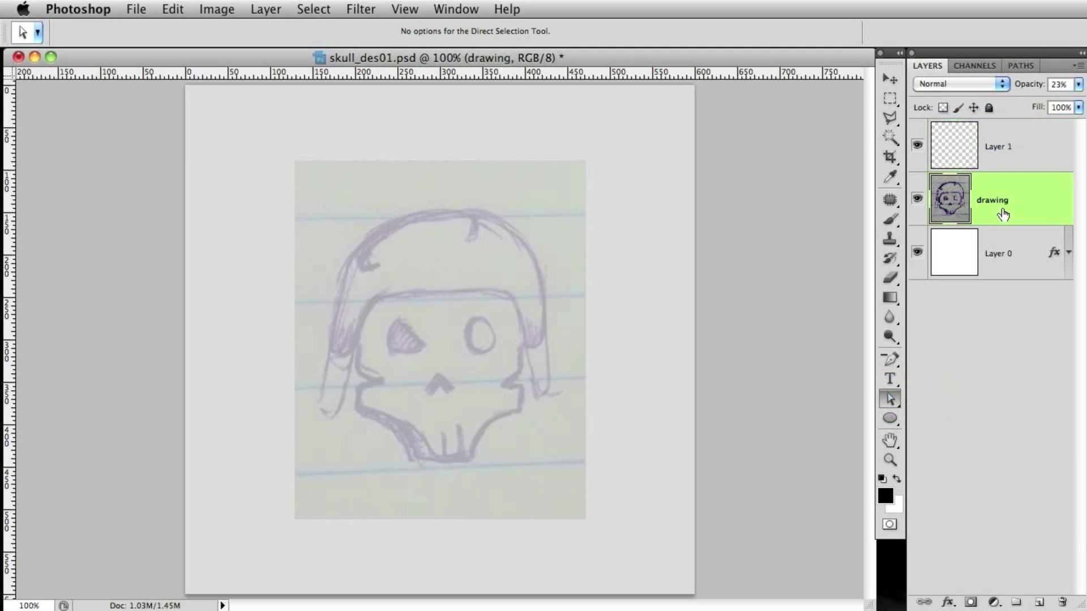
left_click(1029, 85)
key("Return")
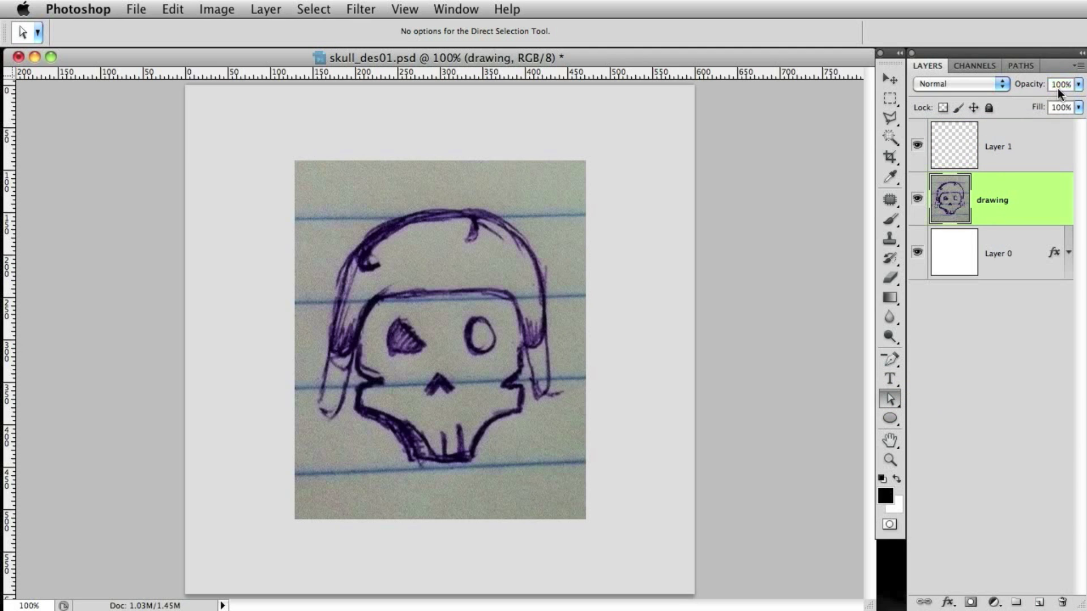
mouse_move(1026, 85)
left_mouse_down()
mouse_move(978, 80)
mouse_move(1022, 85)
left_mouse_up()
left_click(980, 161)
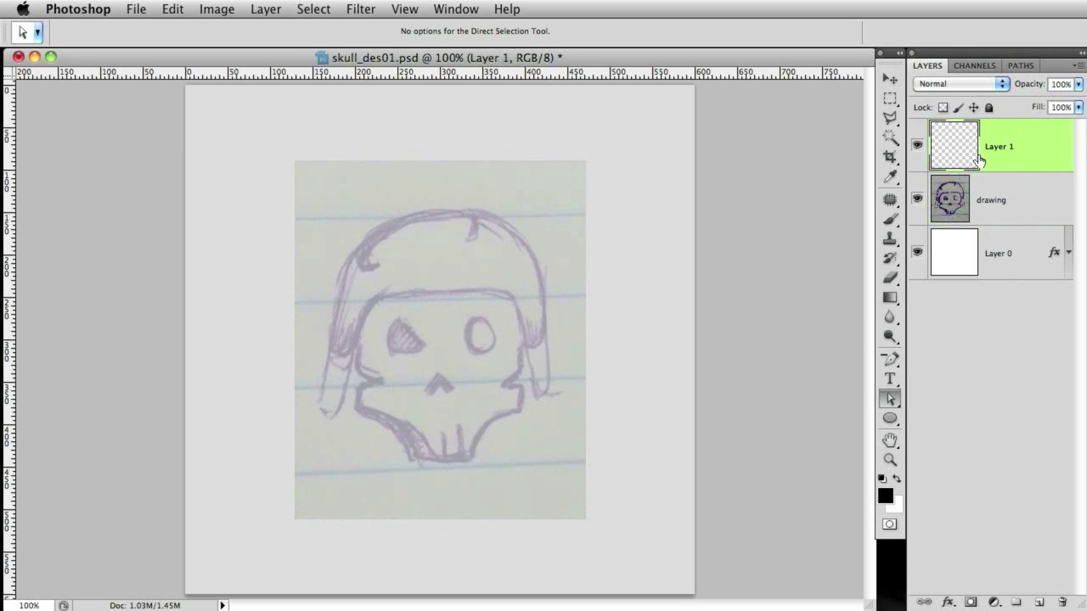
Draw a black circle about 245 px wide over the helmet with the Ellipse tool and set its layer opacity to 36%.
left_click(891, 420)
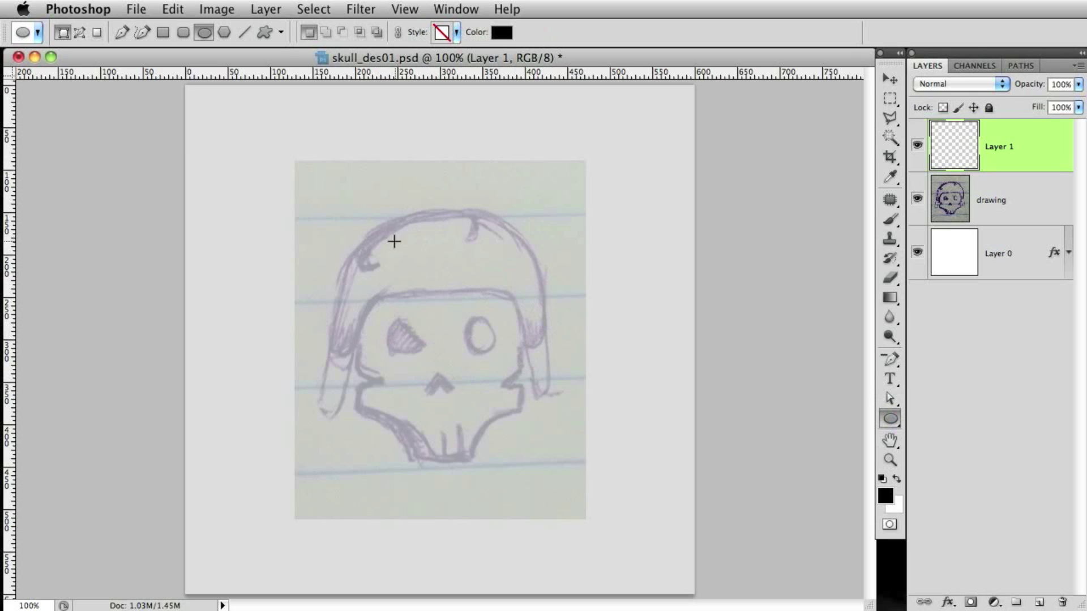
left_click_drag(346, 215, 561, 421)
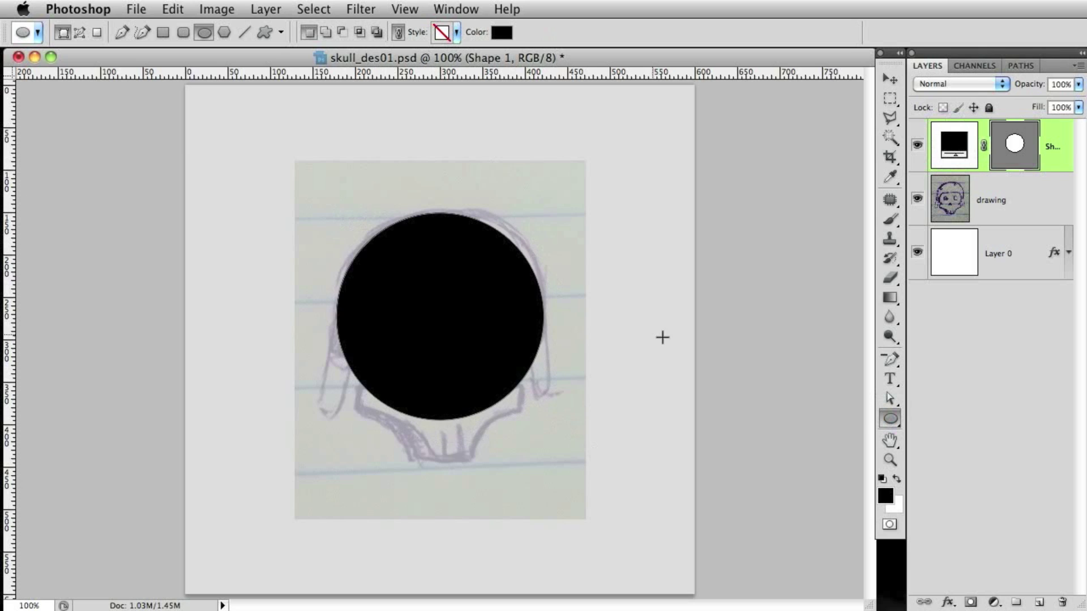
left_click(890, 419)
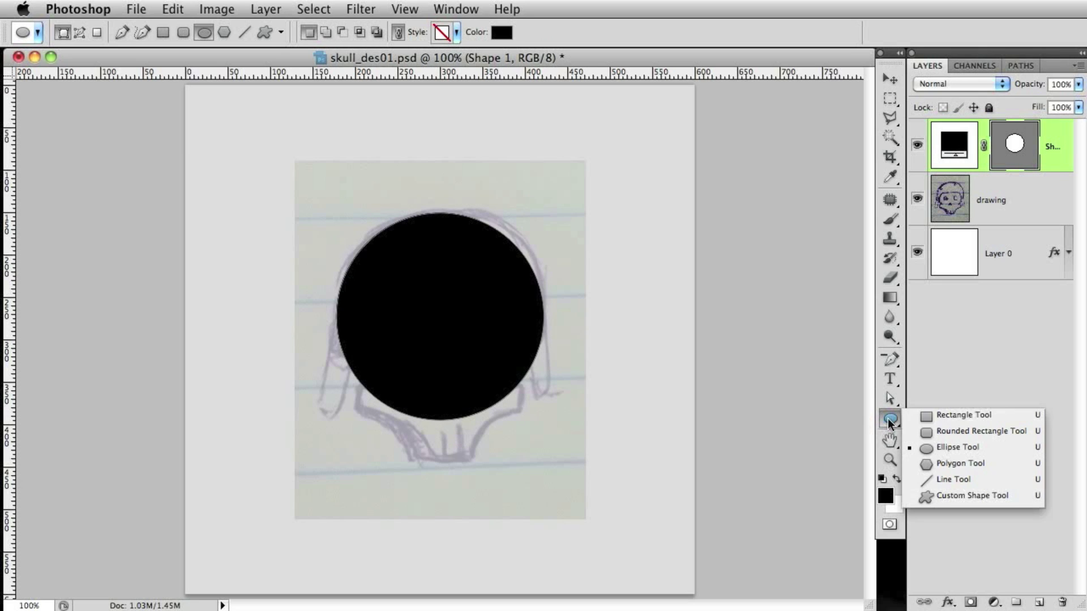
left_click(932, 451)
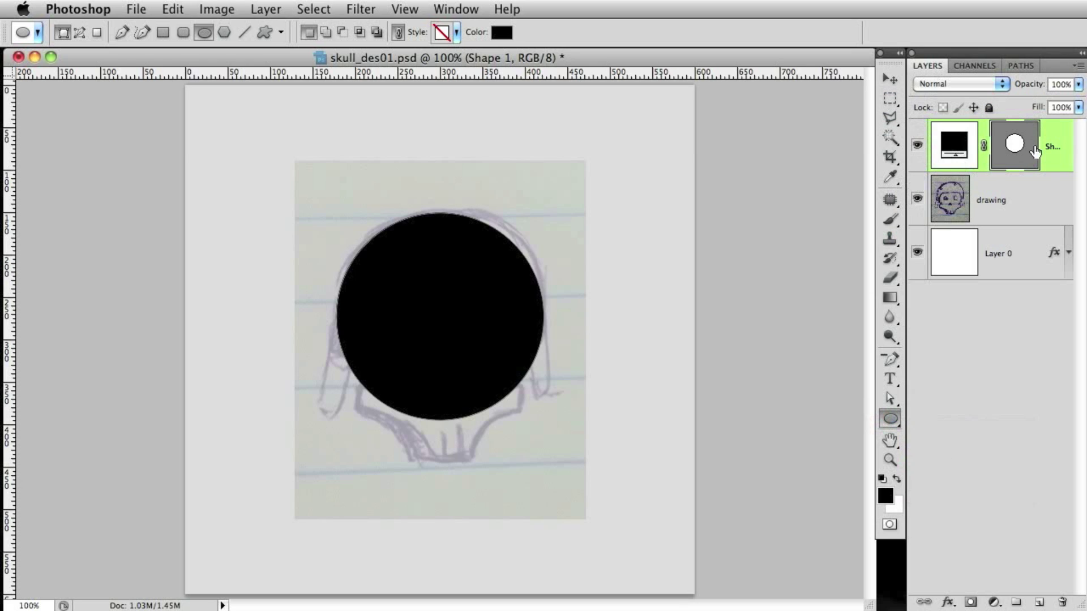
left_click_drag(1029, 84, 972, 89)
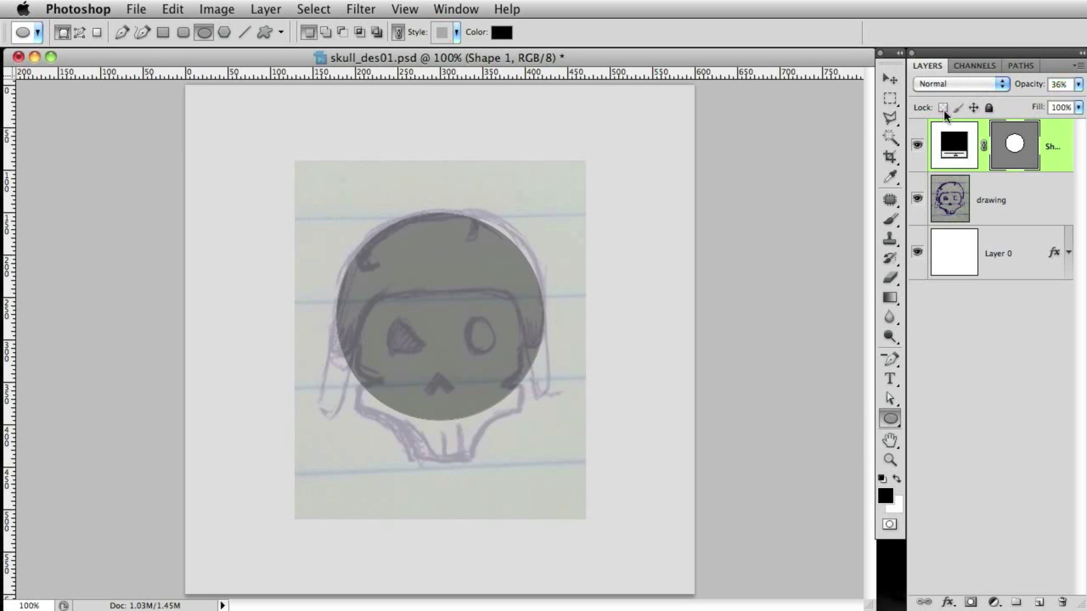
Place a vertical guide through the circle's centre at 300 on the ruler.
key("super+equal")
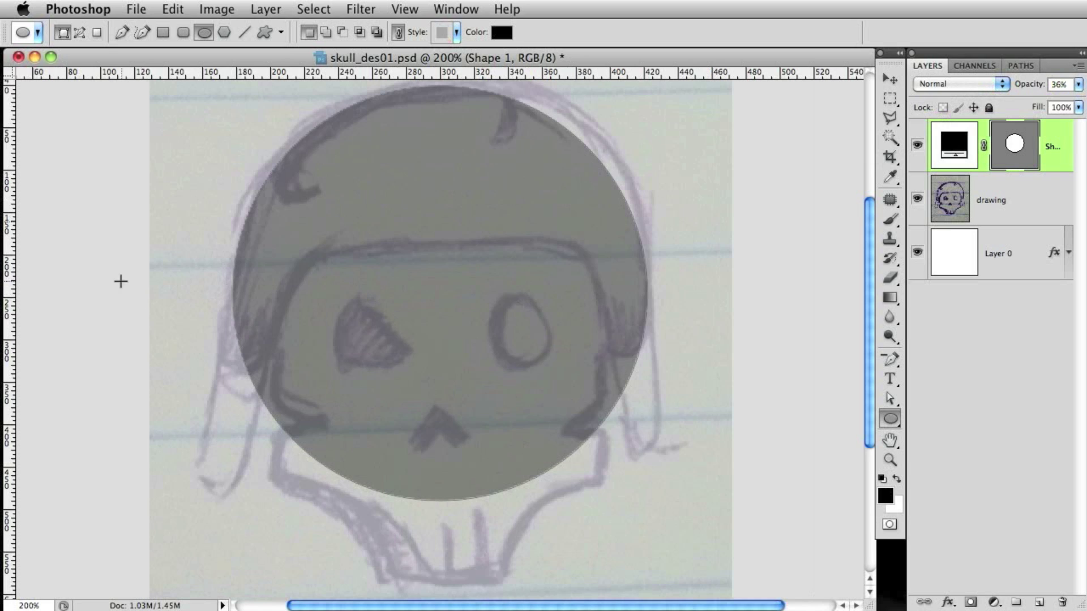
left_click_drag(12, 254, 446, 328)
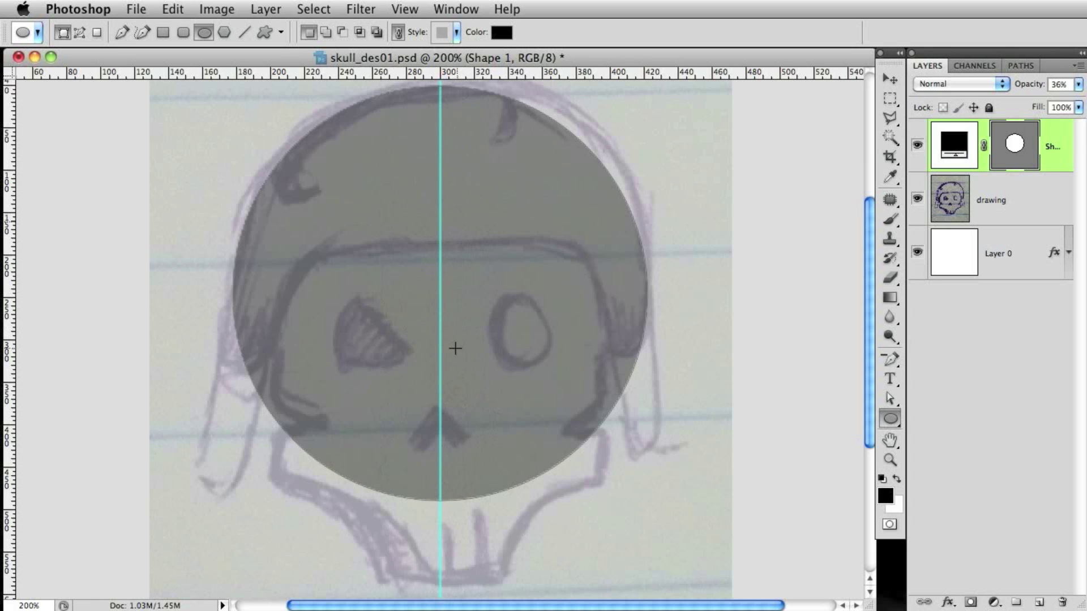
scroll(488, 431, "up", 3)
scroll(473, 402, "down", 3)
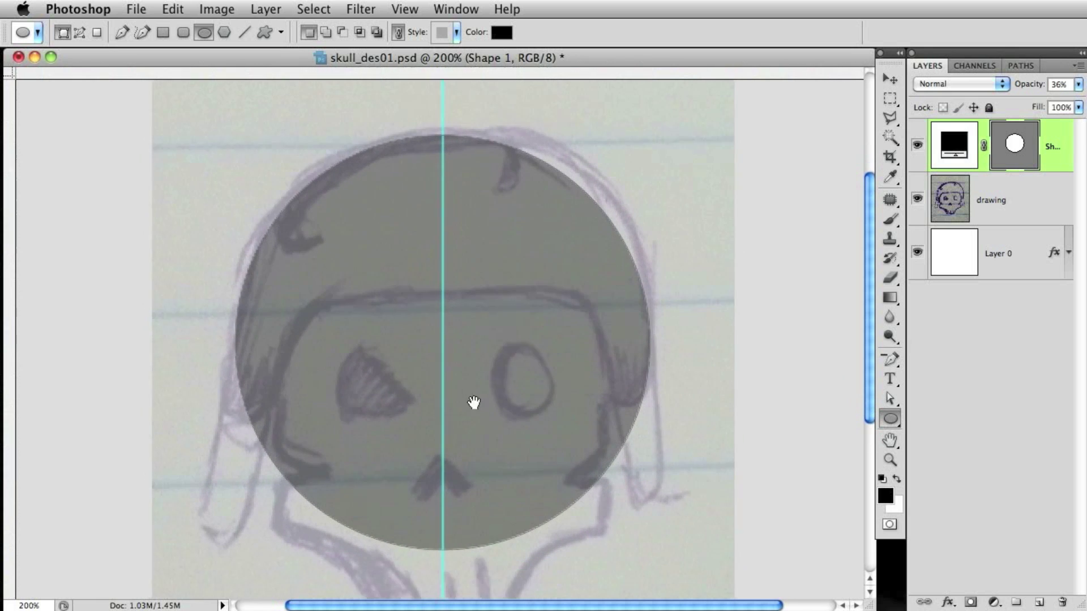
scroll(441, 463, "down", 5)
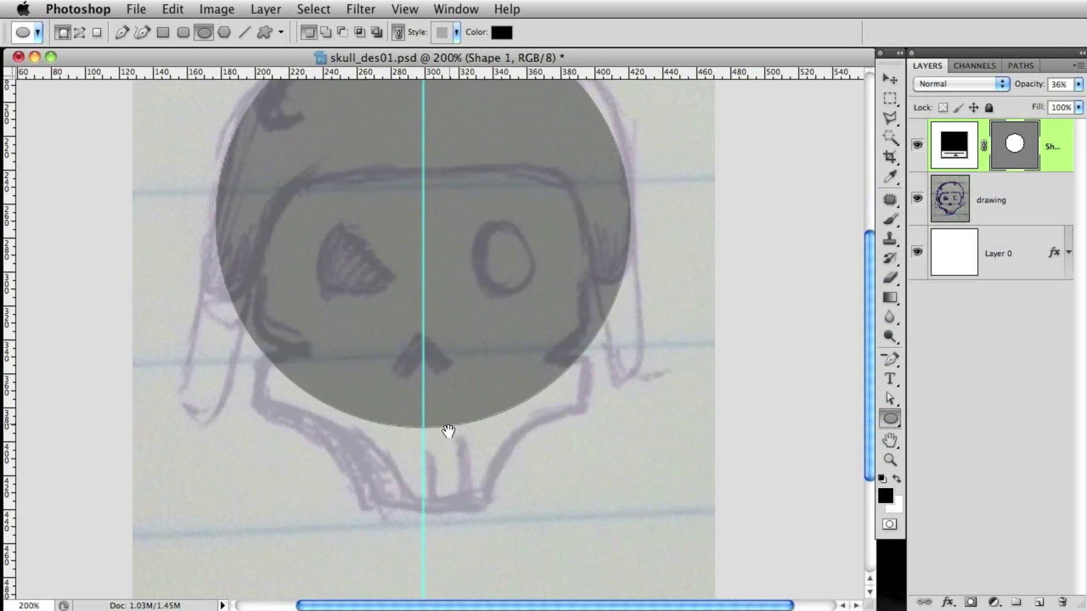
scroll(439, 447, "up", 4)
scroll(439, 447, "up", 3)
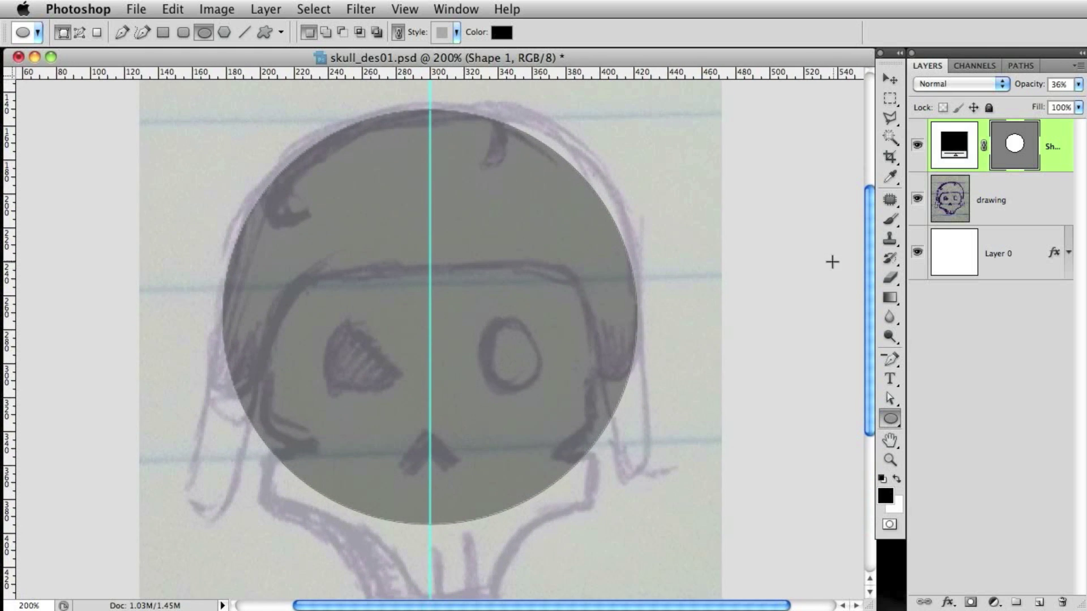
Delete the circle's rightmost anchor point so that only the half left of the guide remains.
left_click(891, 400)
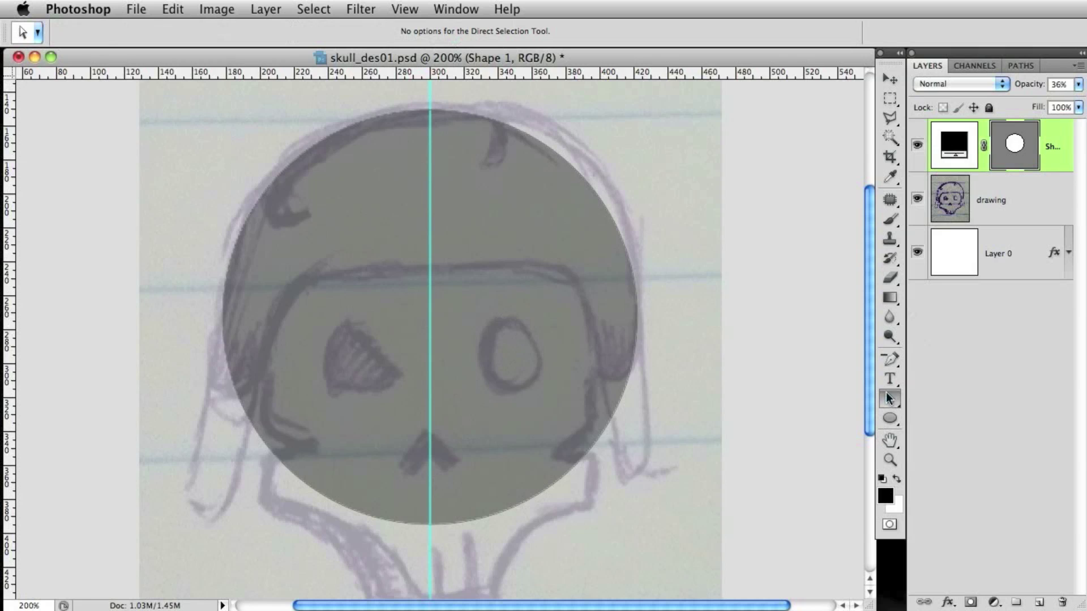
left_click(637, 339)
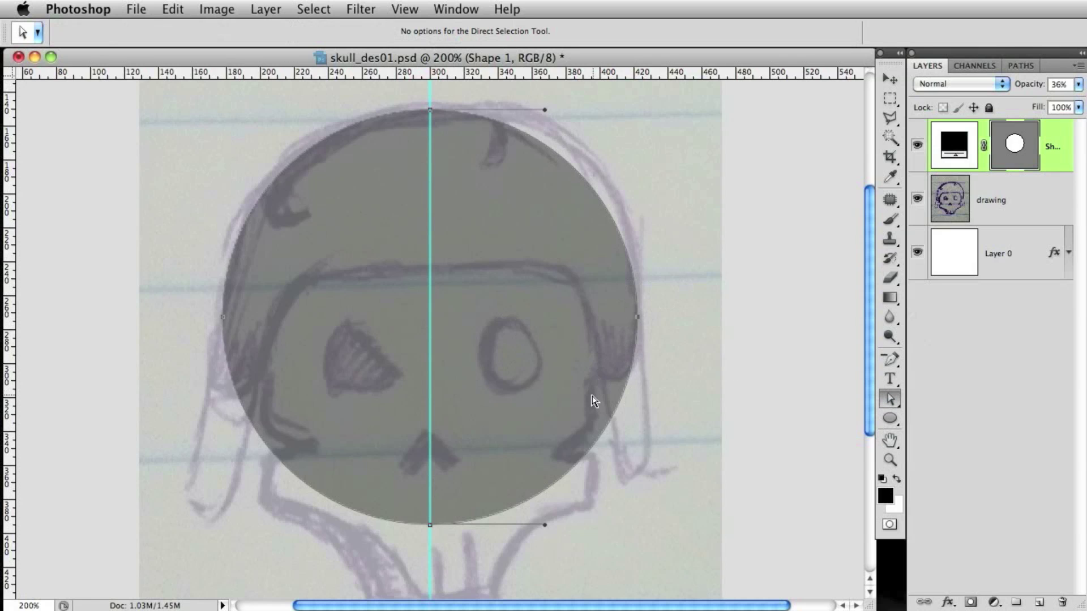
key("Delete")
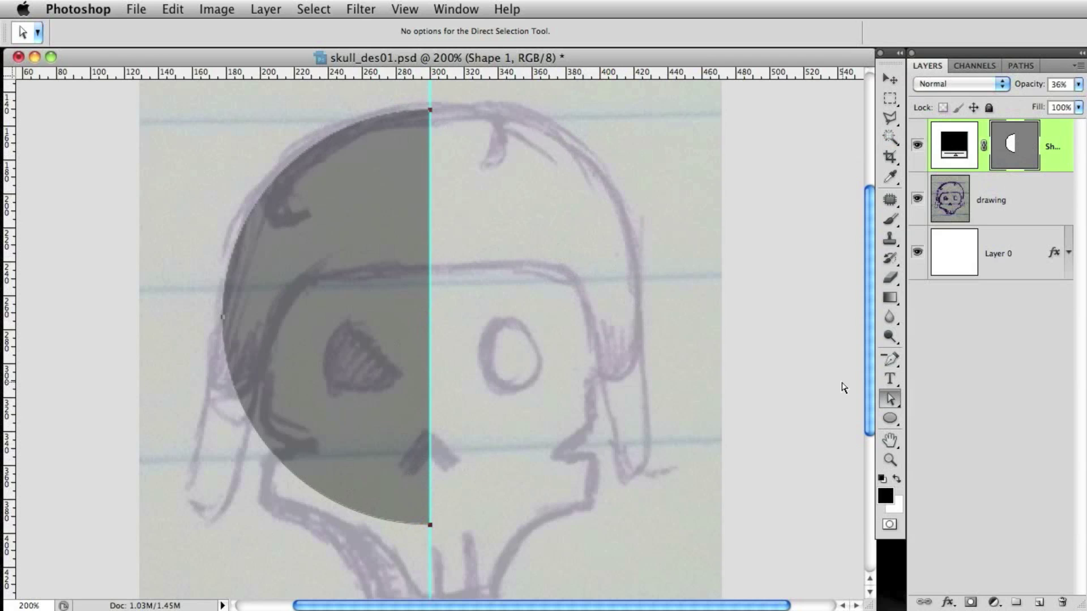
On a new layer, trace the helmet's left rim as a closed Pen shape, from the outer edge around the ear flap to the centre guide.
left_click(1039, 601)
left_click(890, 359)
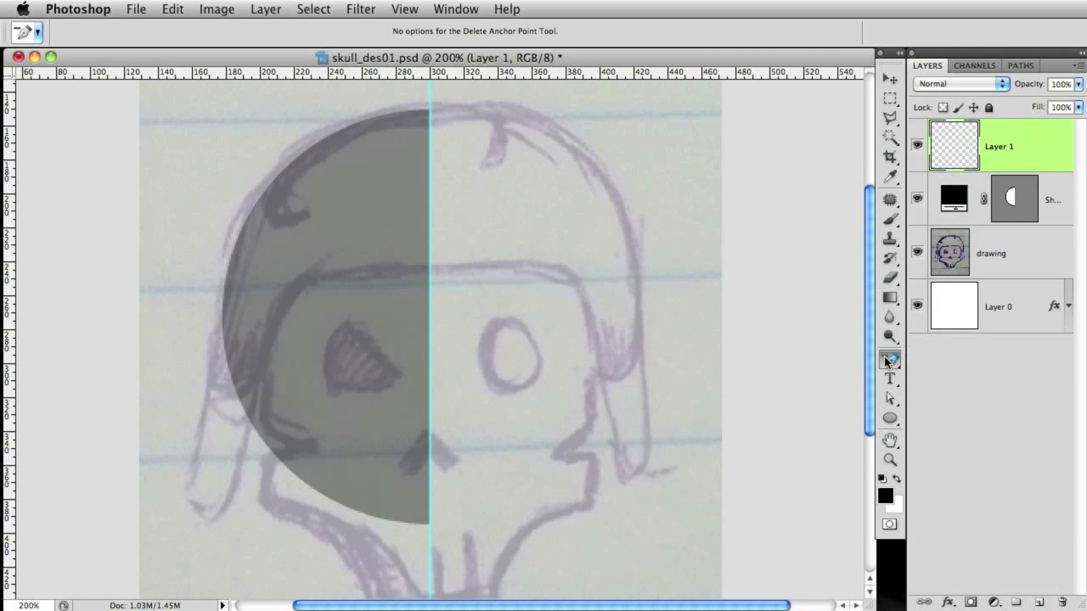
left_click(928, 356)
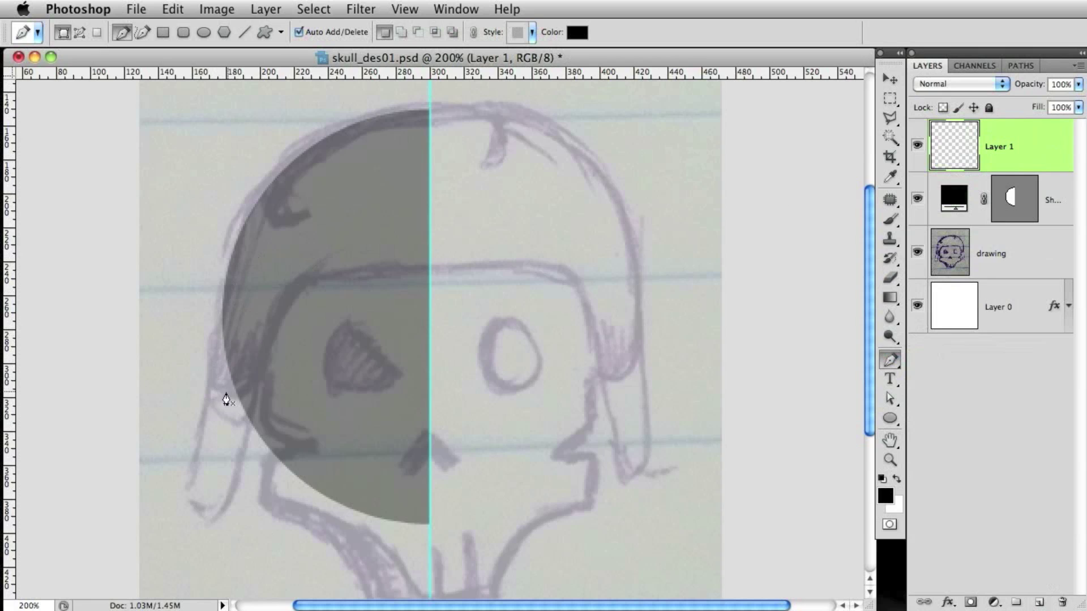
left_click(237, 264)
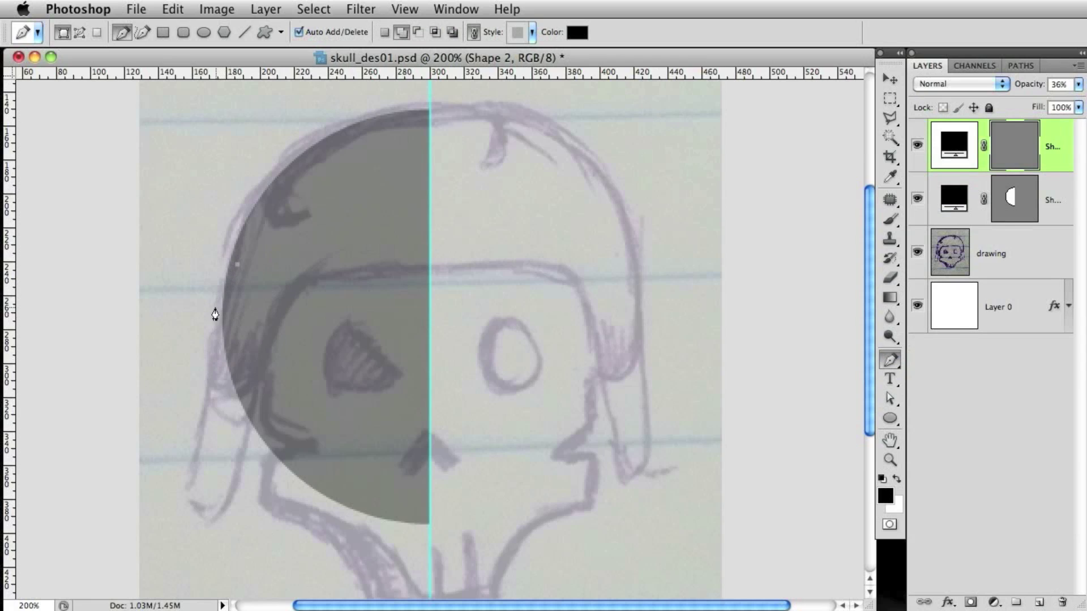
left_click(225, 393)
left_click_drag(226, 400, 265, 397)
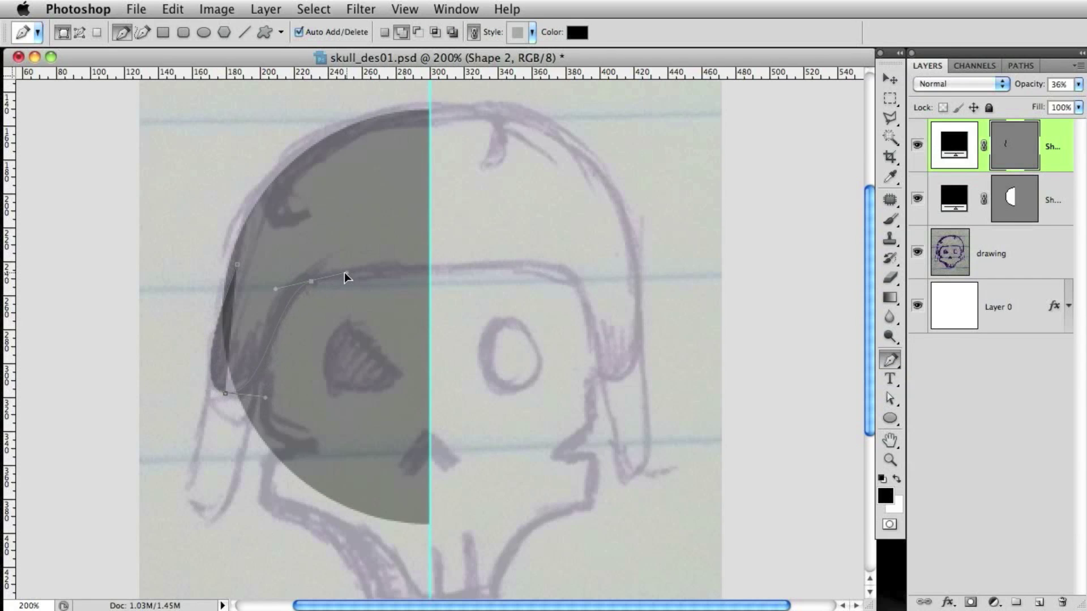
left_click_drag(346, 274, 348, 275)
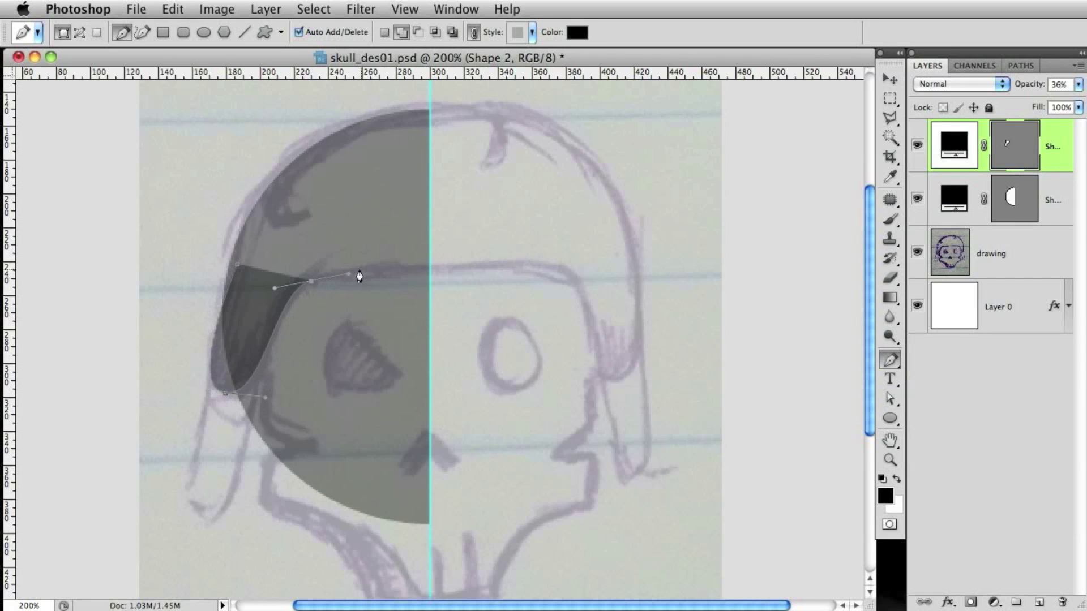
left_click(430, 271)
left_click_drag(452, 268, 454, 268)
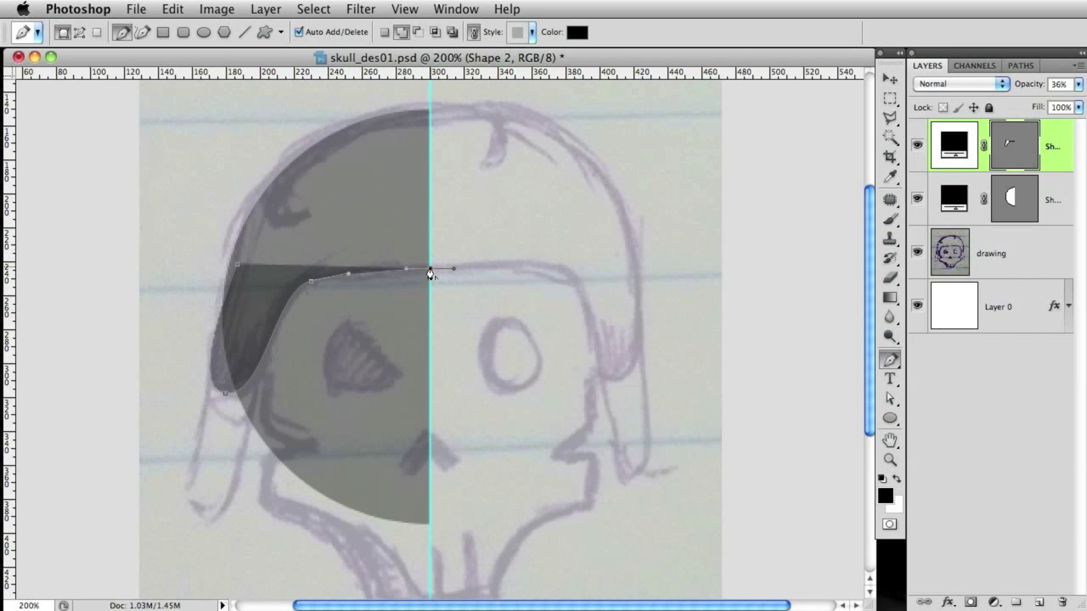
left_click(430, 229)
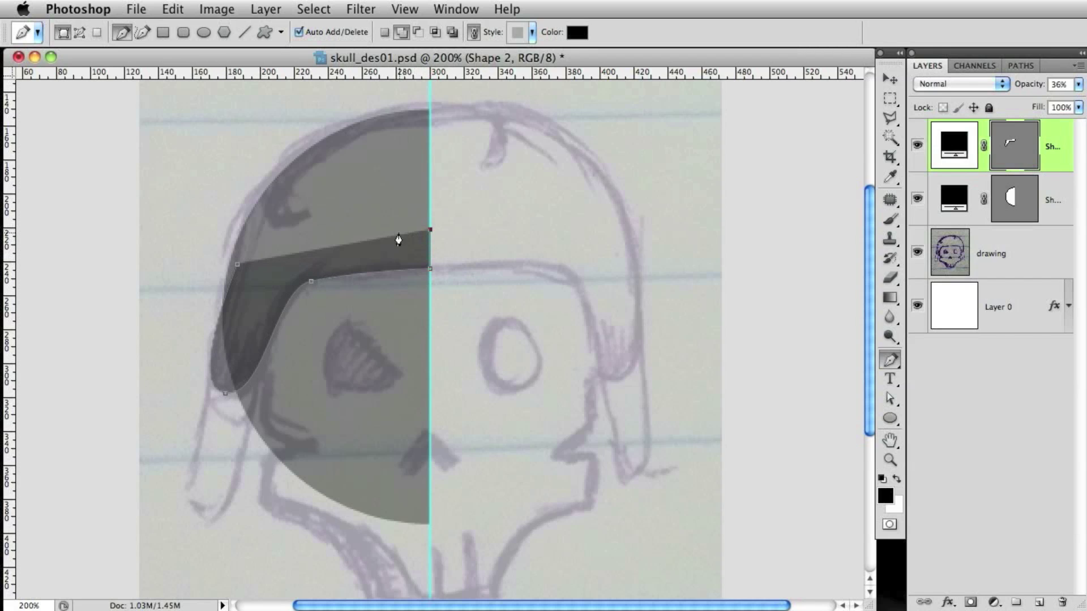
left_click(238, 271)
Move the rim shape's upper outer anchor point slightly outward and align it with the edge of the half circle.
left_click(891, 399)
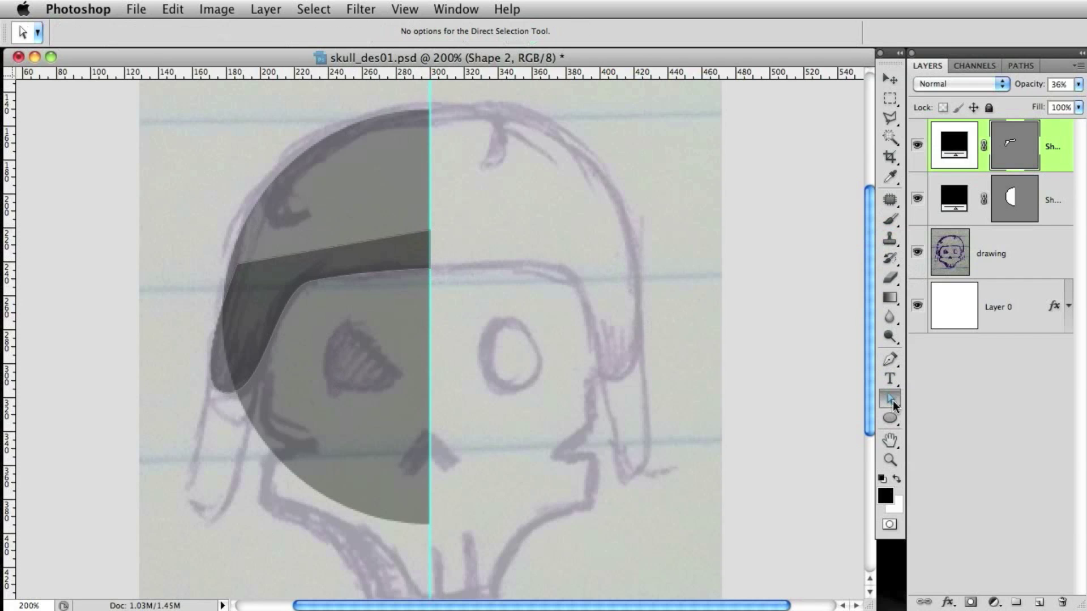
left_click(237, 273)
key("super+equal")
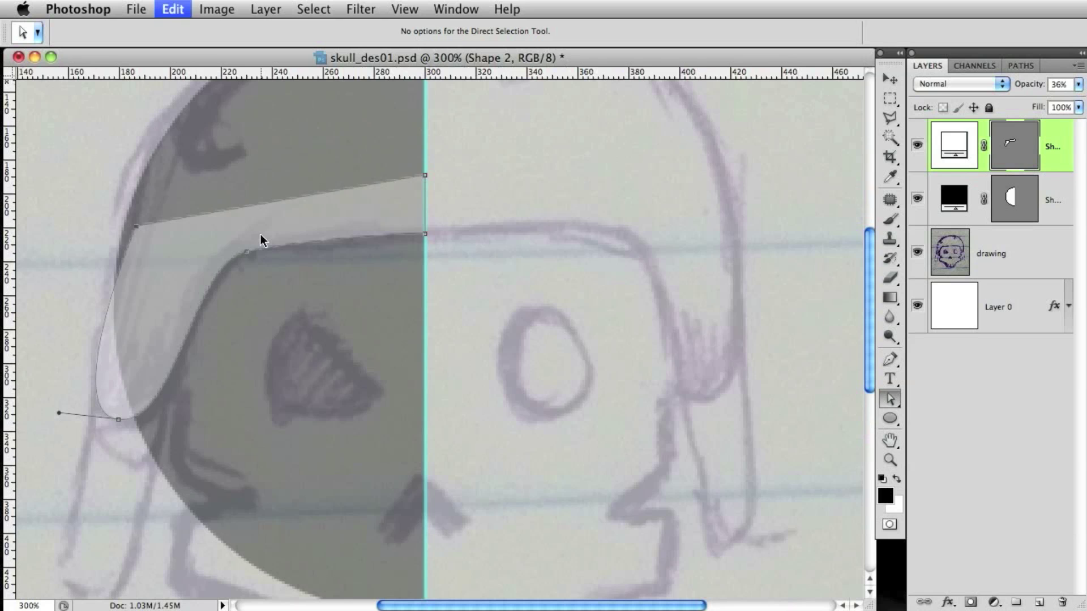
key("super+equal")
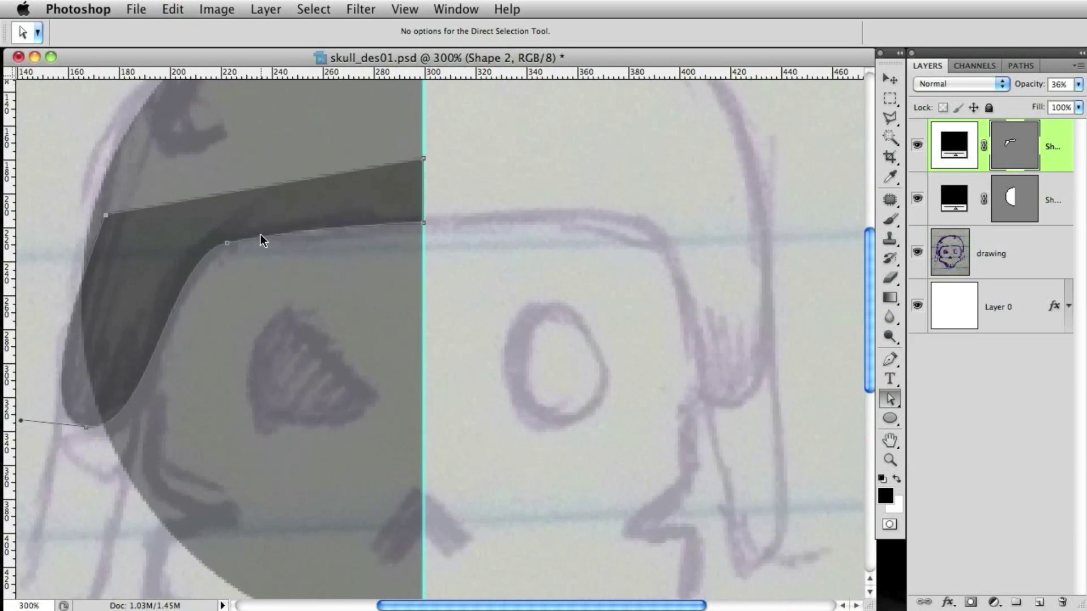
left_click_drag(432, 340, 566, 370)
left_click_drag(278, 252, 266, 260)
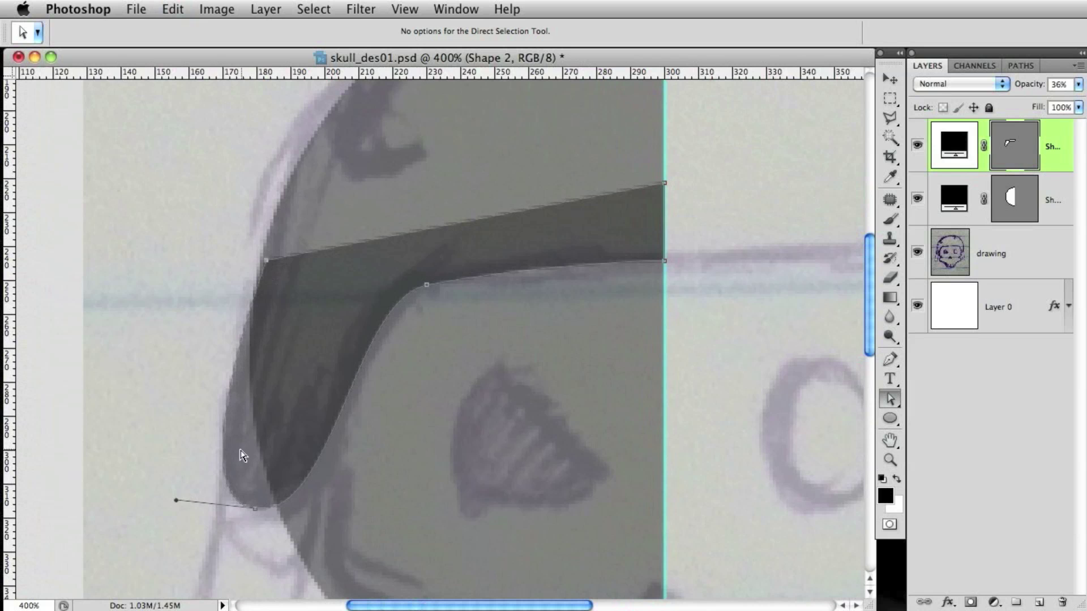
left_click_drag(258, 535, 160, 322)
Select the half-circle shape and move its bottom anchor point up along the guide until it lies inside the rim shape.
key("super+minus")
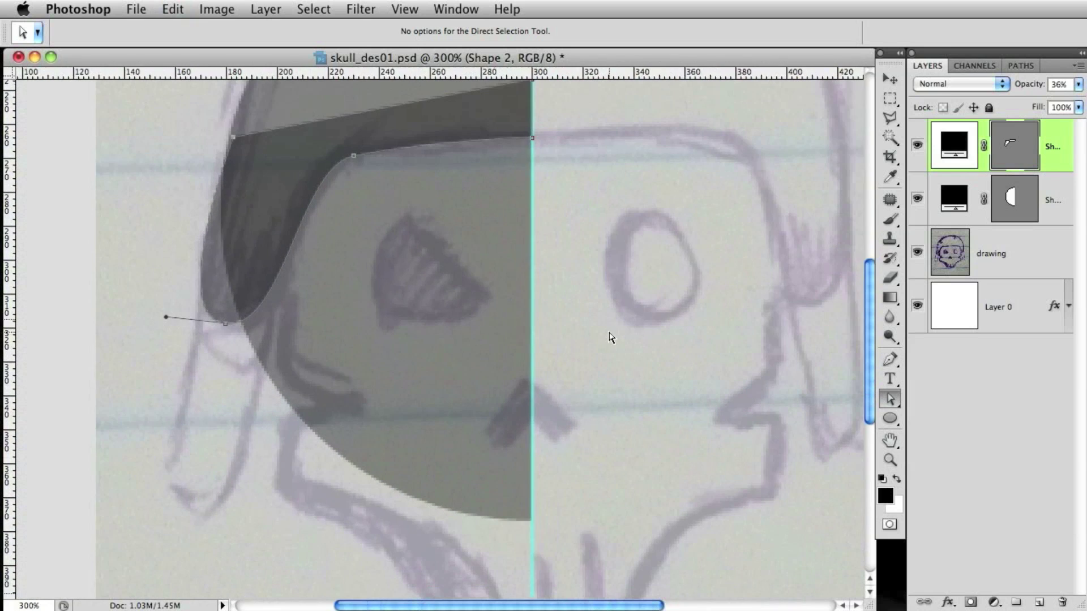
key("alt+bracketleft")
left_click(534, 523)
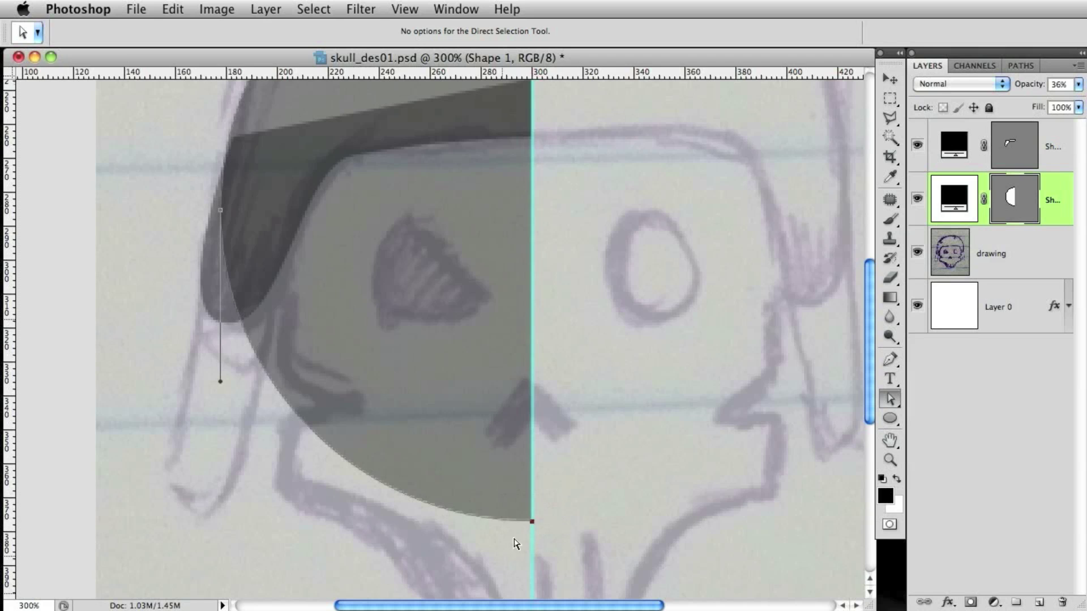
left_click_drag(530, 518, 524, 109)
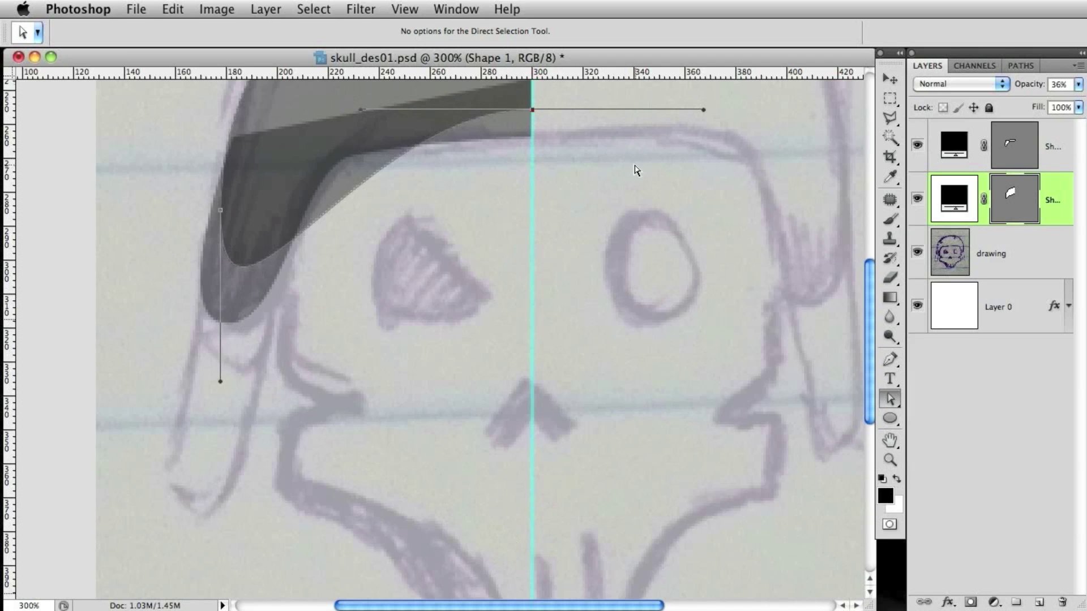
Add an anchor point on the half circle's lower edge and move it up and left to tuck the curve inside the rim shape.
left_click(888, 360)
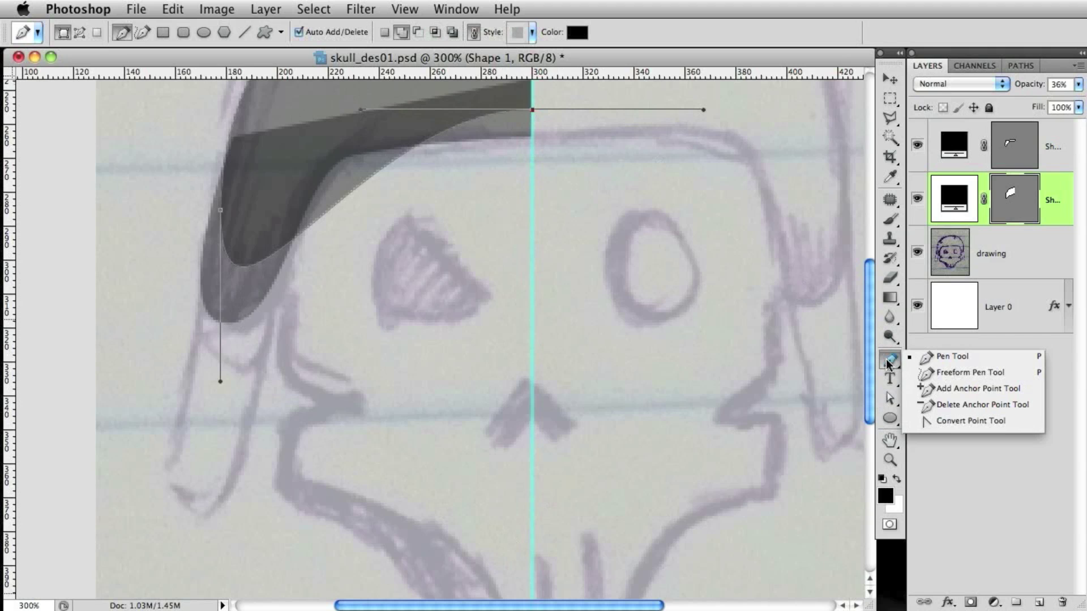
key("Escape")
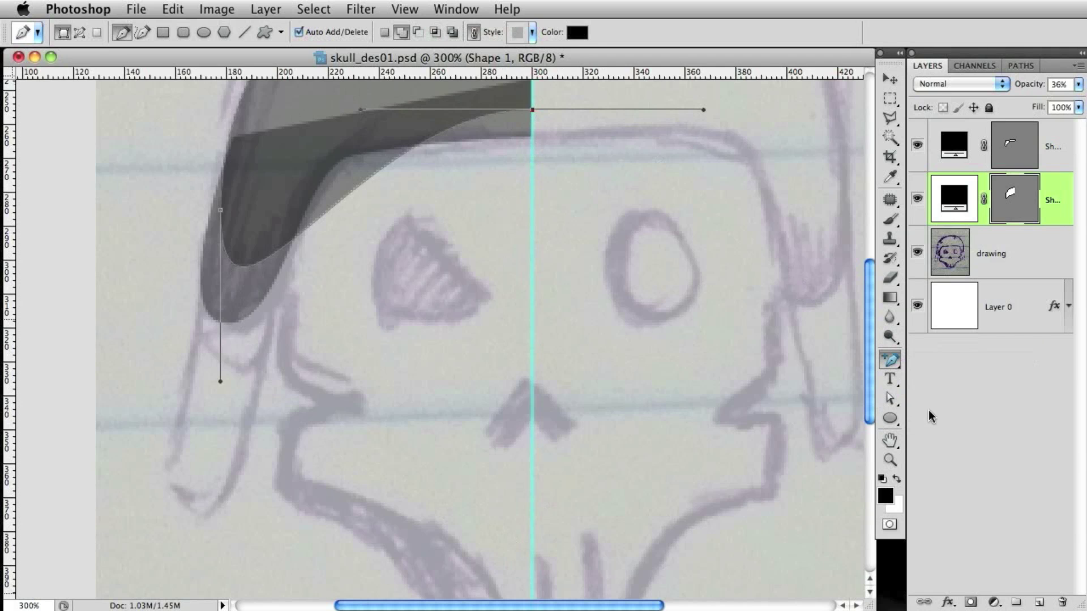
left_click(351, 193)
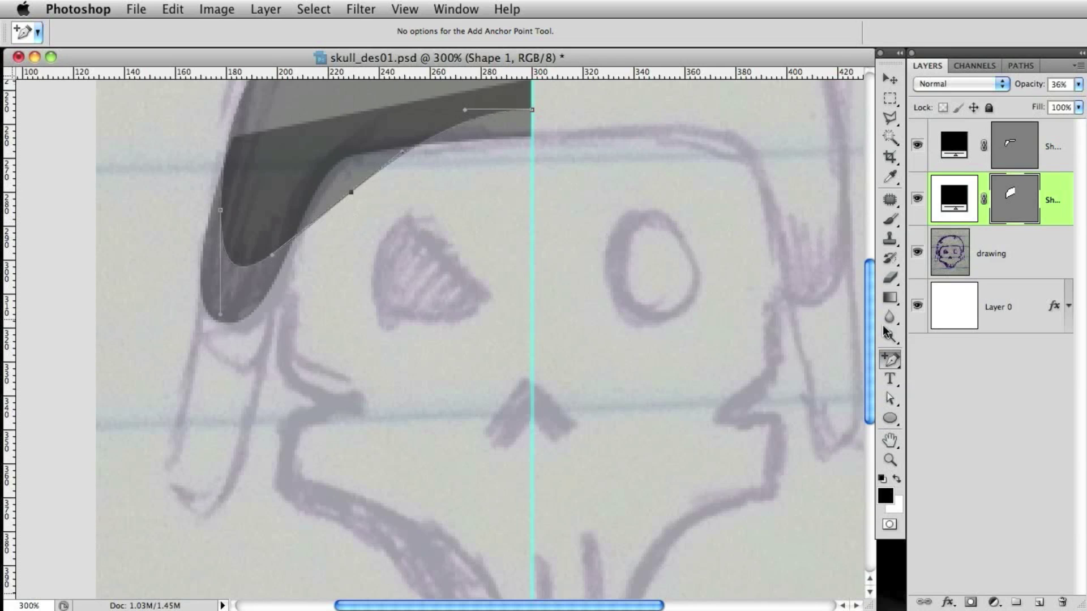
left_click(891, 400)
left_click_drag(351, 193, 312, 158)
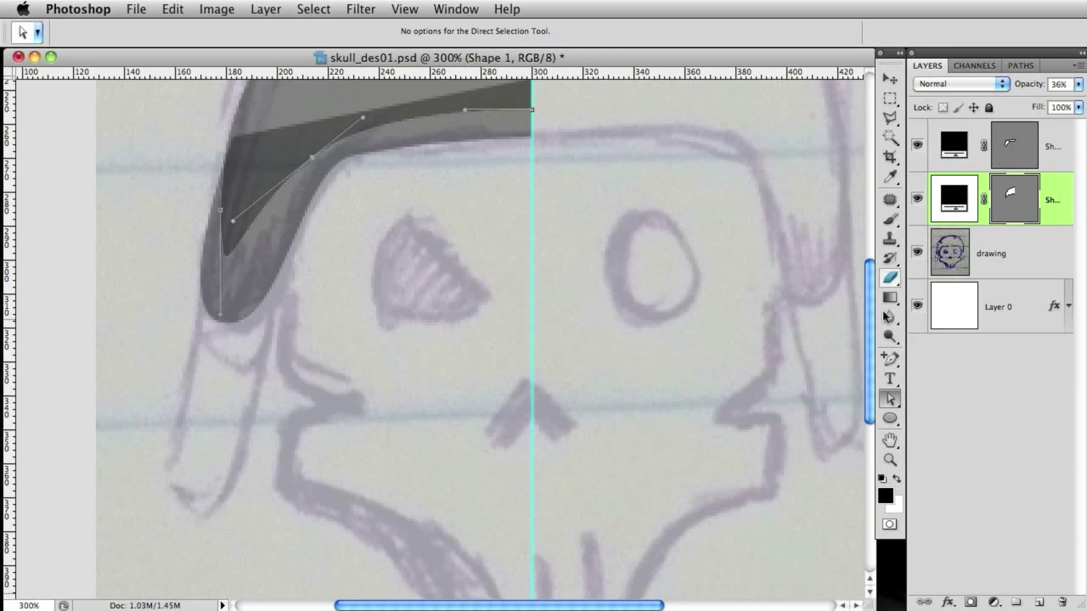
scroll(868, 314, "up", 5)
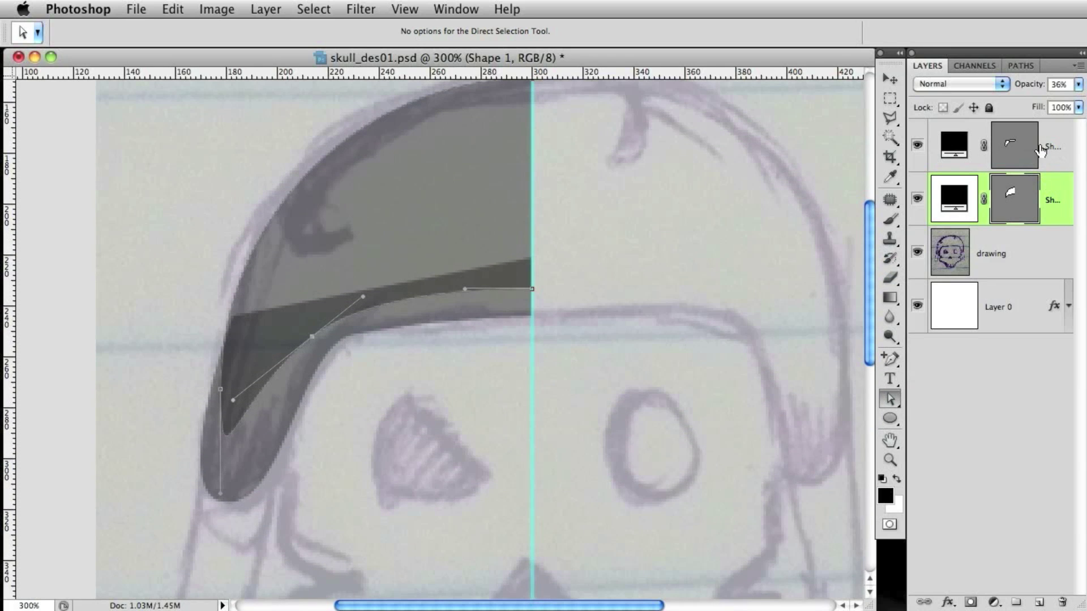
Copy the rim path into the half-circle's shape layer and delete the separate rim layer.
left_click(916, 145)
left_click(915, 146)
left_click(917, 198)
left_click(917, 198)
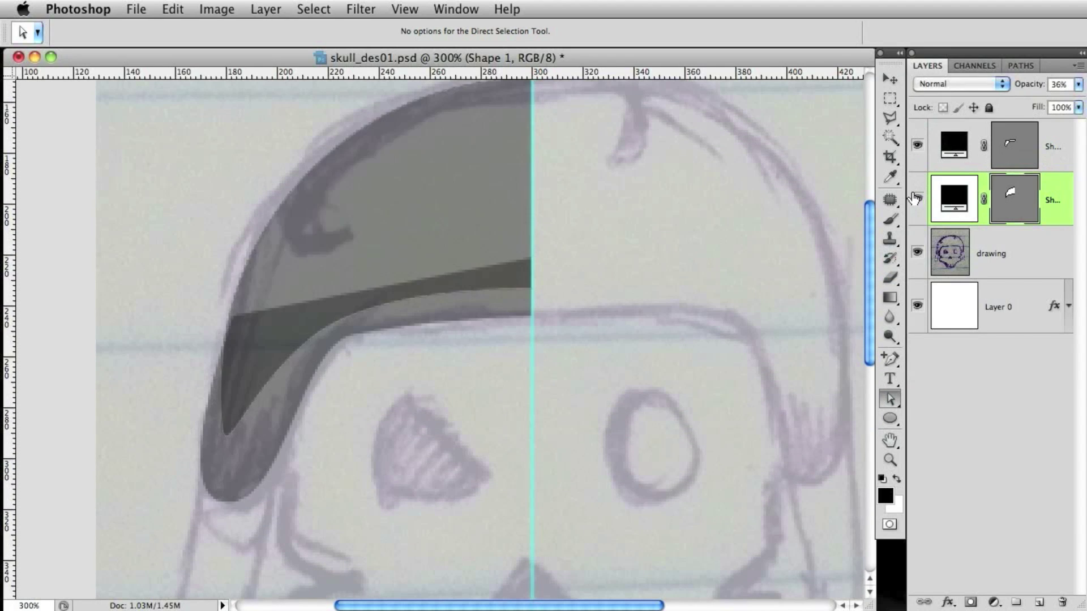
left_click(1012, 159)
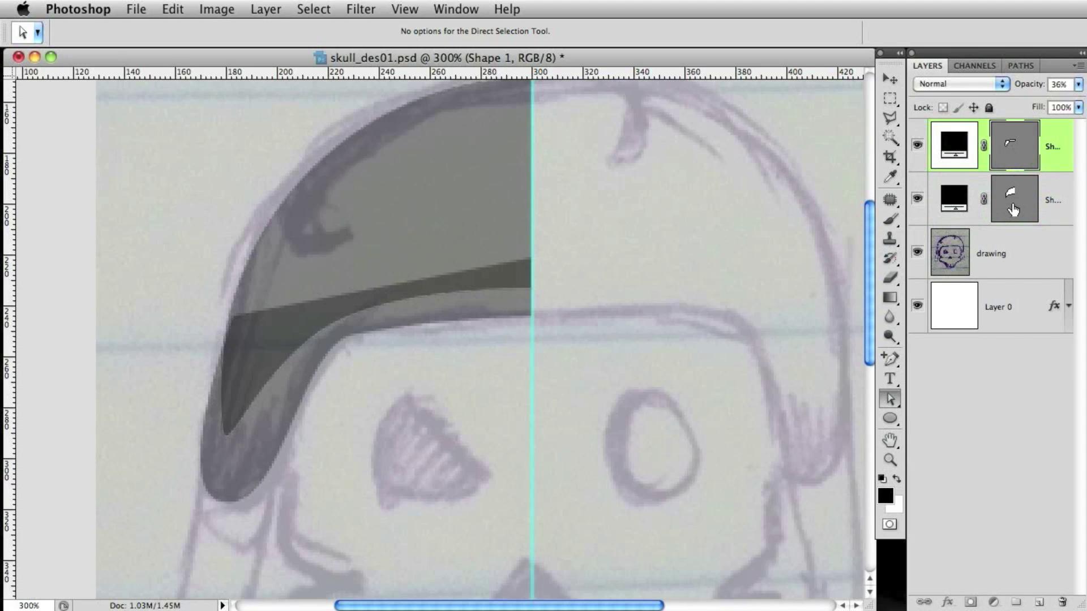
left_click(1013, 210)
left_click(1011, 148)
left_click(917, 148)
left_click(1015, 205)
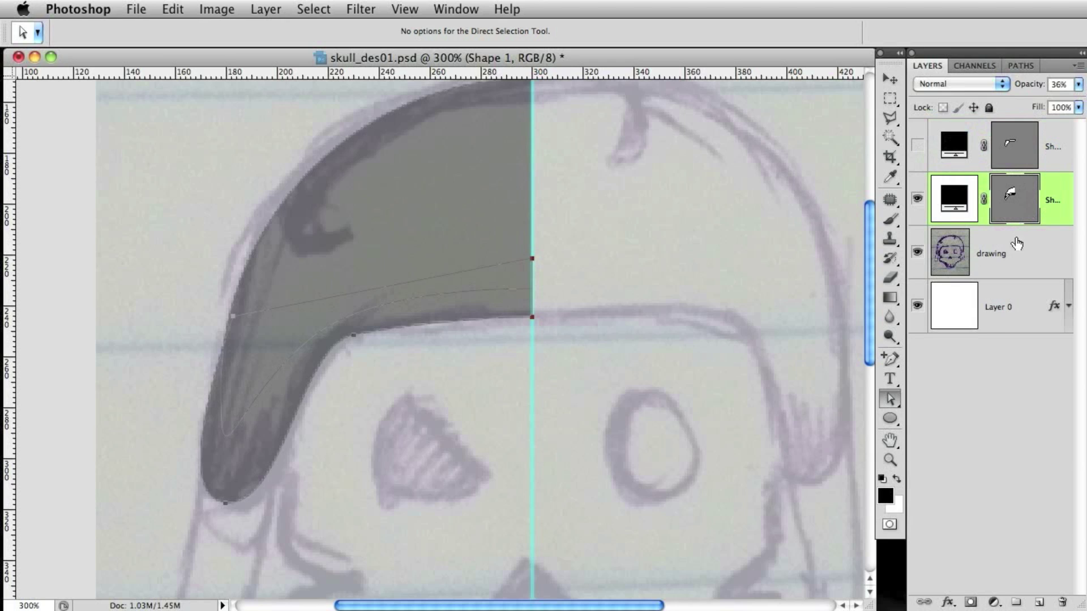
left_click_drag(1056, 136, 1062, 603)
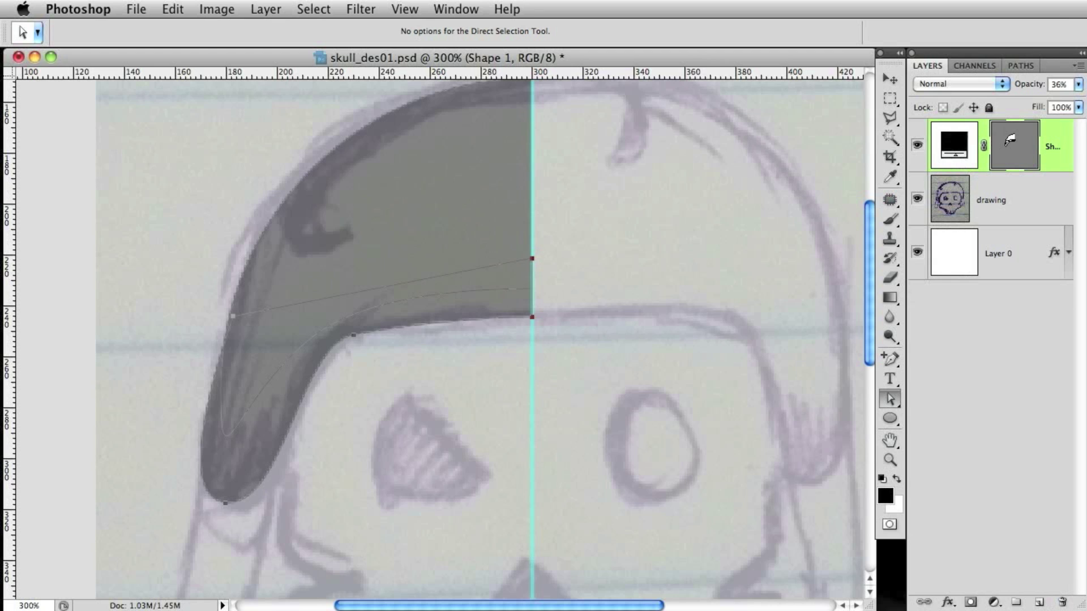
Nudge the helmet half slightly right so its straight edge meets the centre guide.
key("v")
scroll(436, 339, "up", 1)
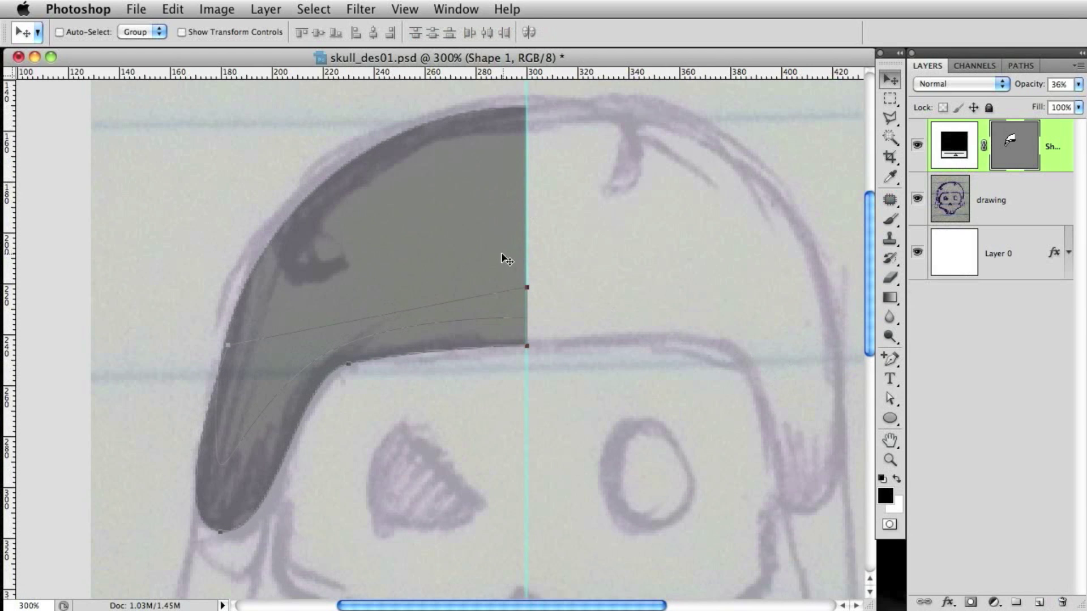
key("Right")
key("super+equal")
left_click_drag(585, 412, 702, 362)
Add an anchor point on the ear flap's inner edge and move it slightly up and left to tighten the curve.
left_click(890, 398)
left_click_drag(253, 479, 306, 512)
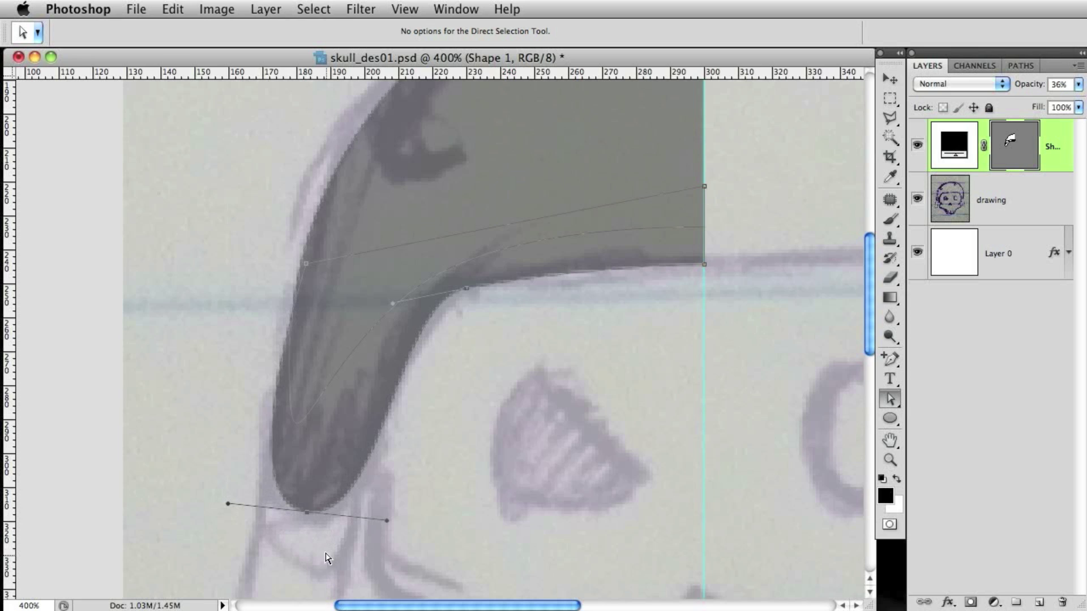
left_click(899, 359)
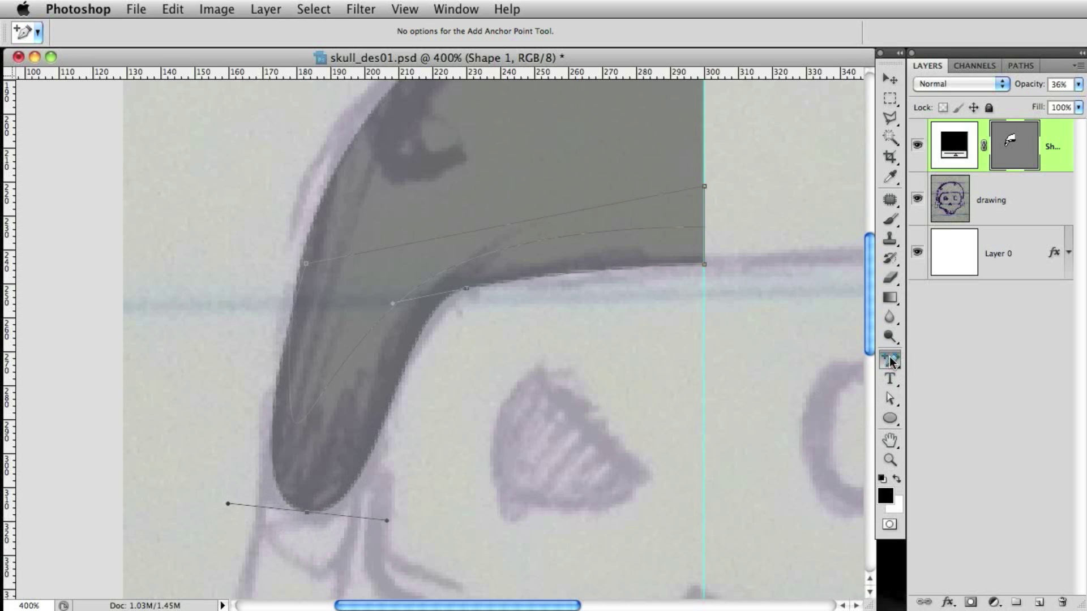
left_click(392, 401)
left_click(889, 398)
left_click_drag(395, 396, 384, 388)
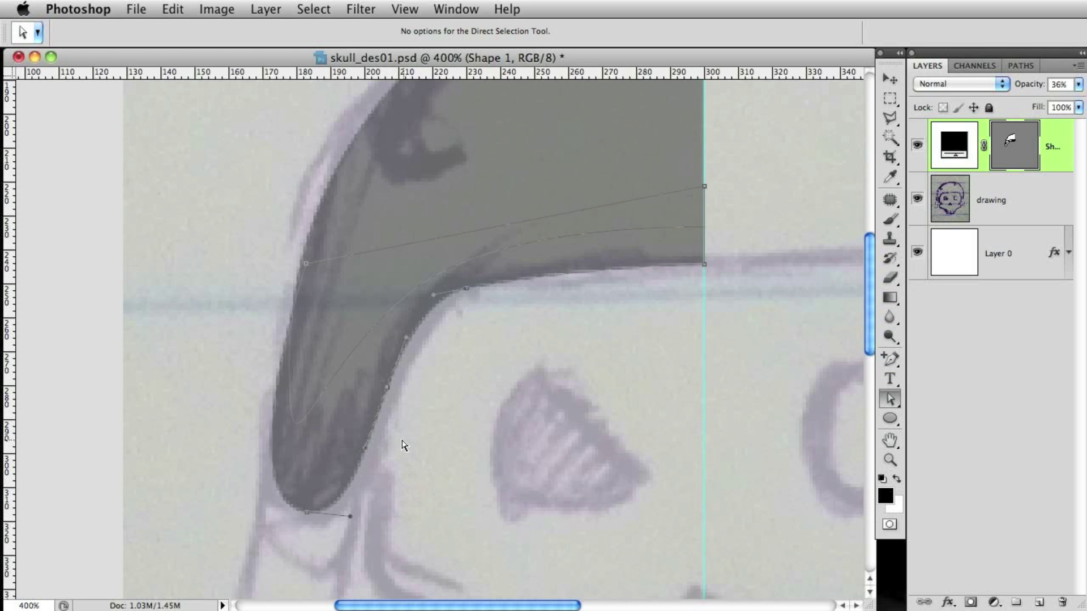
Align the helmet half's lower anchor points on the centre guide and deselect the path.
left_click(708, 264)
mouse_move(707, 188)
left_mouse_down()
mouse_move(712, 196)
mouse_move(706, 187)
left_mouse_up()
left_click(1034, 262)
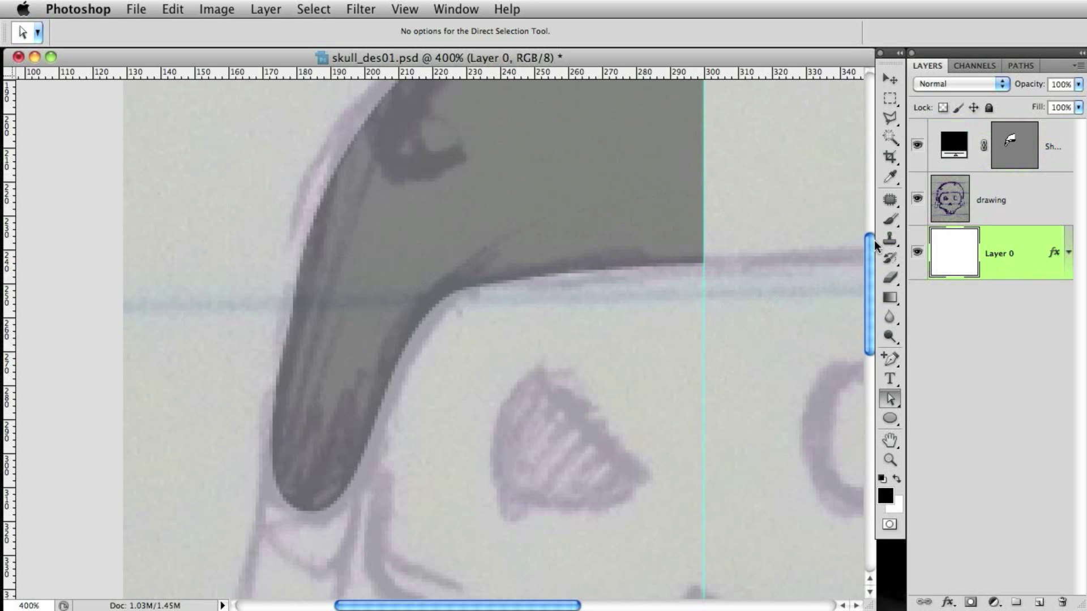
Set the helmet shape layer's opacity to 99%.
key("super+minus")
left_click(1053, 152)
left_click_drag(1027, 83, 1063, 85)
key("super+minus")
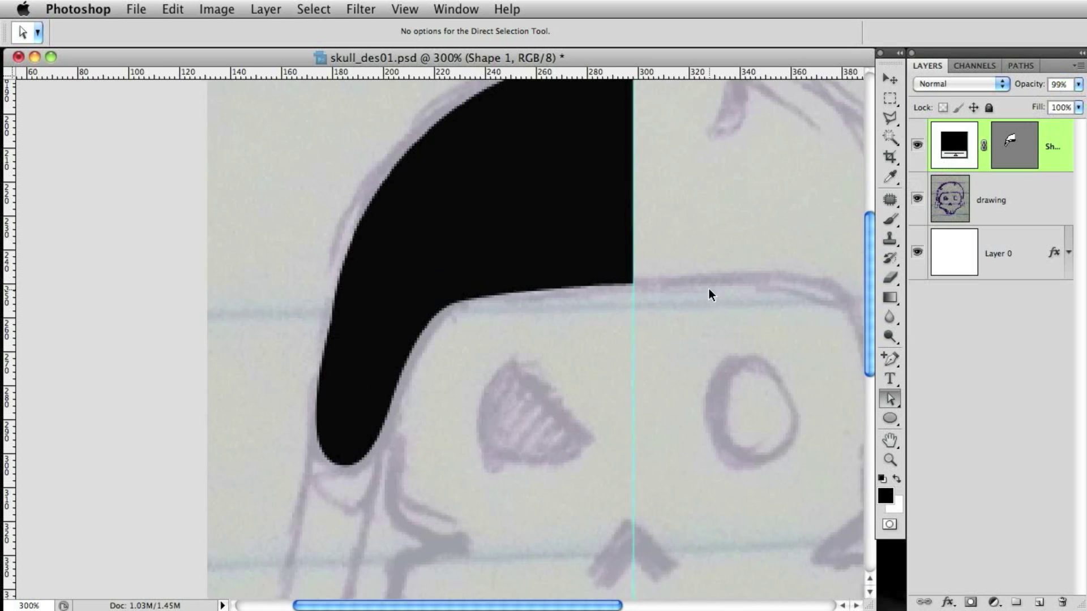
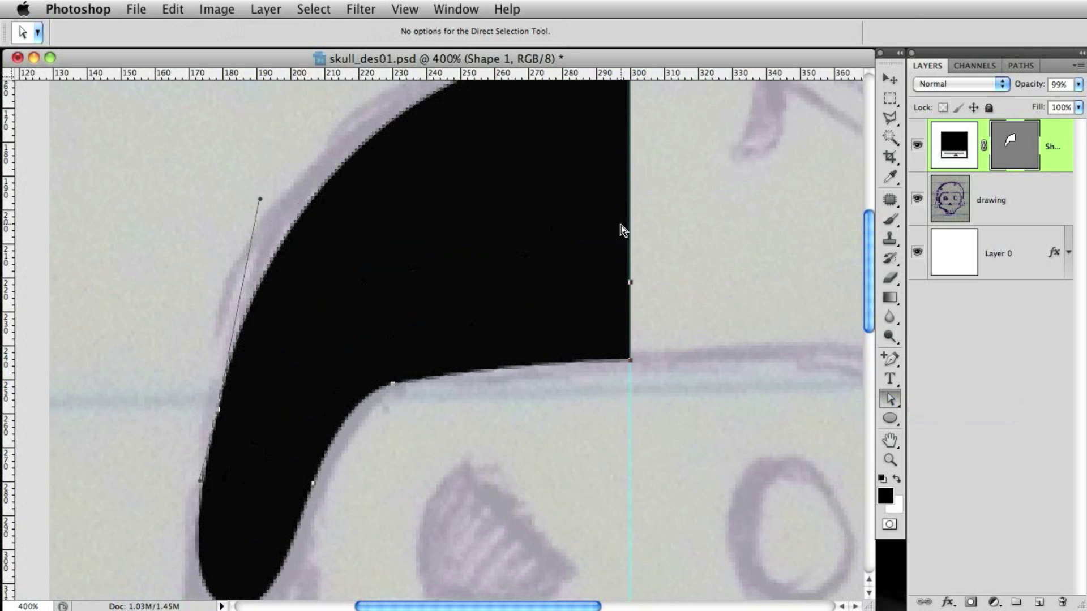
Select the whole left helmet path with the Path Selection tool and duplicate it to the right within the same layer.
left_click(1007, 264)
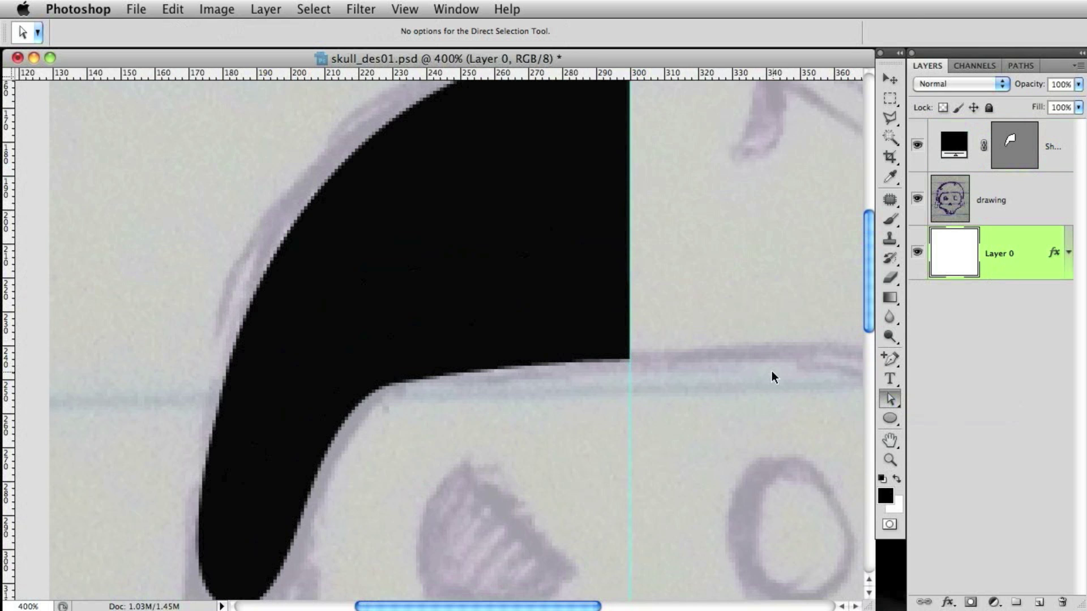
key("super+minus")
key("super+minus")
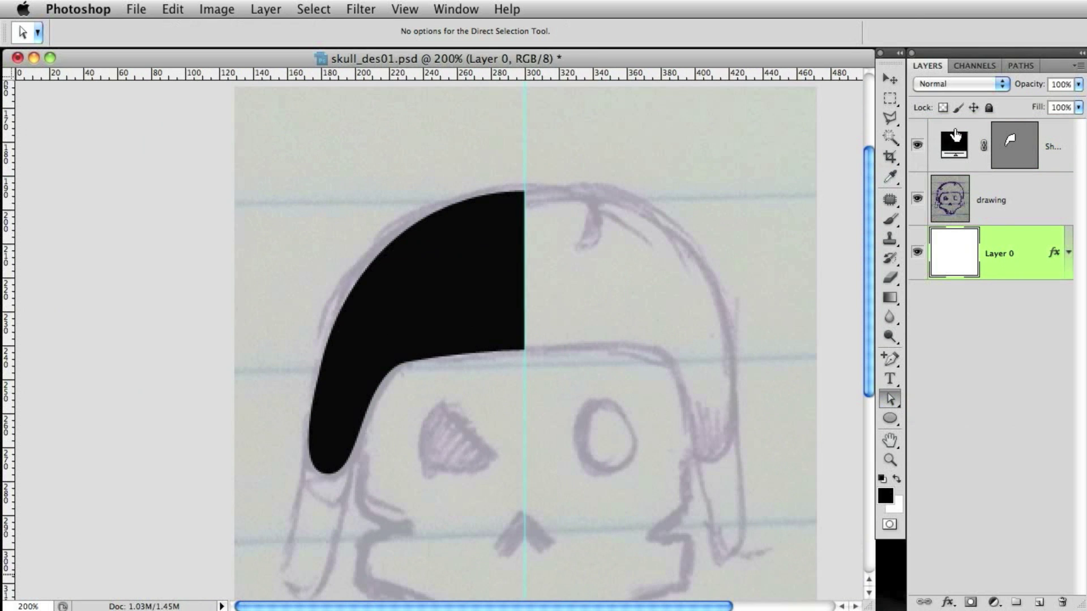
left_click(1007, 164)
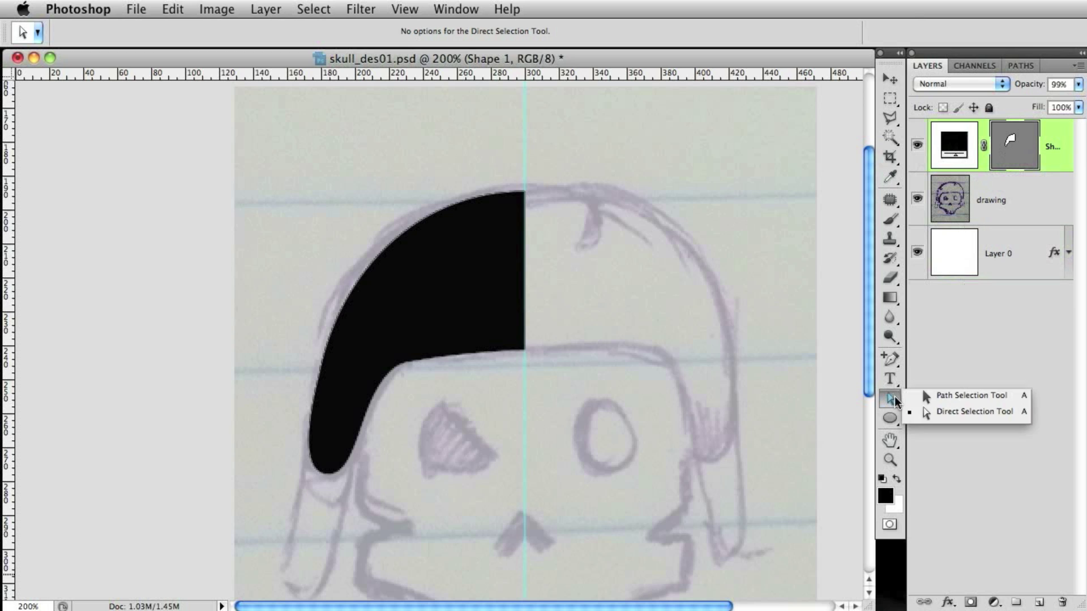
left_click_drag(894, 401, 926, 395)
left_click(489, 309)
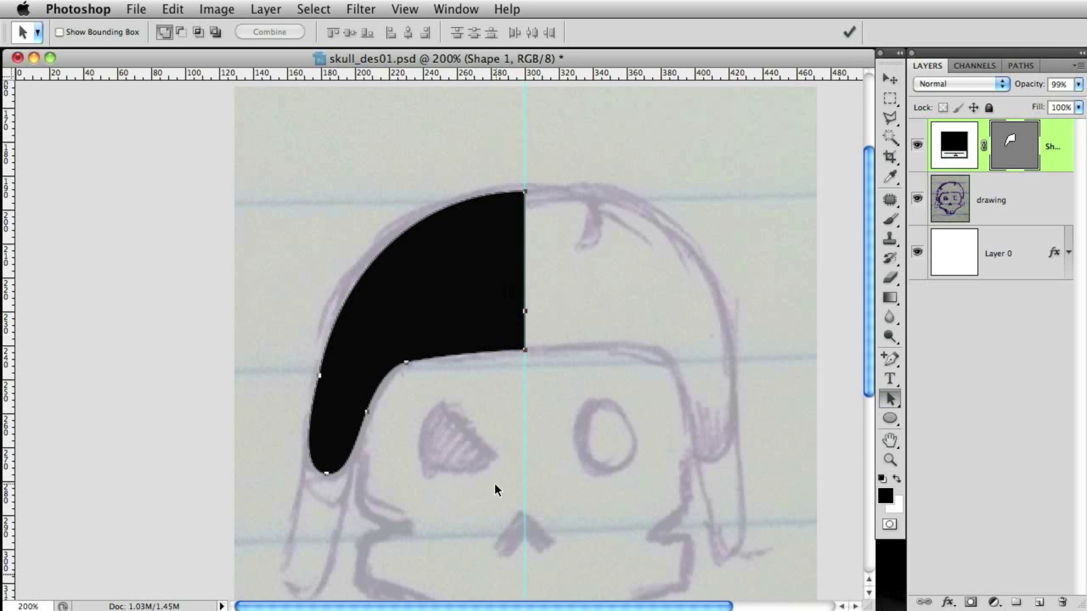
left_click_drag(440, 298, 560, 290)
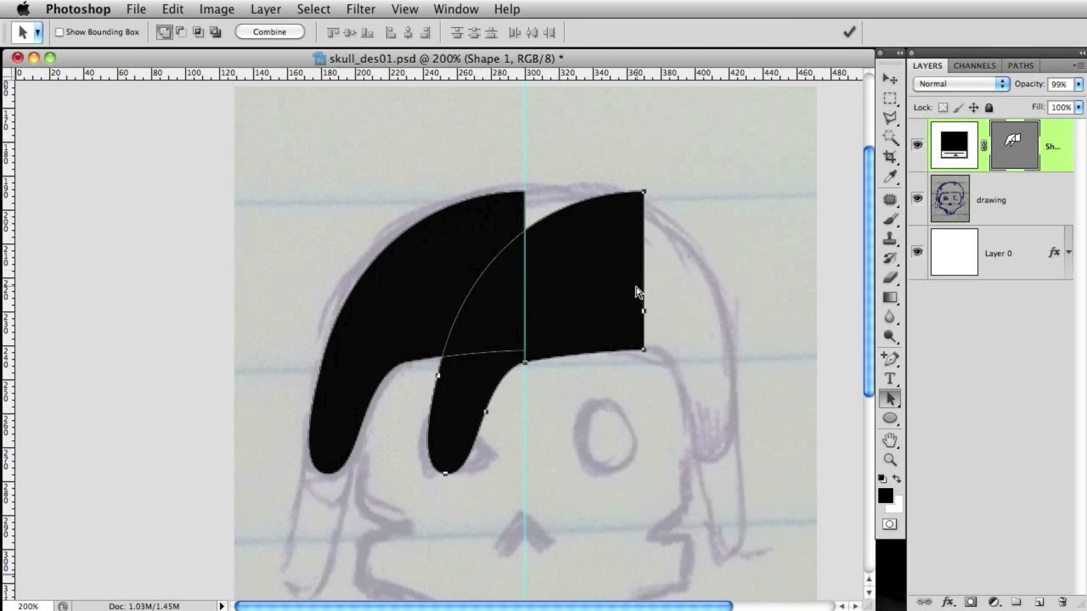
Flip the duplicated helmet half horizontally and move it right until it meets the left half at the centre guide.
key("ctrl+t")
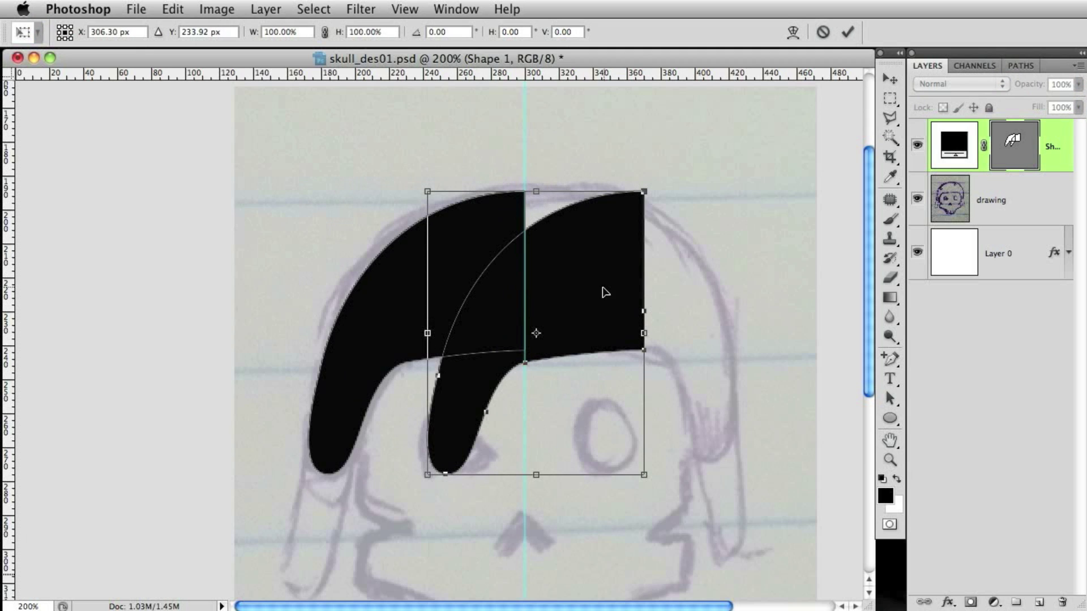
right_click(579, 250)
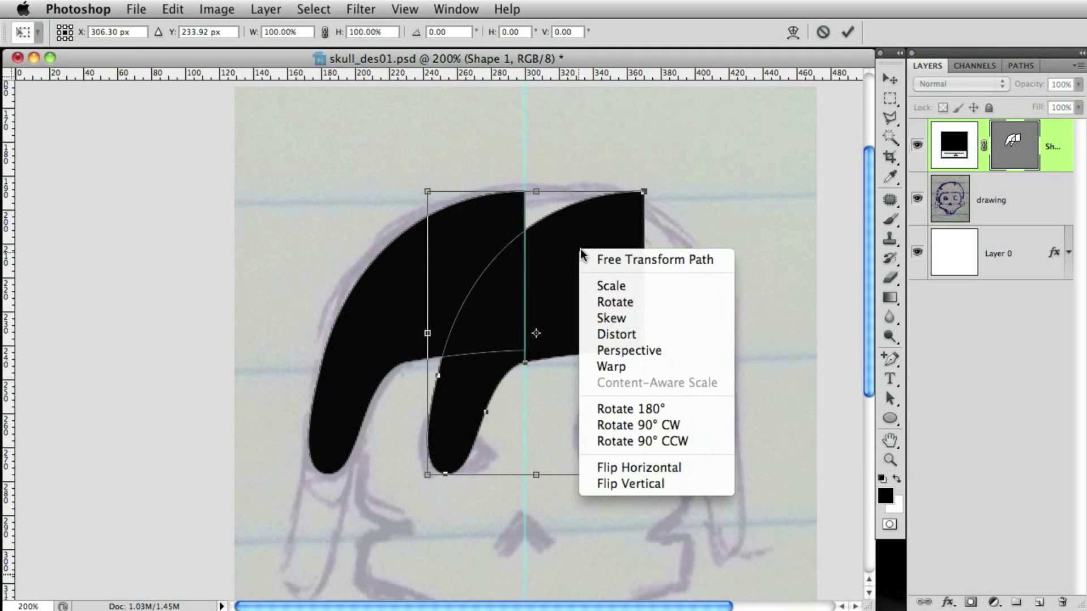
left_click(621, 475)
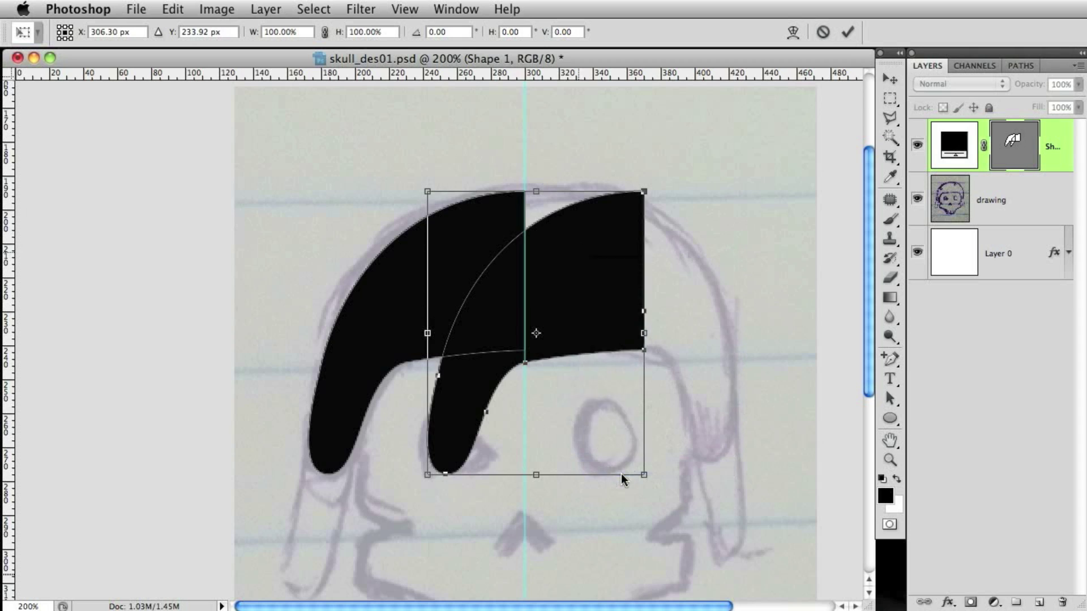
left_click(848, 31)
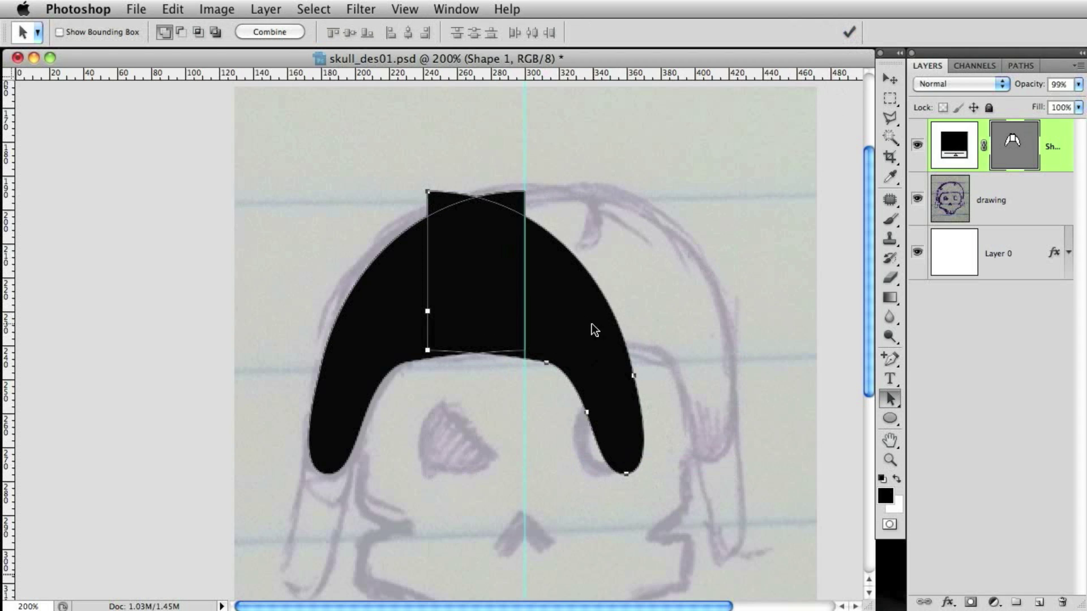
left_click_drag(545, 289, 640, 287)
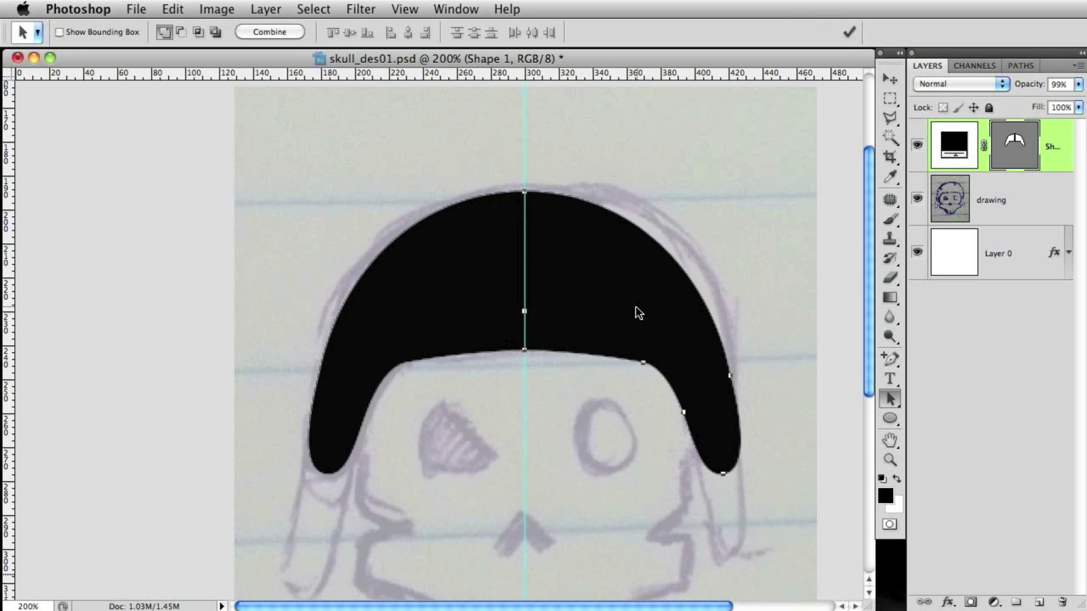
Deselect the helmet path and hide the guides.
left_click(1022, 208)
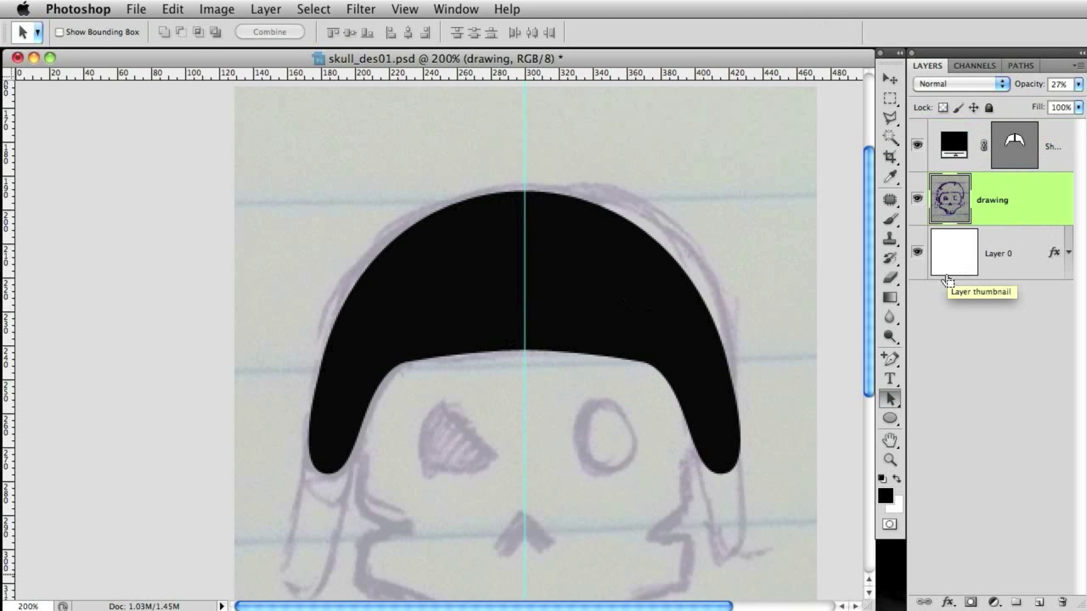
key("super+semicolon")
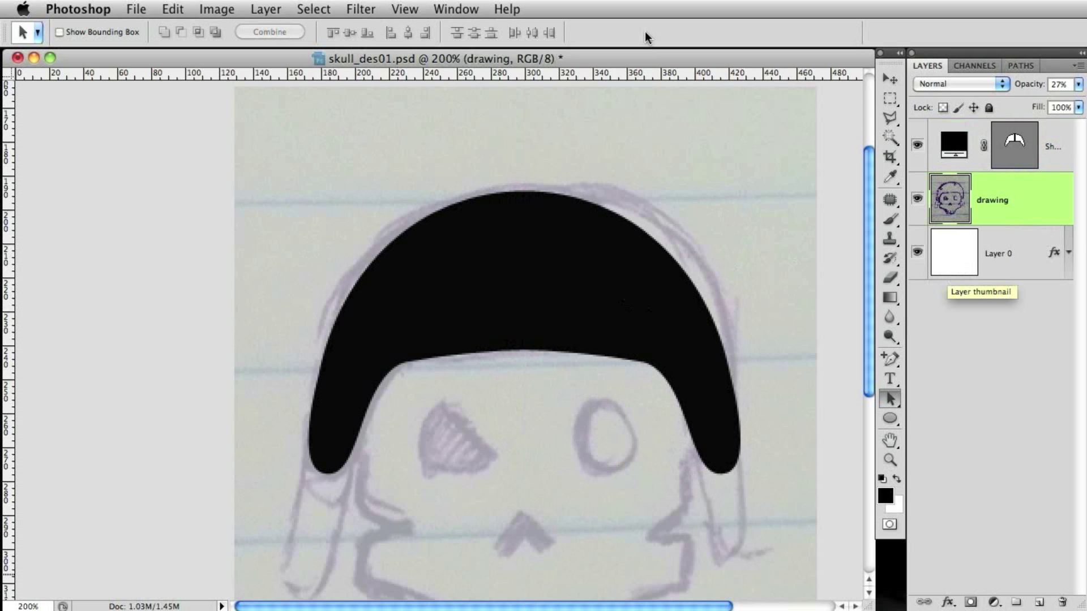
key("super+semicolon")
key("super+semicolon")
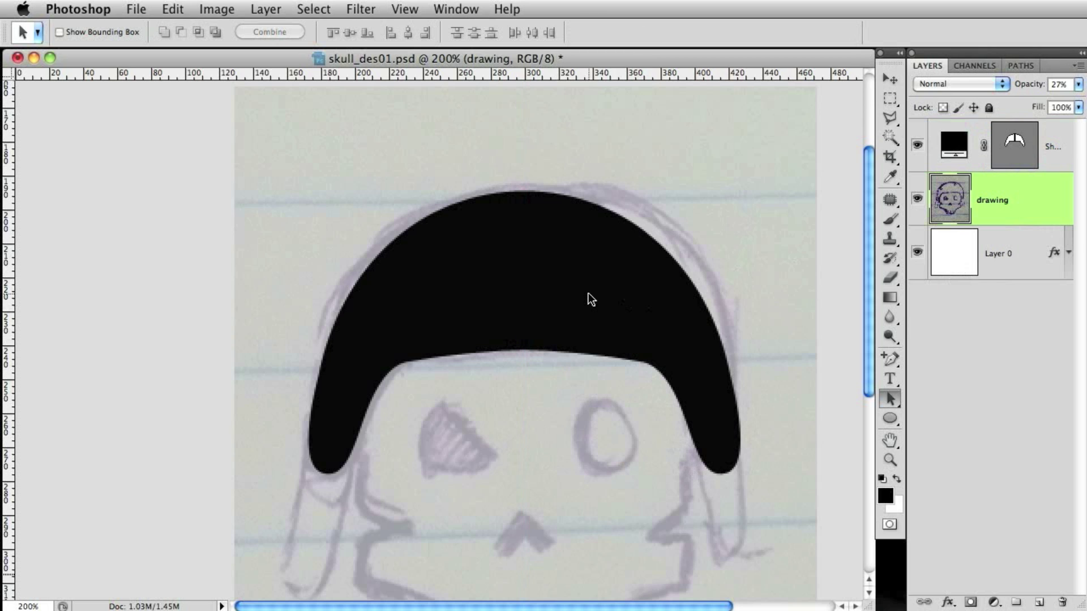
Combine the two helmet halves into one path and deselect it.
key("alt+bracketright")
left_click(526, 311)
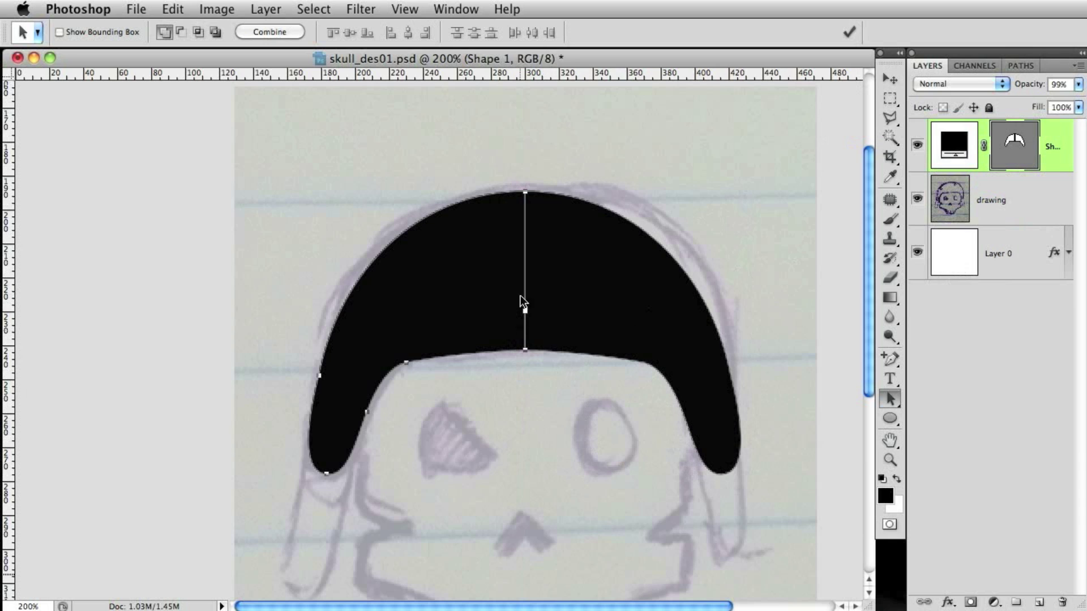
left_click(287, 33)
left_click(635, 310)
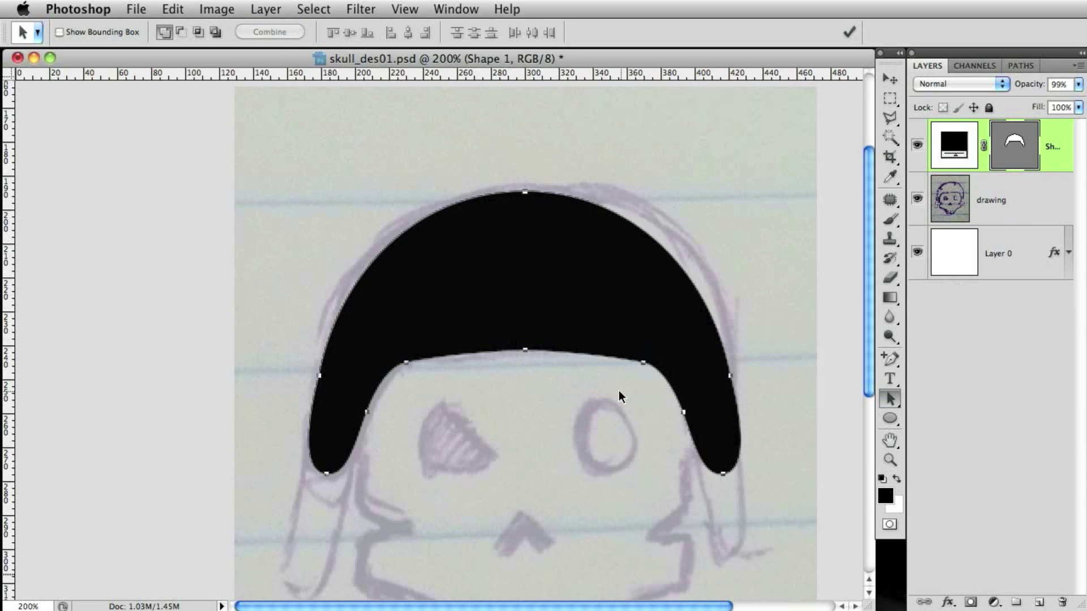
left_click(1002, 266)
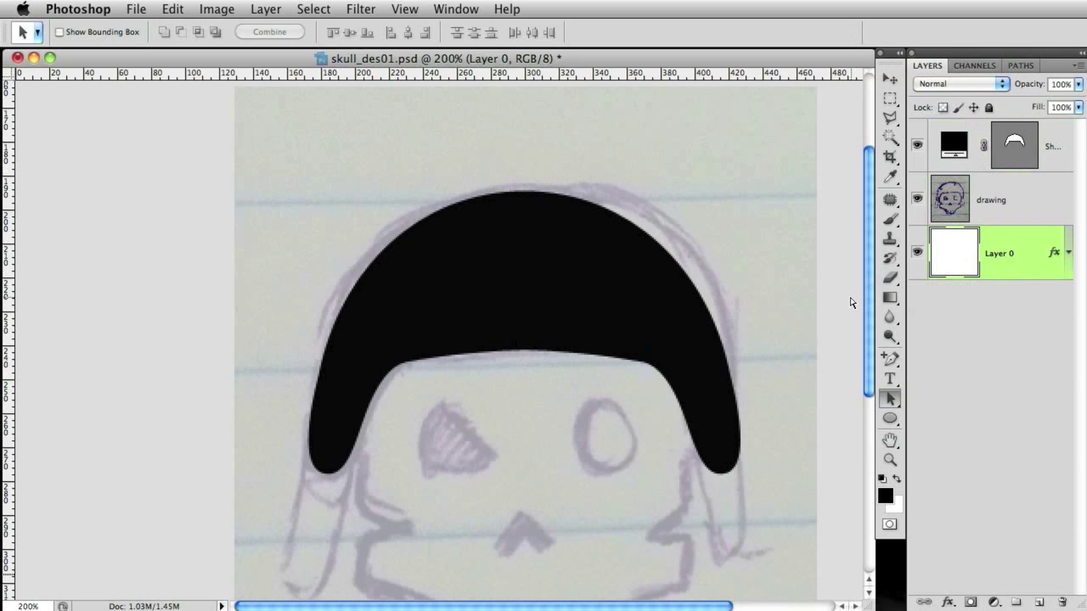
Add a new layer above the helmet shape and activate the Rounded Rectangle tool.
key("super+minus")
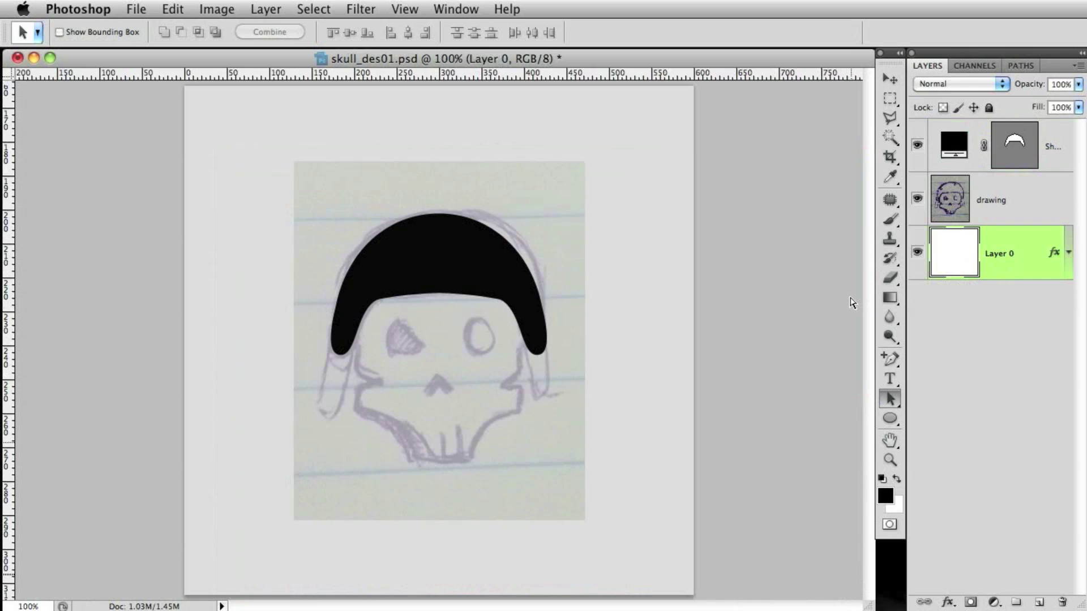
key("super+plus")
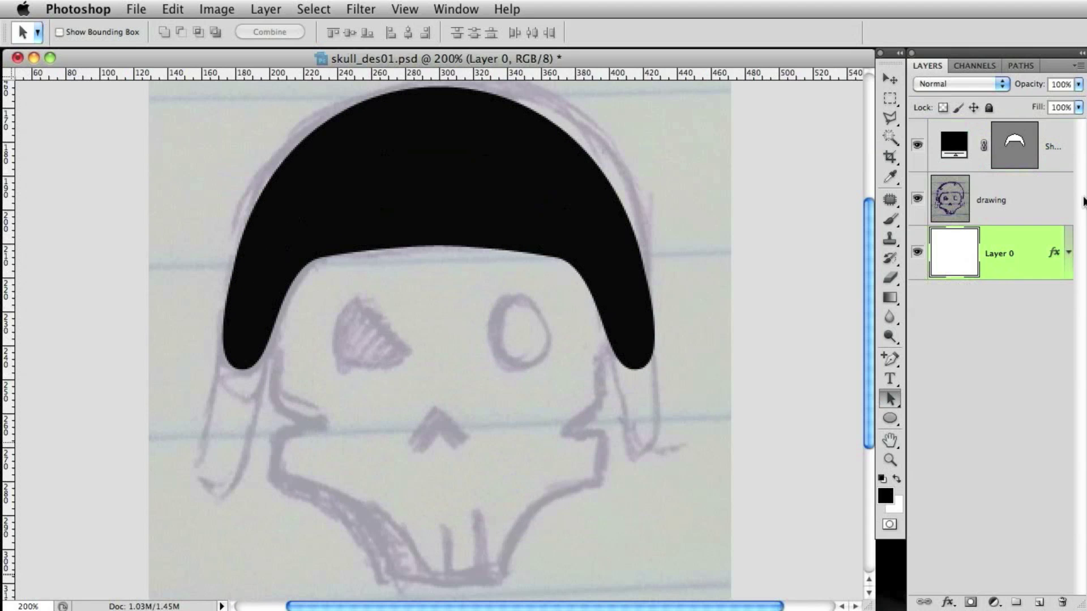
left_click(1052, 167)
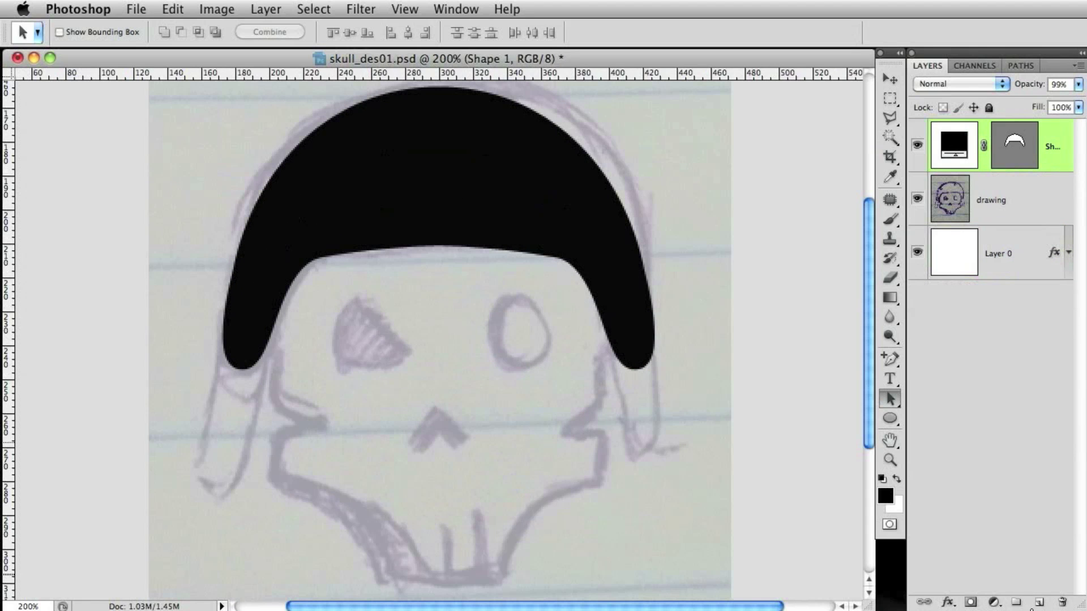
left_click(1039, 603)
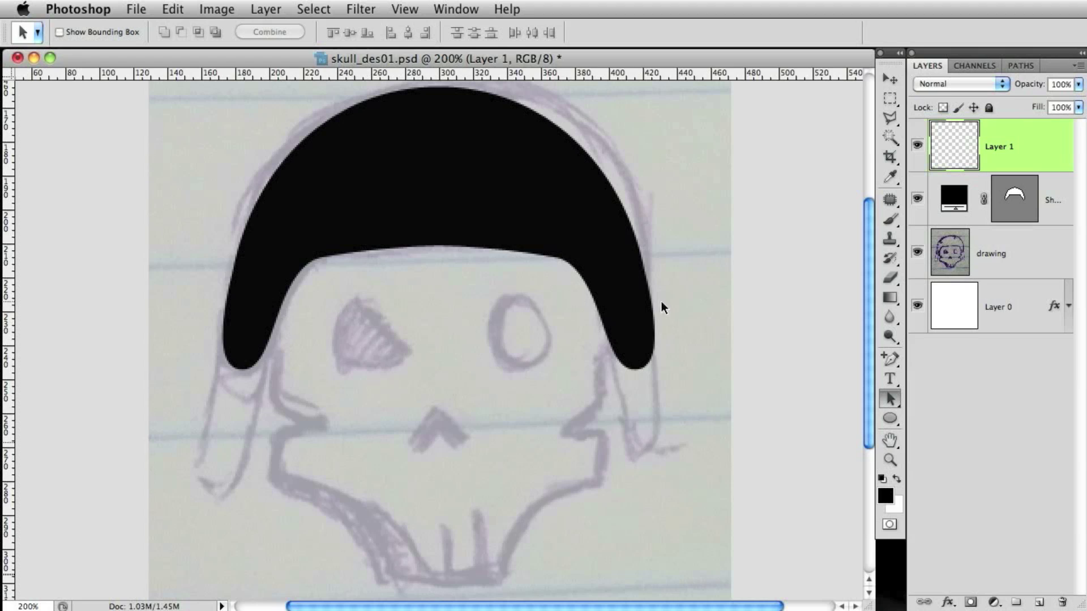
left_click_drag(895, 422, 949, 427)
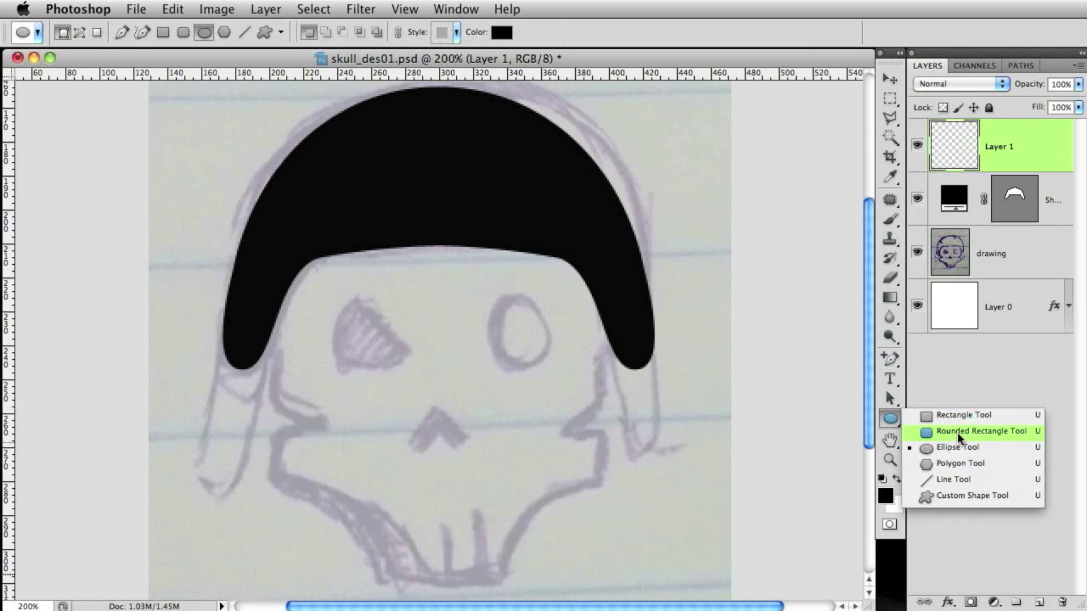
left_click_drag(956, 433, 957, 433)
Try a rounded rectangle with a 10 px radius over the skull's eye area at 36% opacity, and undo it.
left_click(351, 27)
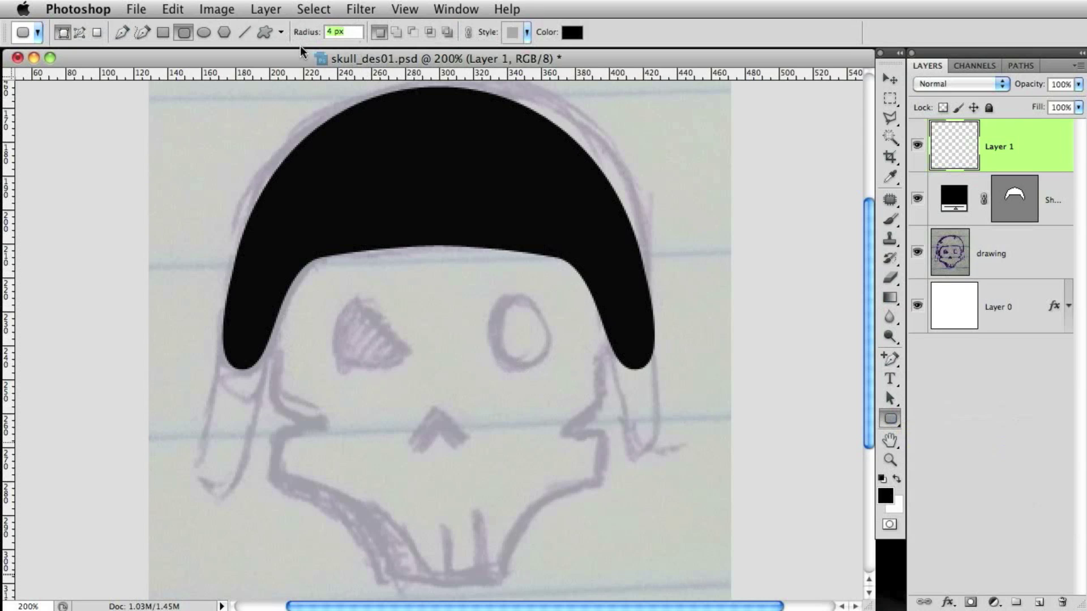
type("10")
left_click_drag(263, 243, 592, 424)
key("3")
key("6")
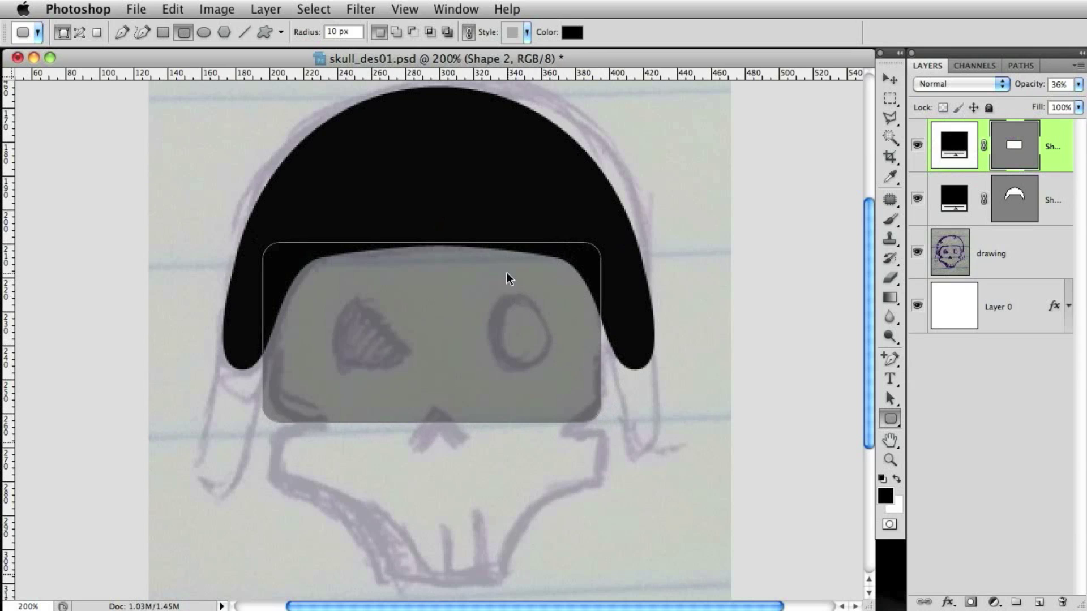
key("ctrl+alt+z")
key("ctrl+alt+z")
Draw a rounded rectangle with a 15 px radius over the skull's eye area, set its opacity to 36% and show the guides.
left_click(305, 32)
type("15")
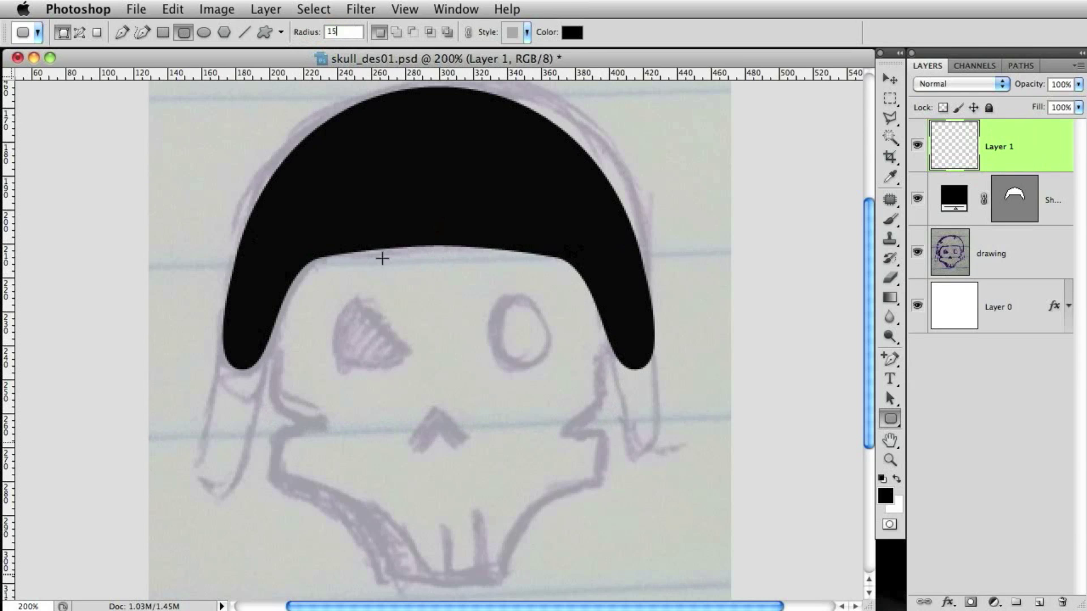
left_click_drag(268, 229, 606, 418)
key("3")
key("6")
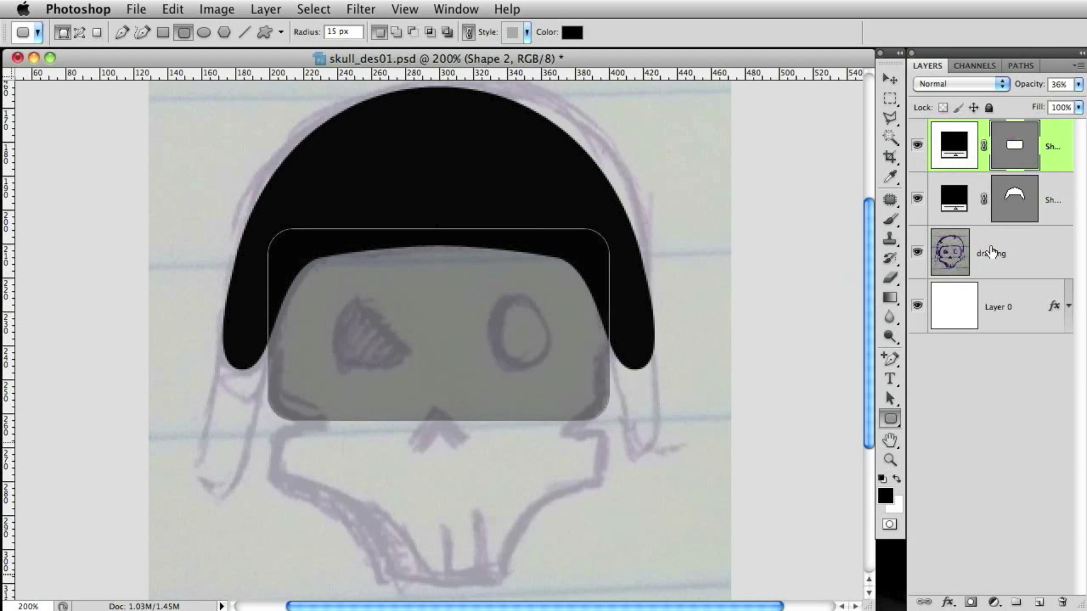
left_click_drag(990, 253, 940, 295)
key("super+semicolon")
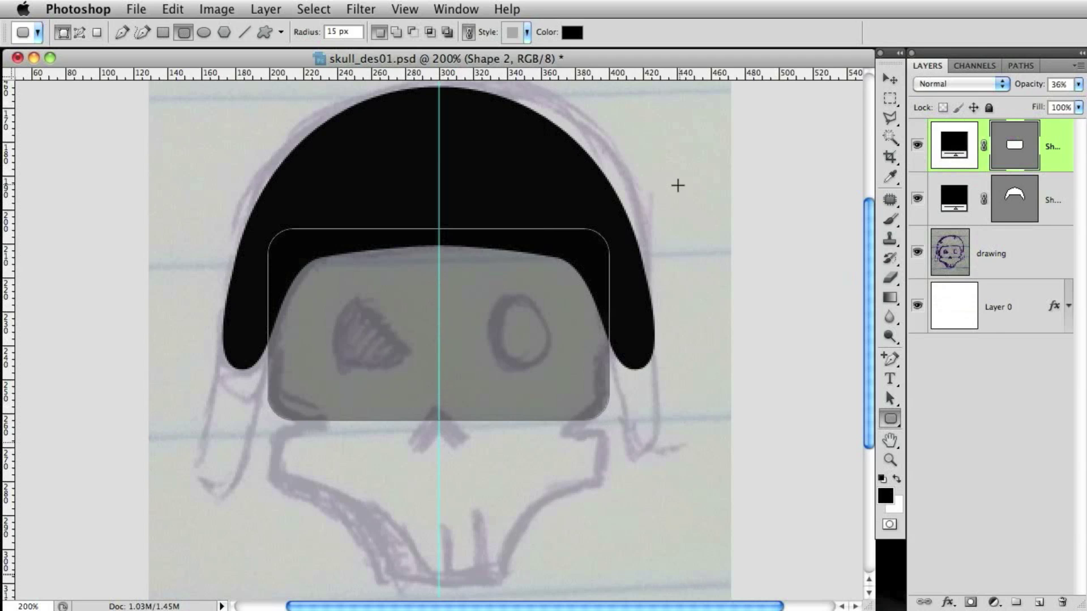
Delete the two anchor points on the rounded rectangle's right edge with the Delete Anchor Point tool.
left_click(893, 364)
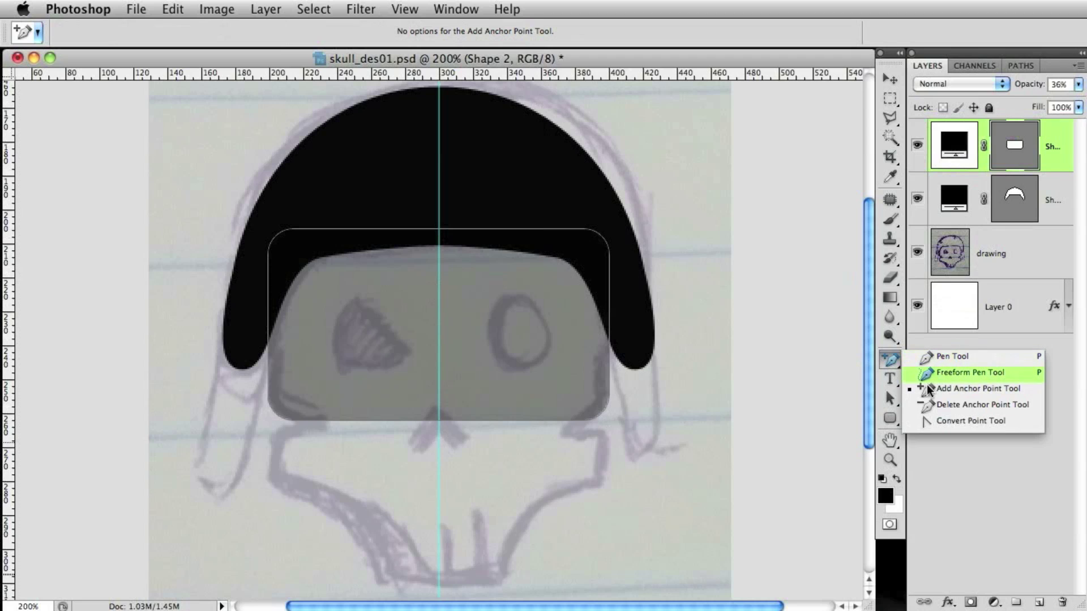
left_click(962, 405)
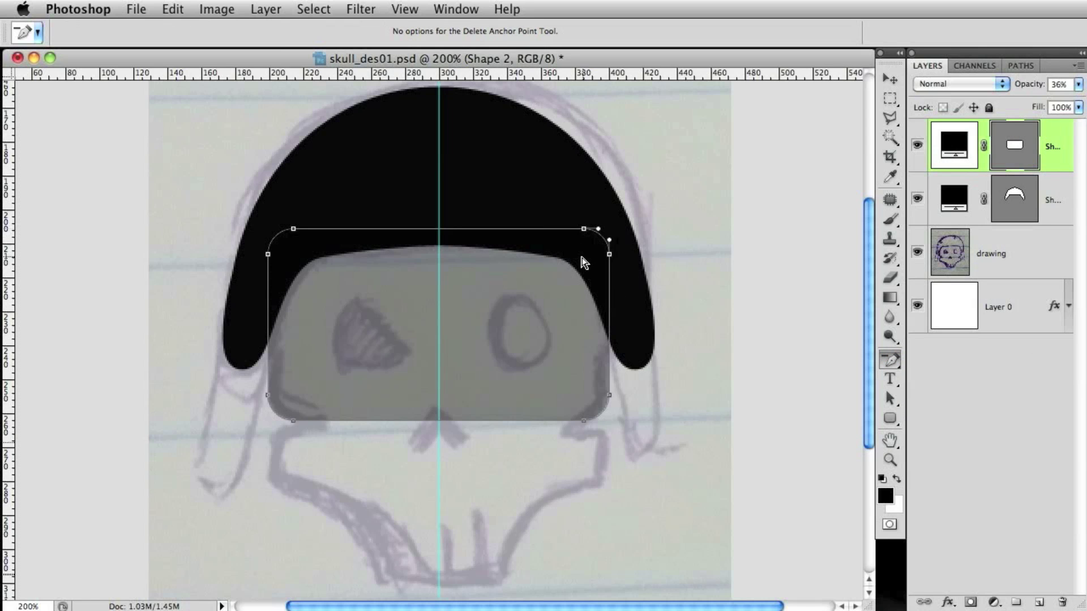
left_click(609, 261)
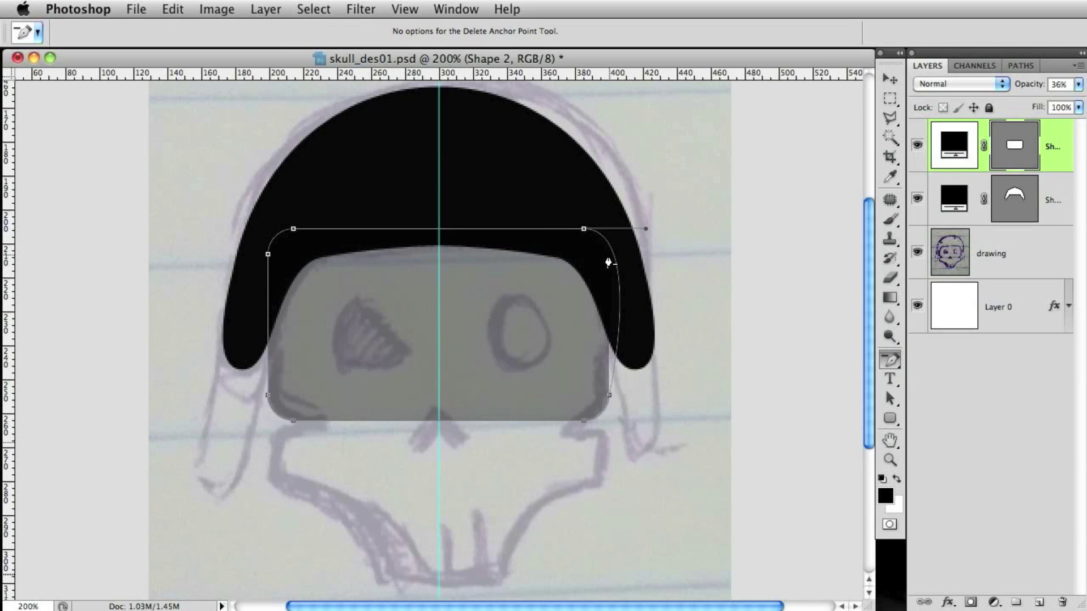
left_click(609, 395)
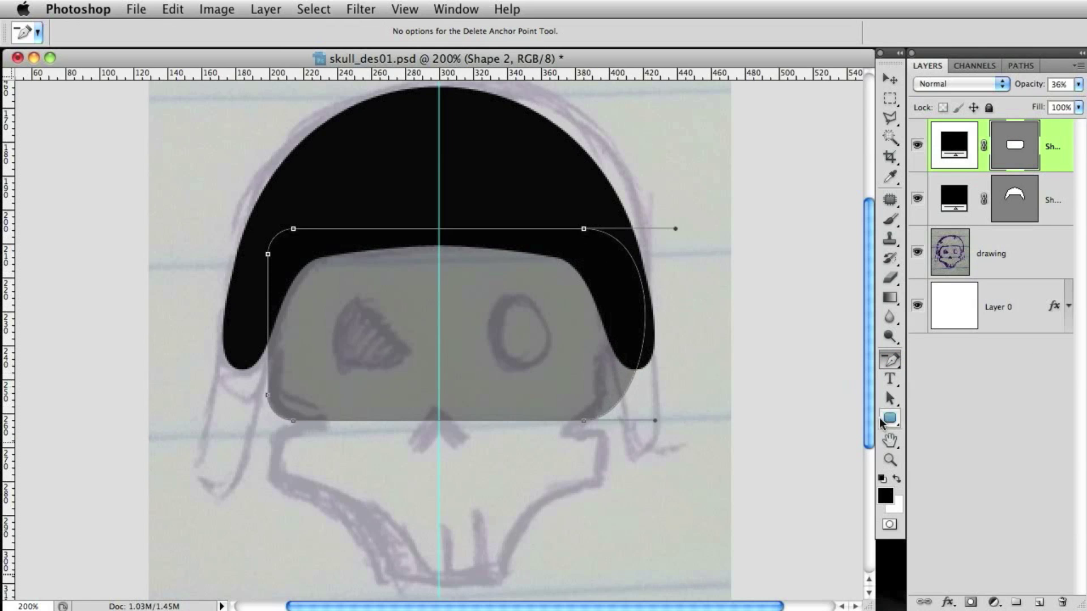
Convert the rectangle's two remaining right-hand anchor points to sharp corners with the Convert Point tool.
left_click(890, 360)
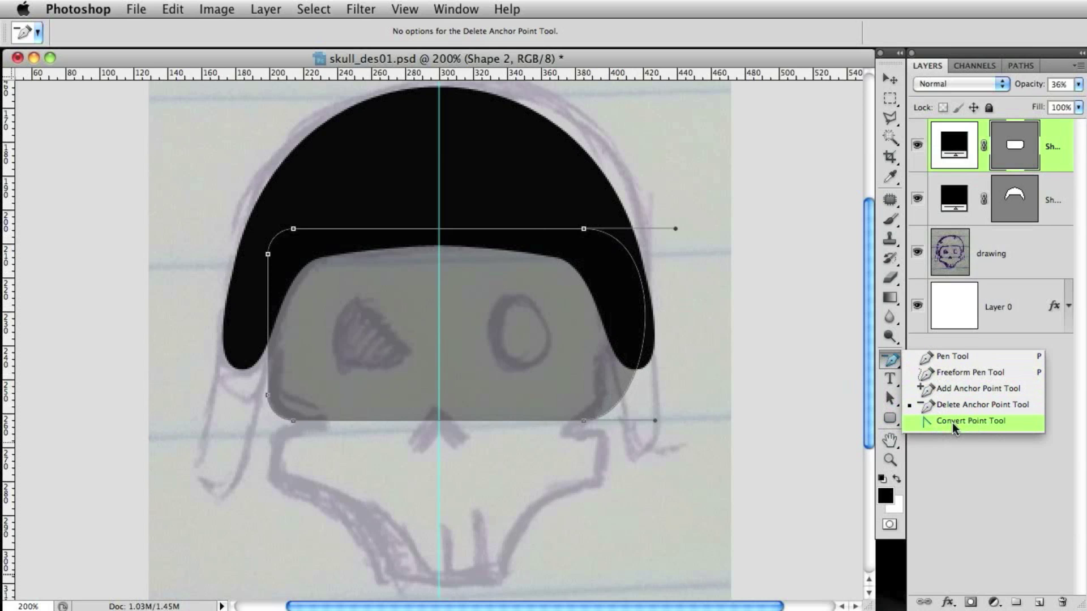
left_click(974, 423)
left_click(583, 420)
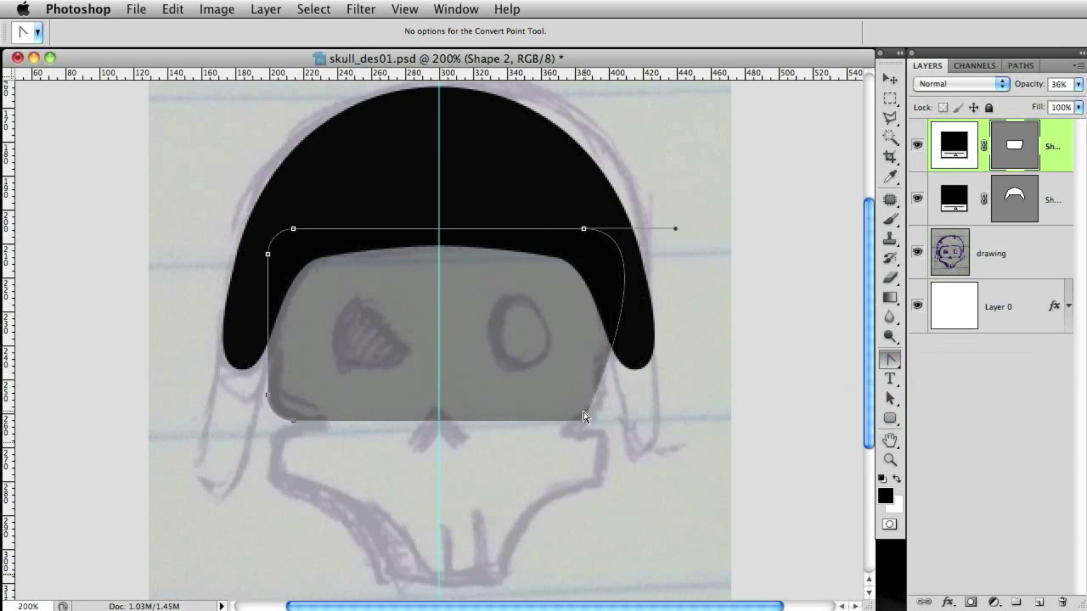
left_click(584, 229)
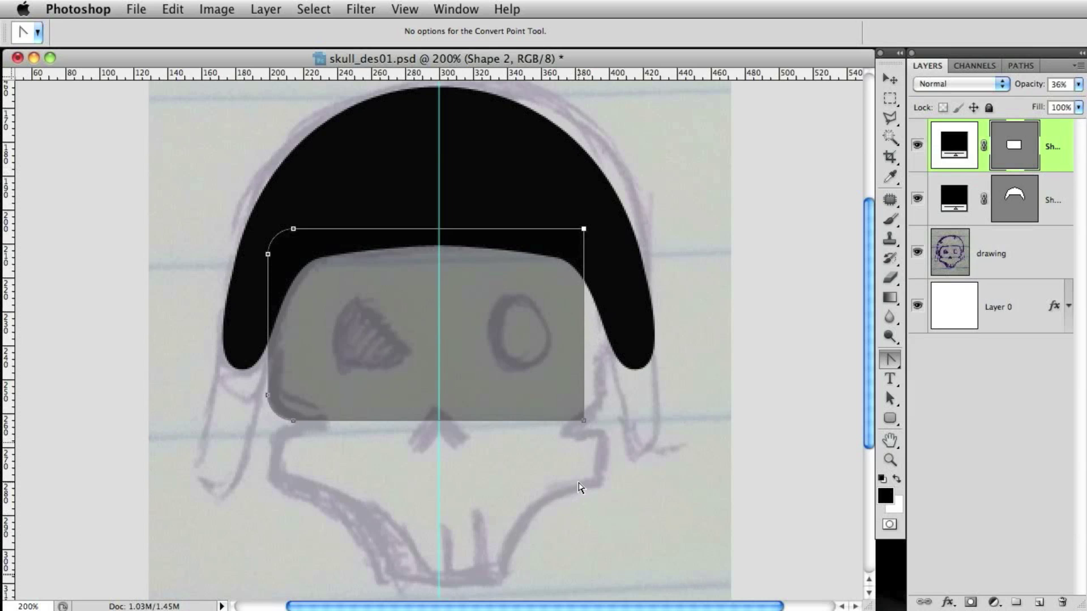
Move the rectangle's two sharp right-hand corner points onto the vertical centre guide with the Direct Selection tool.
left_click(889, 399)
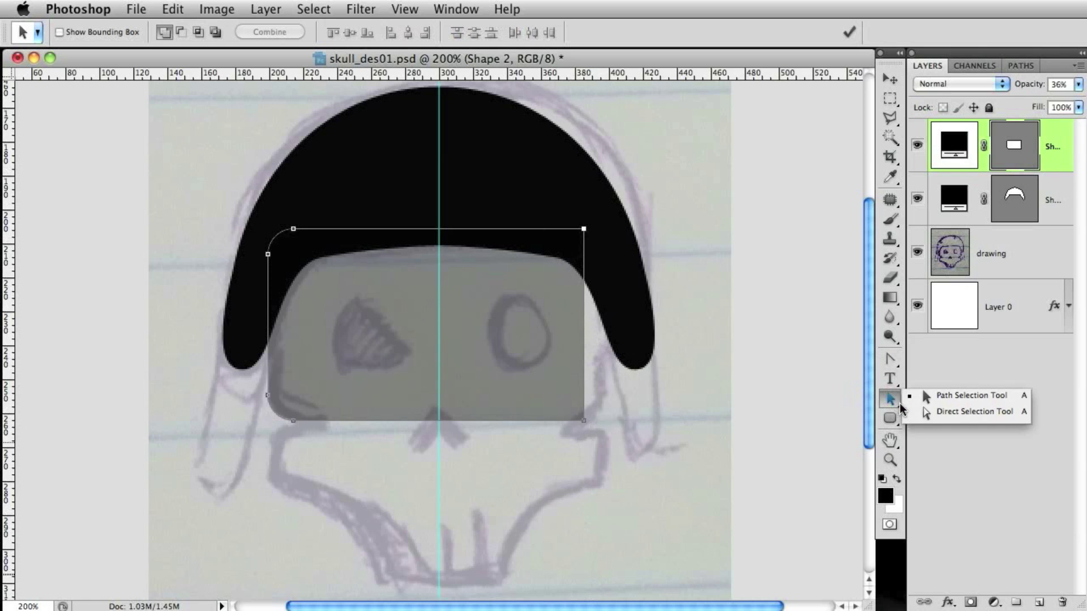
left_click(944, 413)
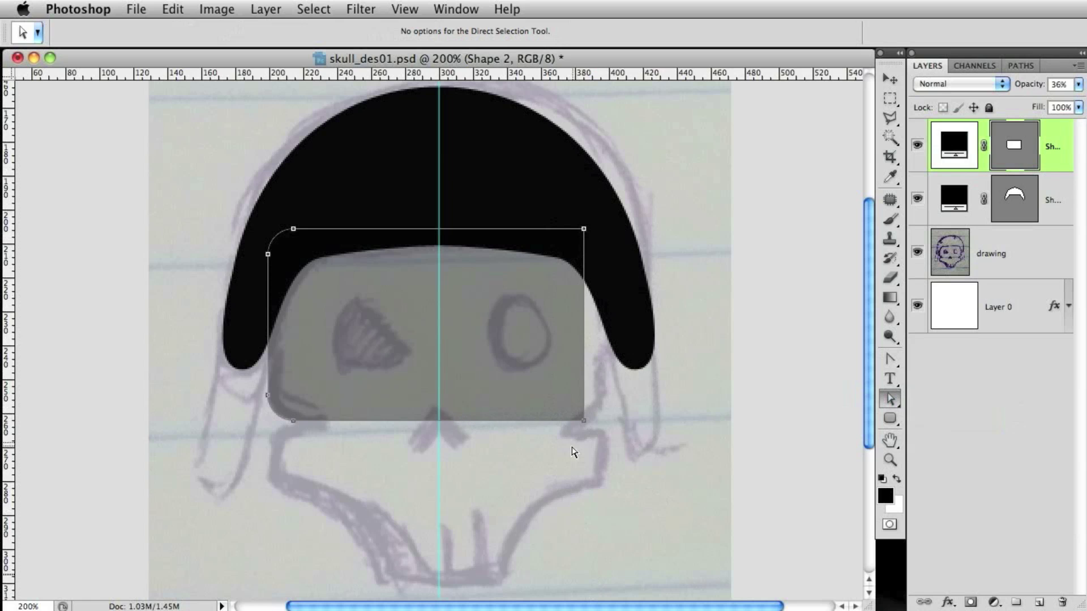
left_click(583, 229)
left_click_drag(585, 422, 487, 455)
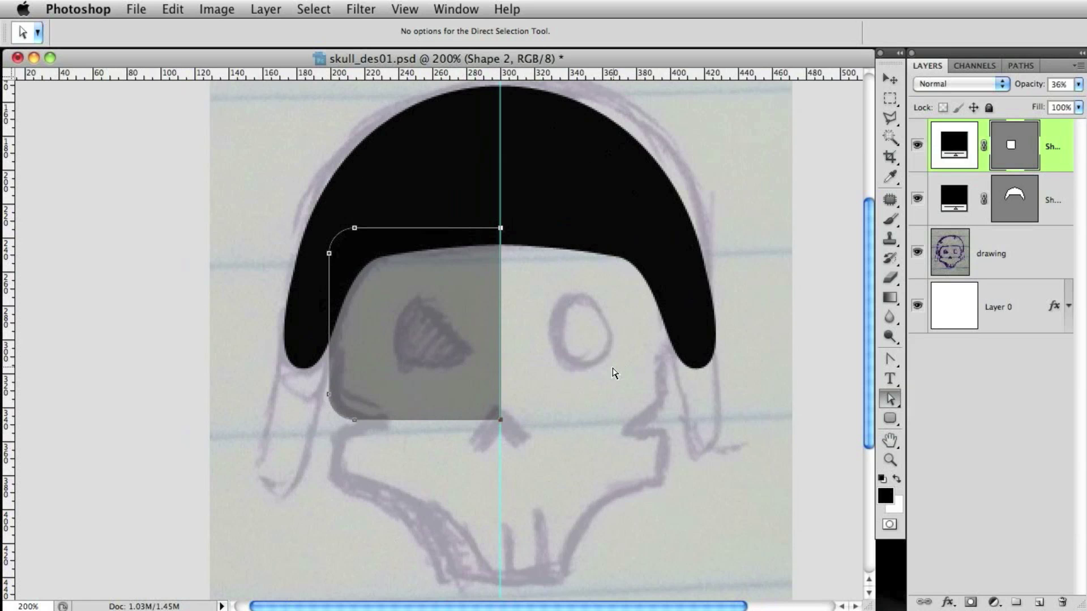
left_click_drag(531, 460, 556, 461)
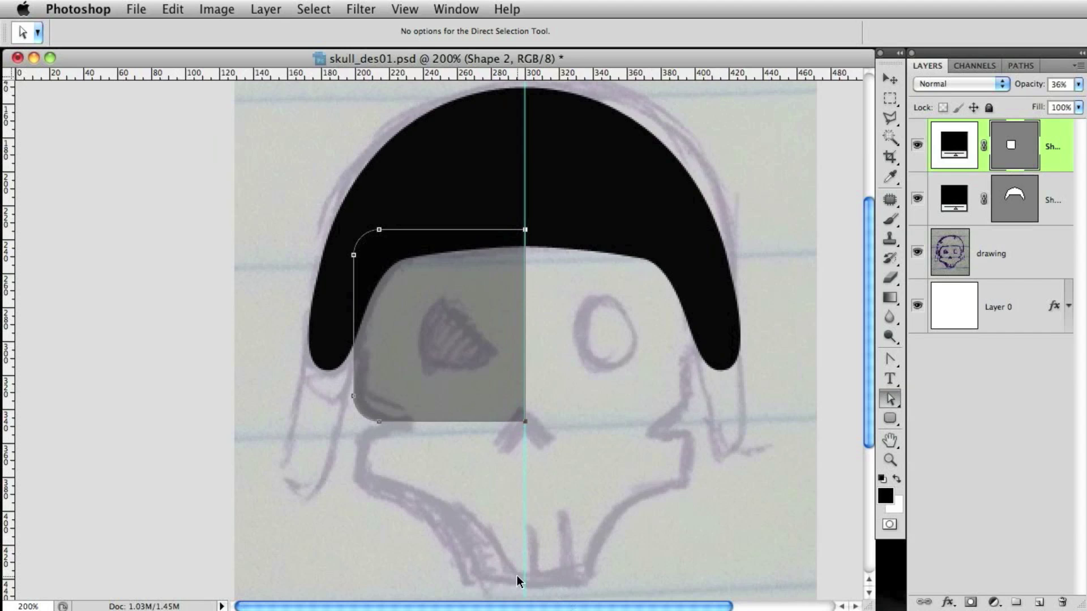
Duplicate the half-face shape directly below the original over the skull's jaw, leaving a narrow gap between them.
key("super+equal")
left_click_drag(632, 452, 630, 391)
left_click(889, 418)
left_click_drag(548, 508, 534, 458)
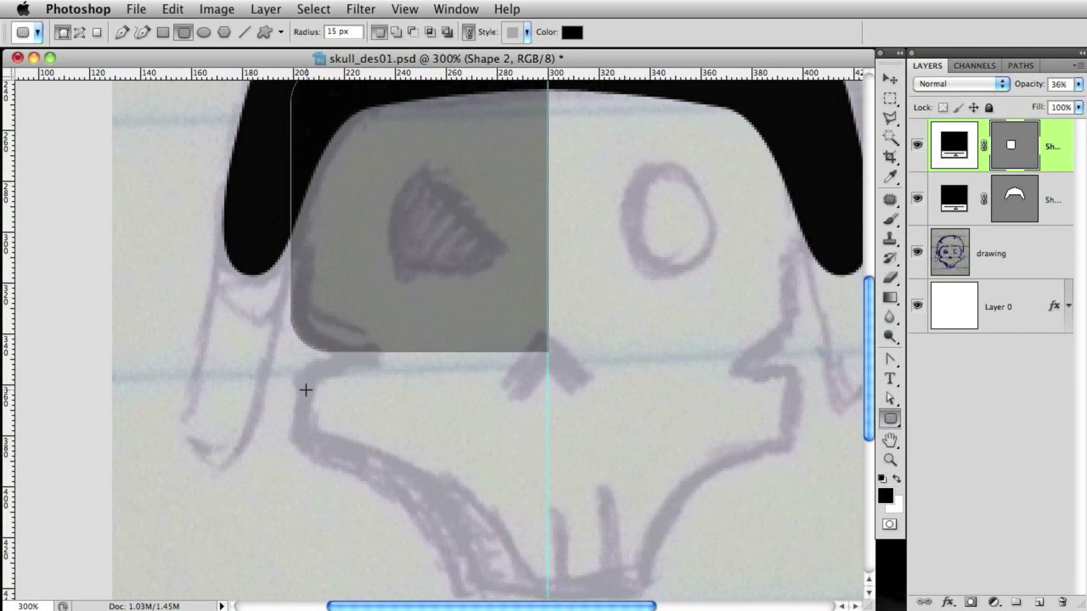
left_click_drag(889, 399, 915, 396)
left_click(464, 277)
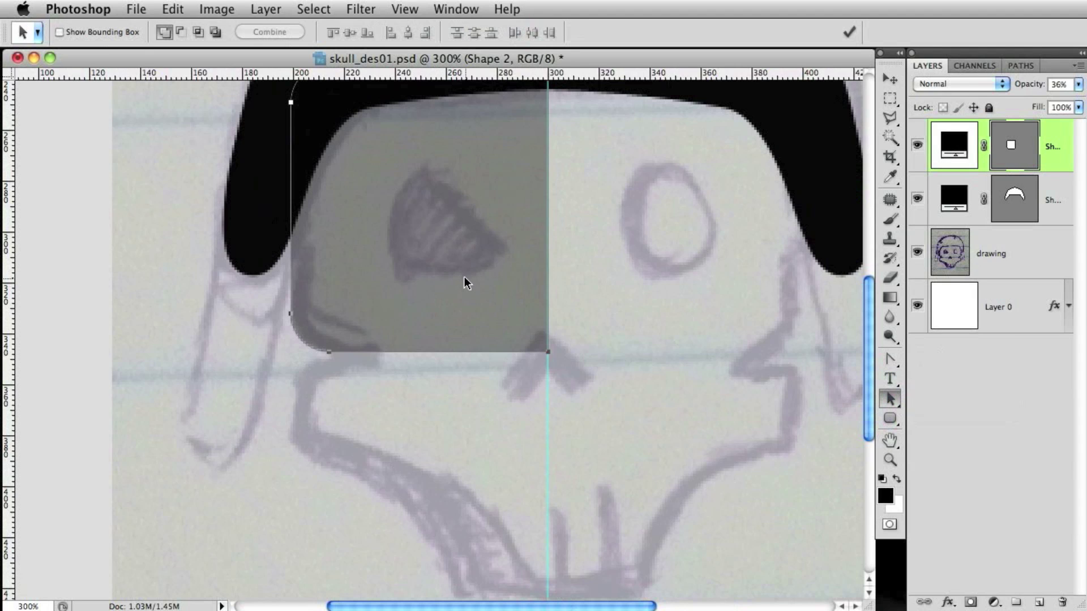
left_click_drag(474, 209, 484, 371)
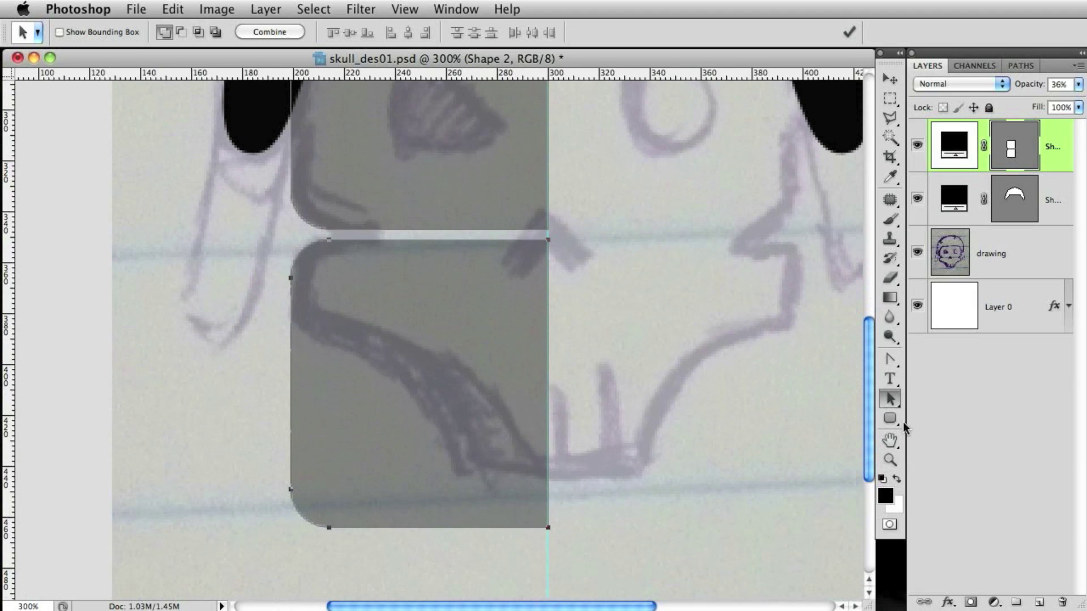
left_click_drag(890, 399, 925, 413)
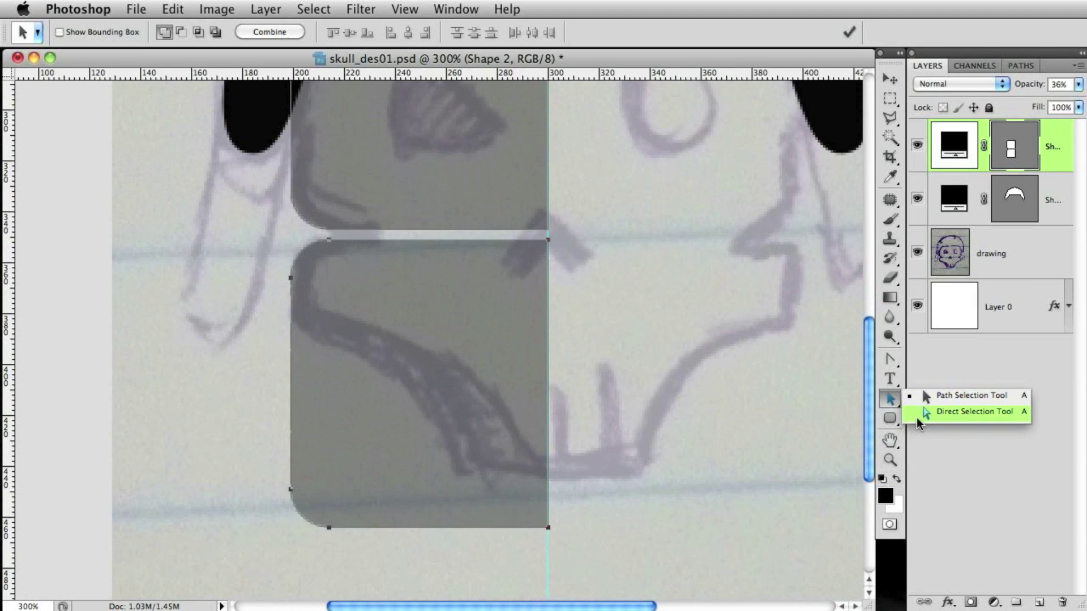
left_click(916, 416)
key("super+t")
left_click_drag(421, 529, 420, 279)
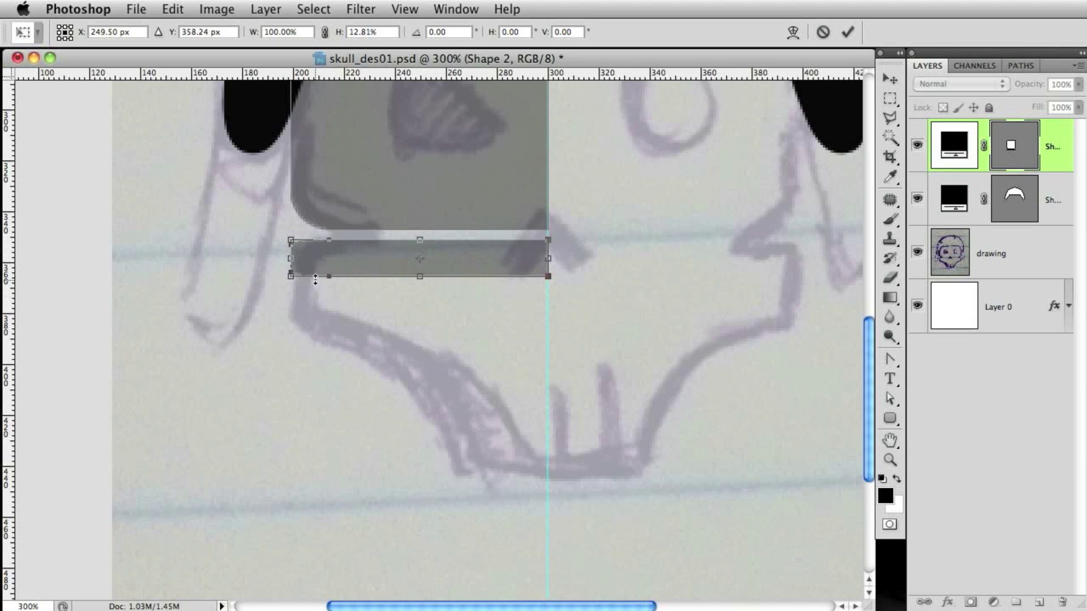
key("Escape")
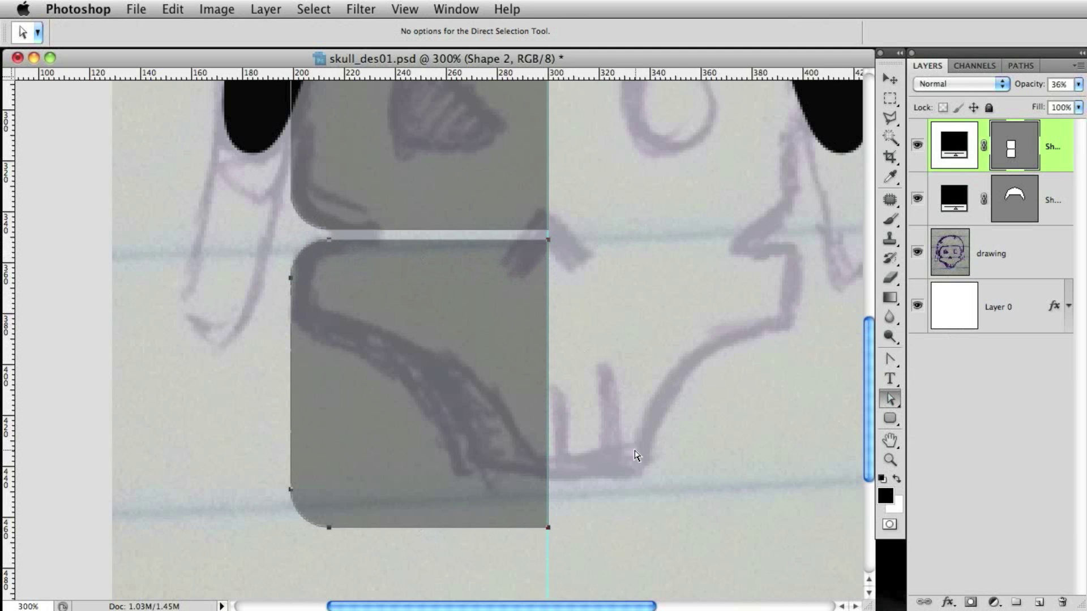
Try shortening the jaw shape by raising its lower anchor points, and return them to the original height.
left_click_drag(708, 560, 246, 434)
left_click_drag(329, 533, 342, 336)
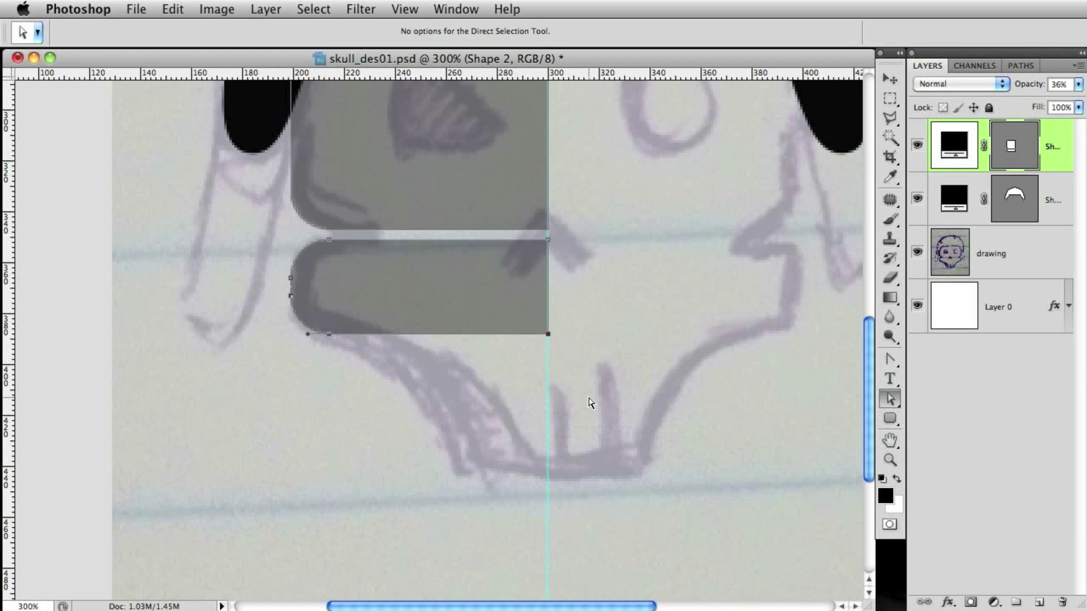
left_click_drag(660, 506, 286, 294)
key("shift+Down")
key("shift+Down")
key("shift+Down")
key("shift+Down")
key("shift+Down")
key("shift+Down")
key("shift+Down")
key("shift+Down")
key("shift+Down")
key("shift+Down")
key("shift+Down")
Square off the jaw shape's rounded lower-left corner by deleting one anchor point and converting the other to a sharp corner.
left_click(890, 399)
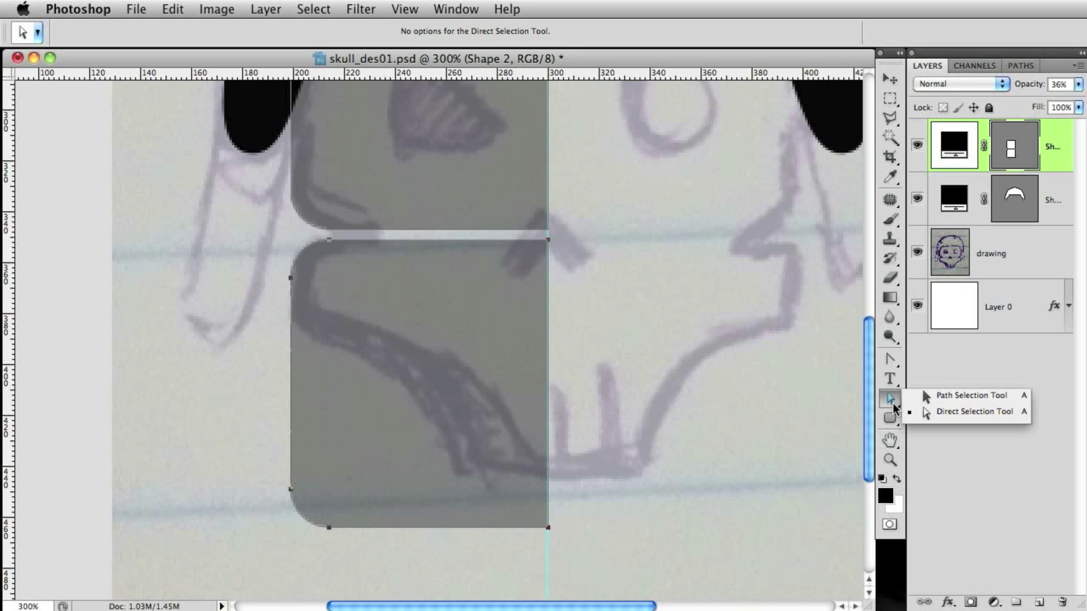
left_click_drag(890, 359, 963, 403)
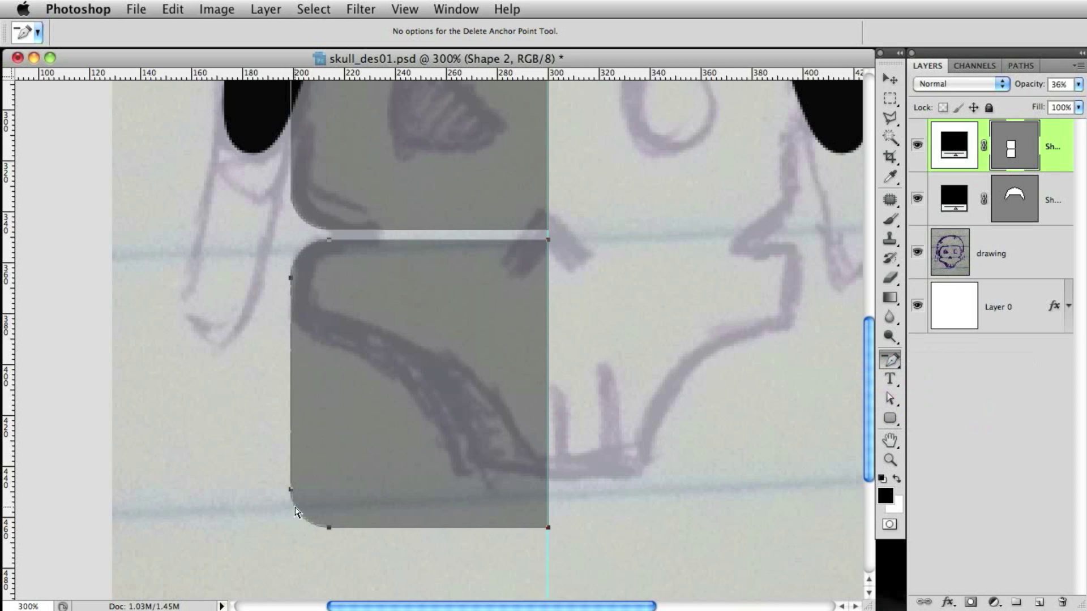
left_click(328, 531)
left_click_drag(890, 361, 957, 421)
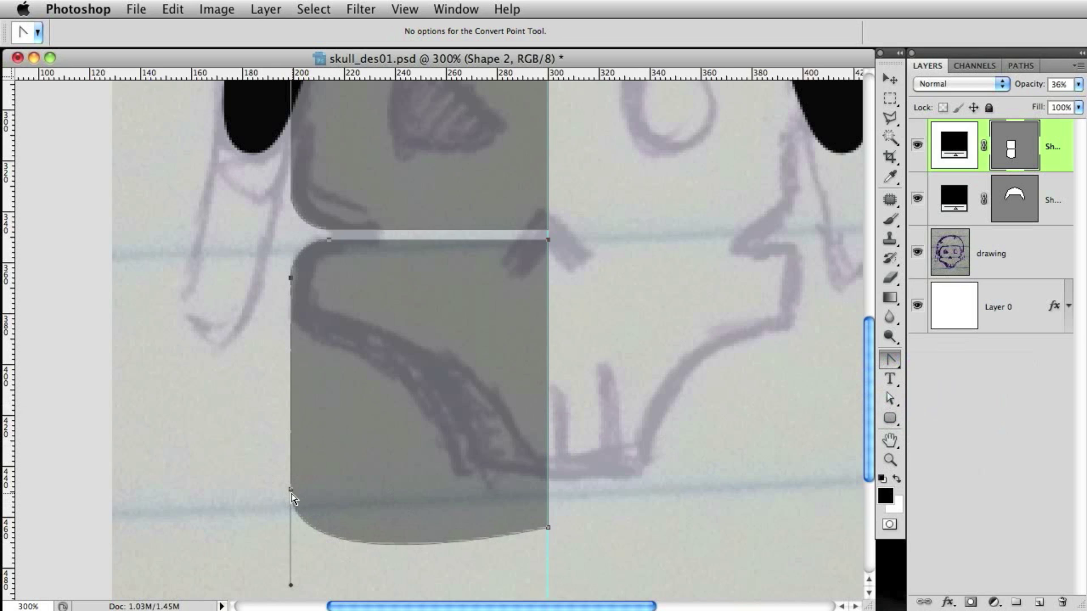
left_click(291, 490)
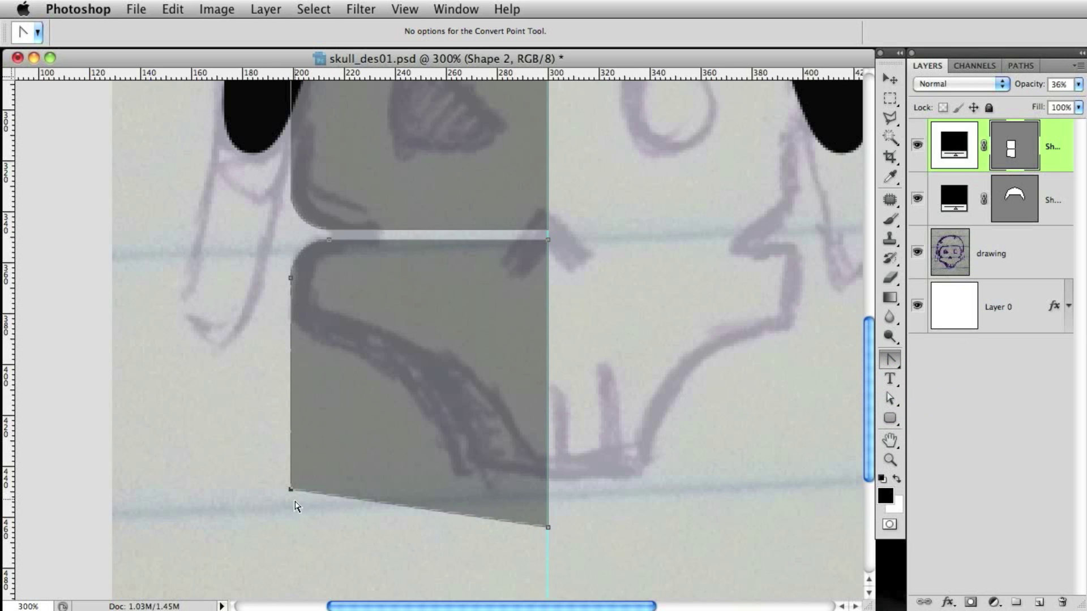
Raise the jaw shape's lower corner on the centre guide roughly level with its outer lower corner.
left_click(890, 399)
left_click(548, 528)
left_click_drag(547, 497, 548, 490)
left_click_drag(570, 390, 557, 395)
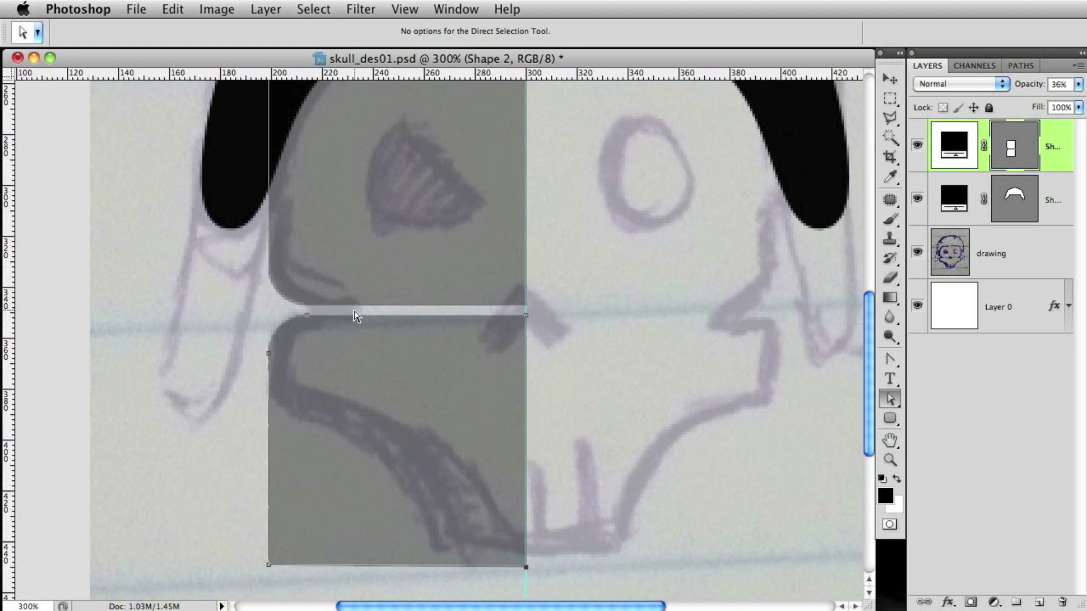
Draw a closed shape with the Pen tool bridging the gap between face and jaw, with a pointed cheek notch on its outer side.
left_click(917, 145)
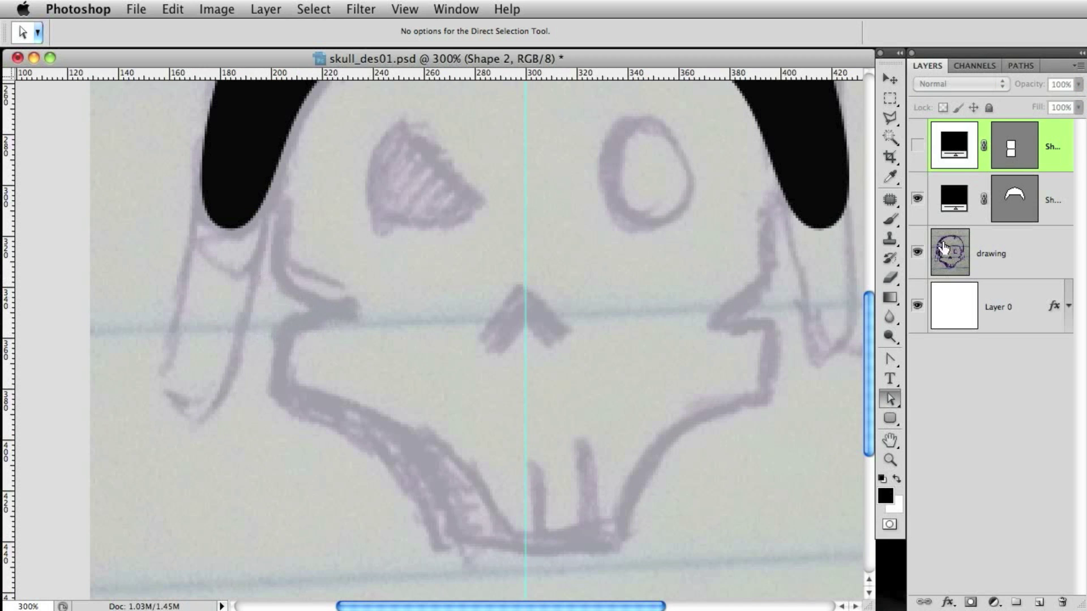
left_click(917, 145)
key("3")
key("6")
left_click_drag(887, 358, 929, 361)
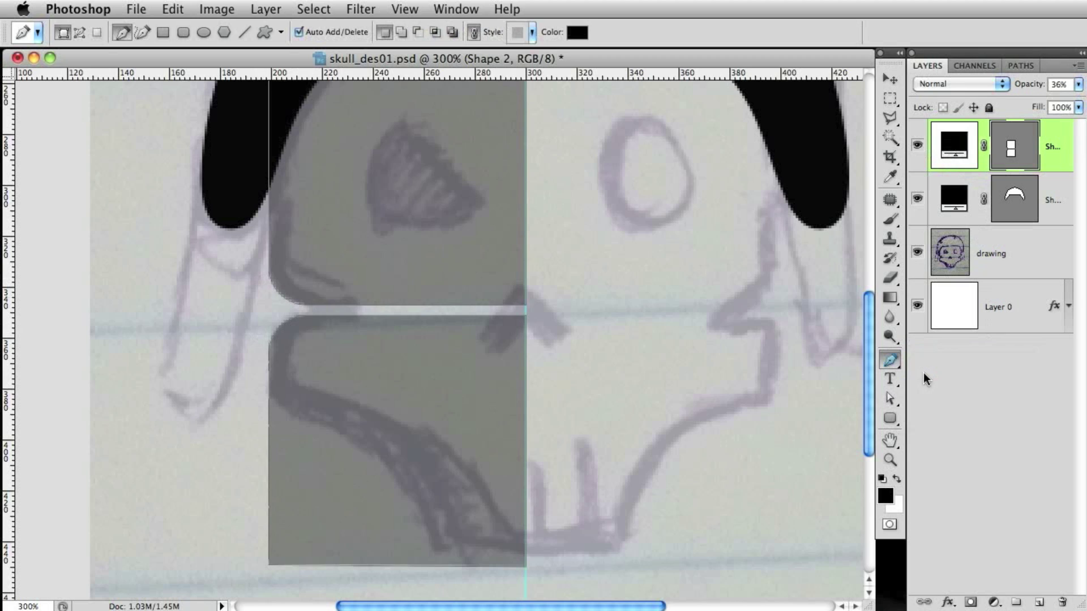
left_click(283, 280)
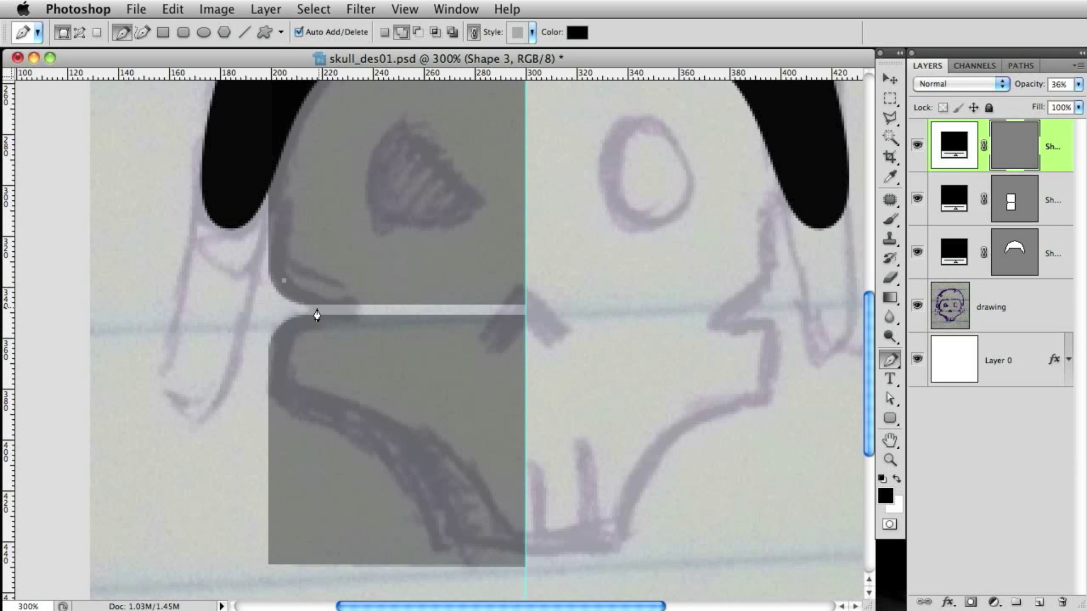
left_click(285, 335)
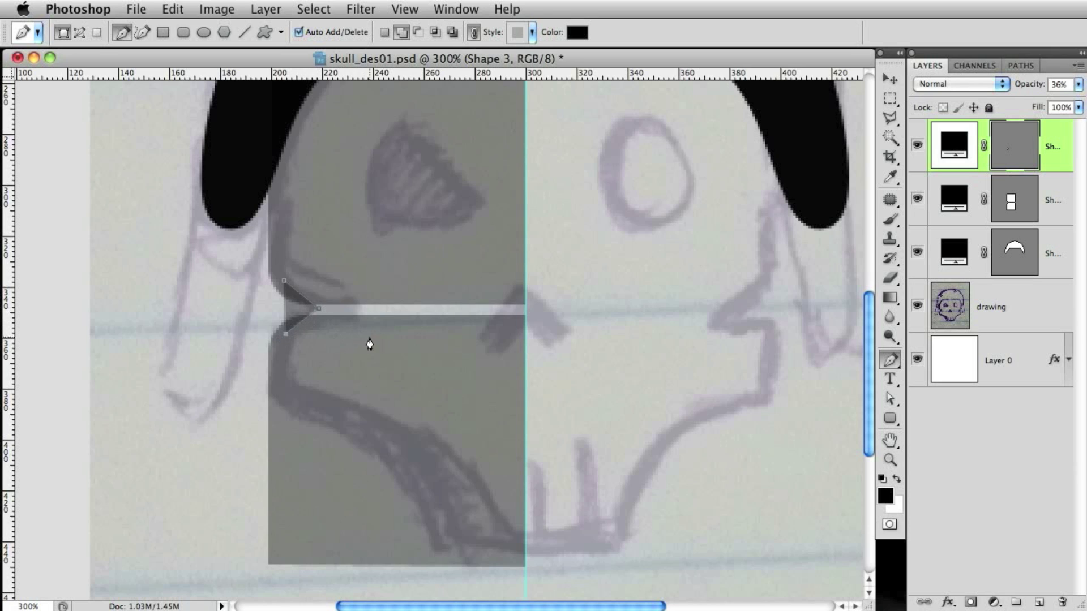
left_click(539, 334)
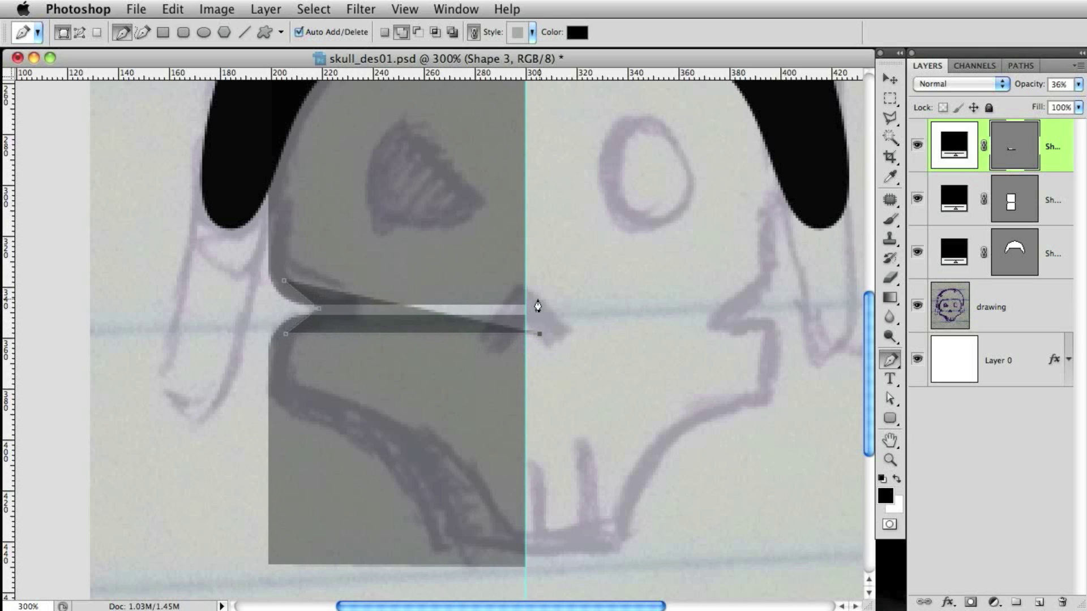
left_click(539, 285)
left_click(284, 281)
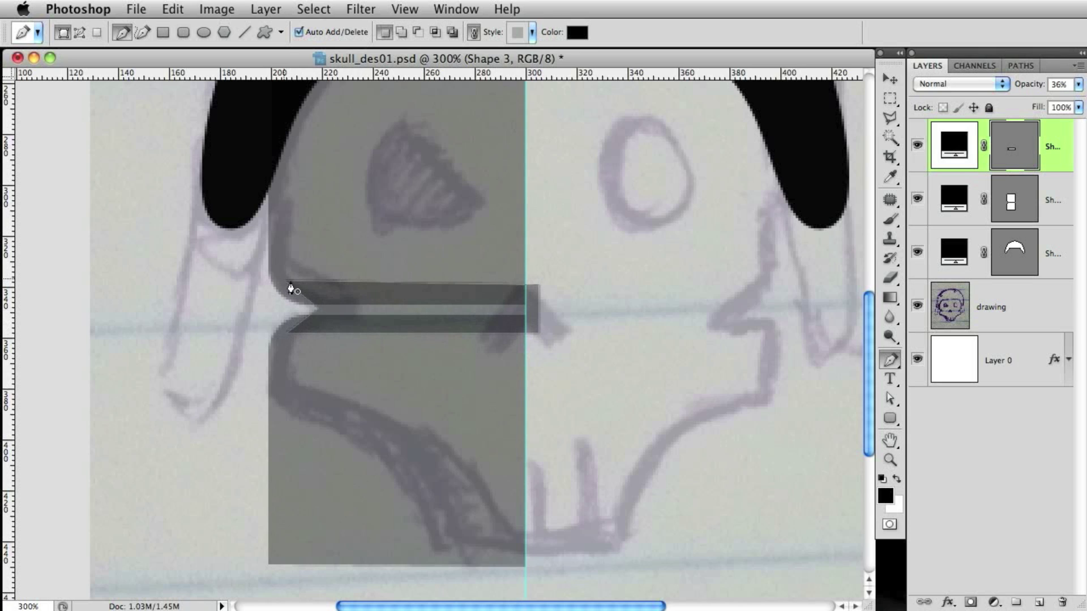
Align the bridging shape's two inner anchor points with the centre guide and hide its layer.
left_click(890, 398)
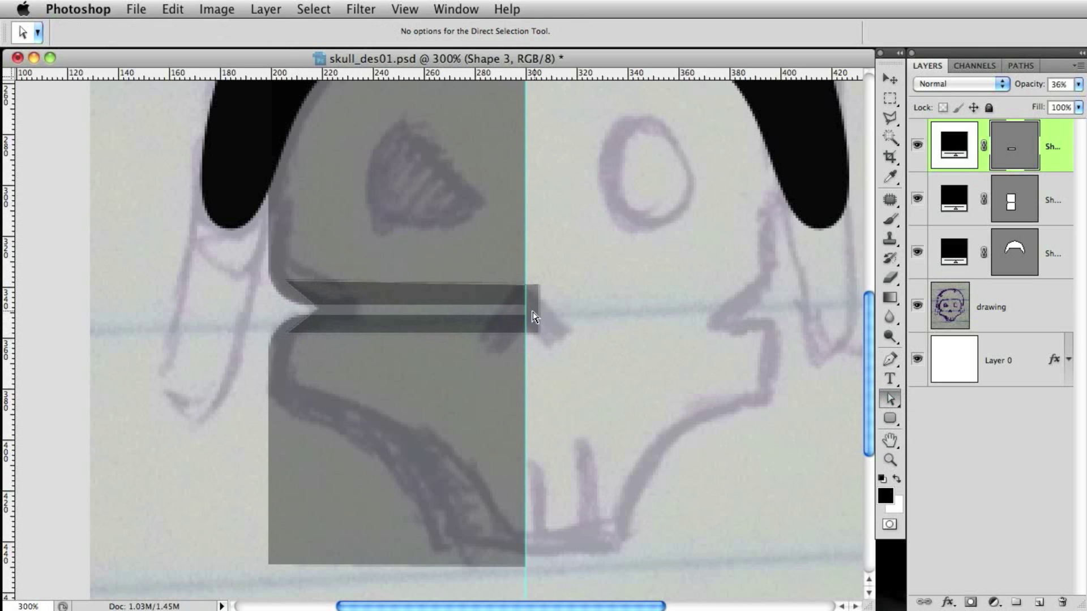
left_click_drag(551, 263, 527, 337)
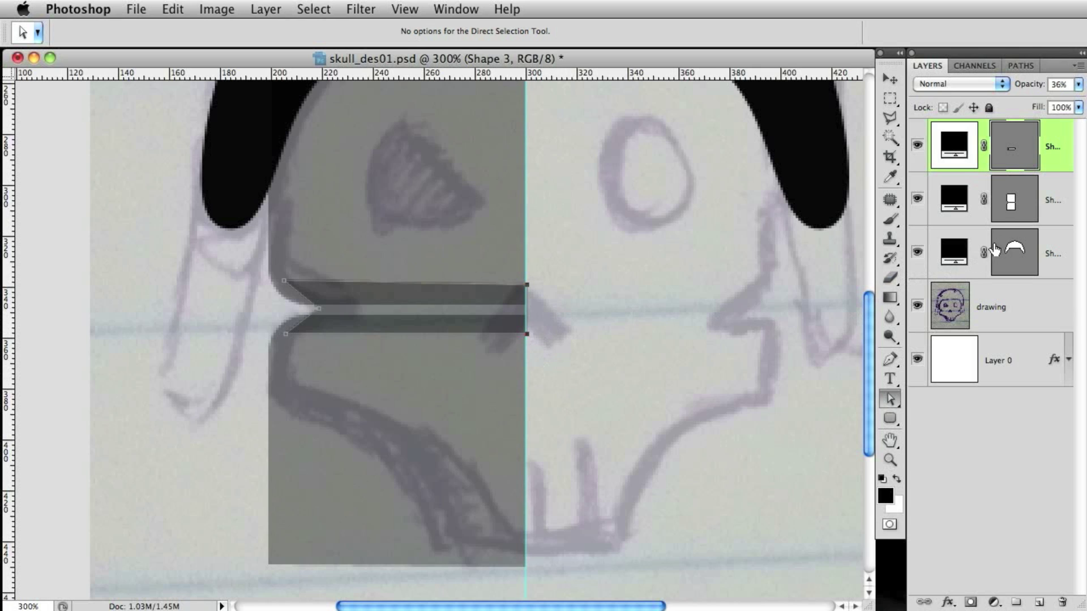
left_click(942, 162)
left_click(1015, 199)
left_click(1011, 171)
left_click(917, 148)
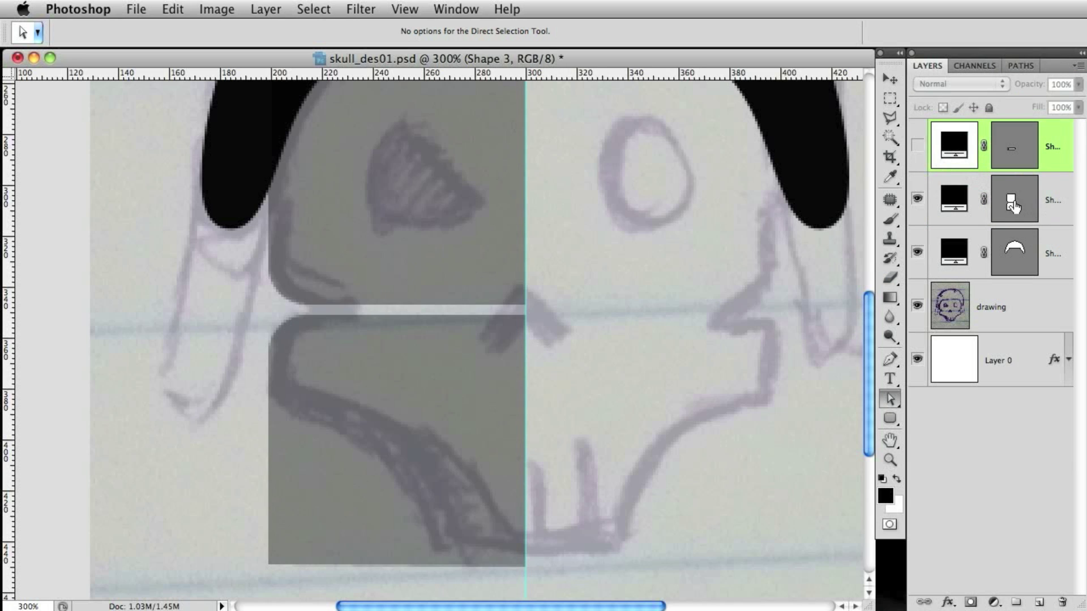
Copy the bridging shape's path into the face and jaw shape layer and delete the bridging shape's own layer.
left_click(1010, 203)
key("super+c")
key("super+v")
left_click_drag(1065, 156, 1062, 601)
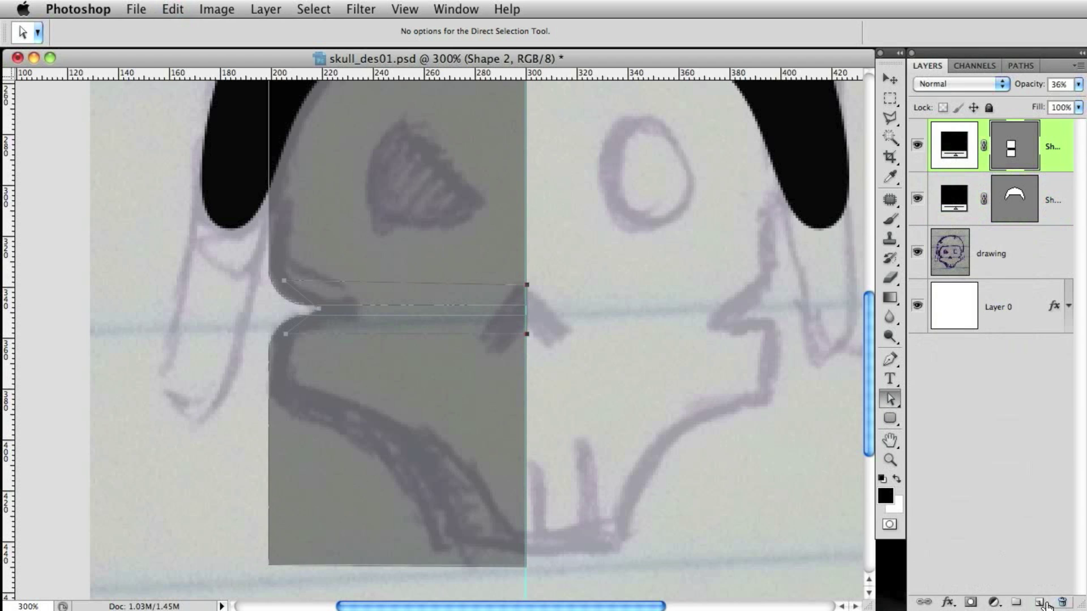
left_click(1030, 262)
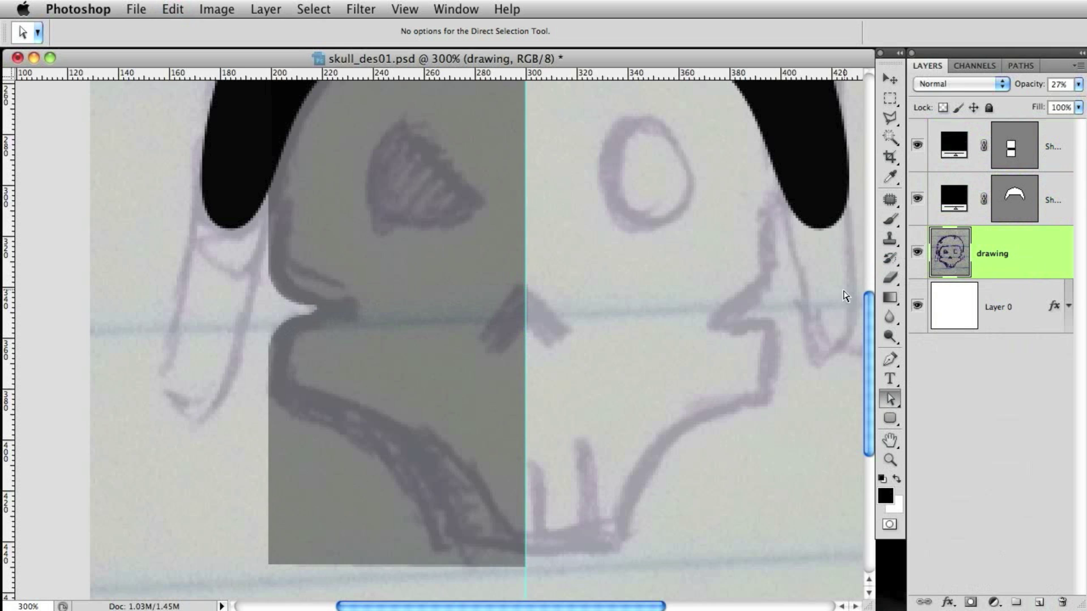
left_click_drag(529, 437, 463, 454)
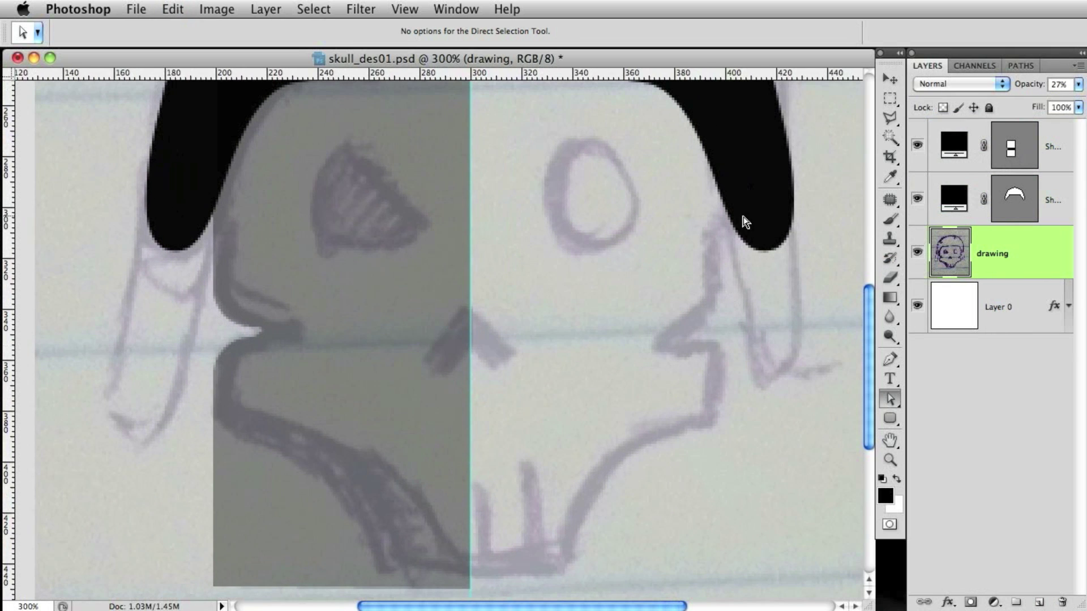
left_click(1013, 150)
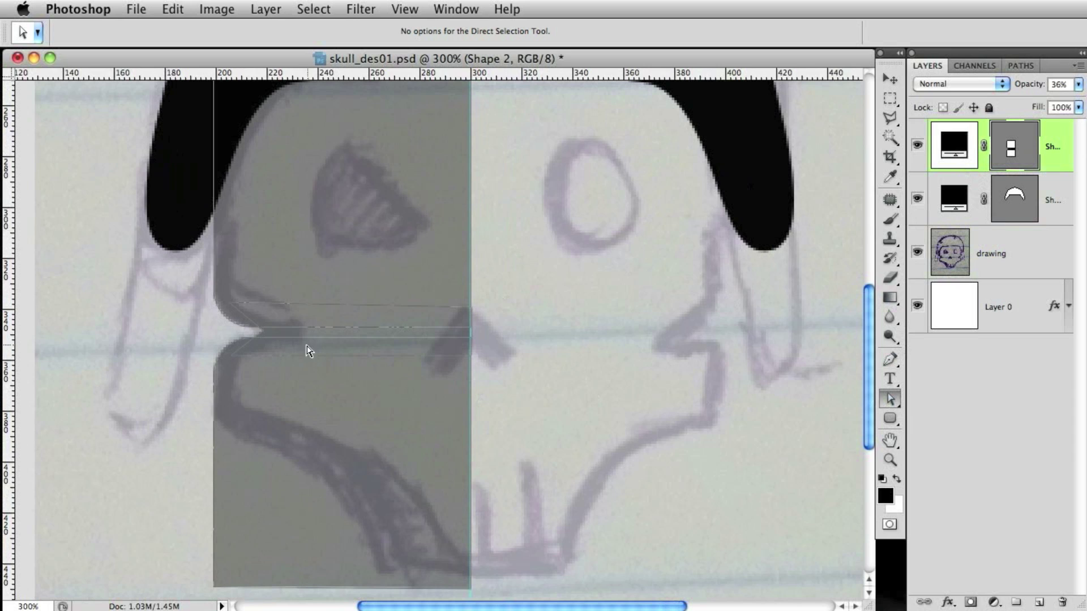
left_click(265, 339)
left_click(263, 339)
left_click(1033, 259)
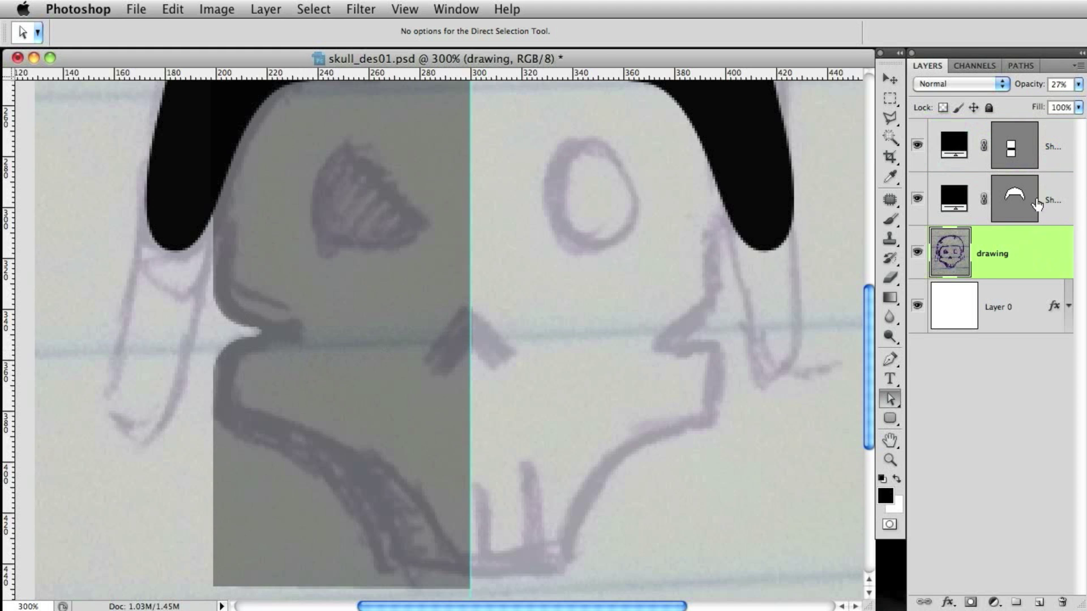
key("super+minus")
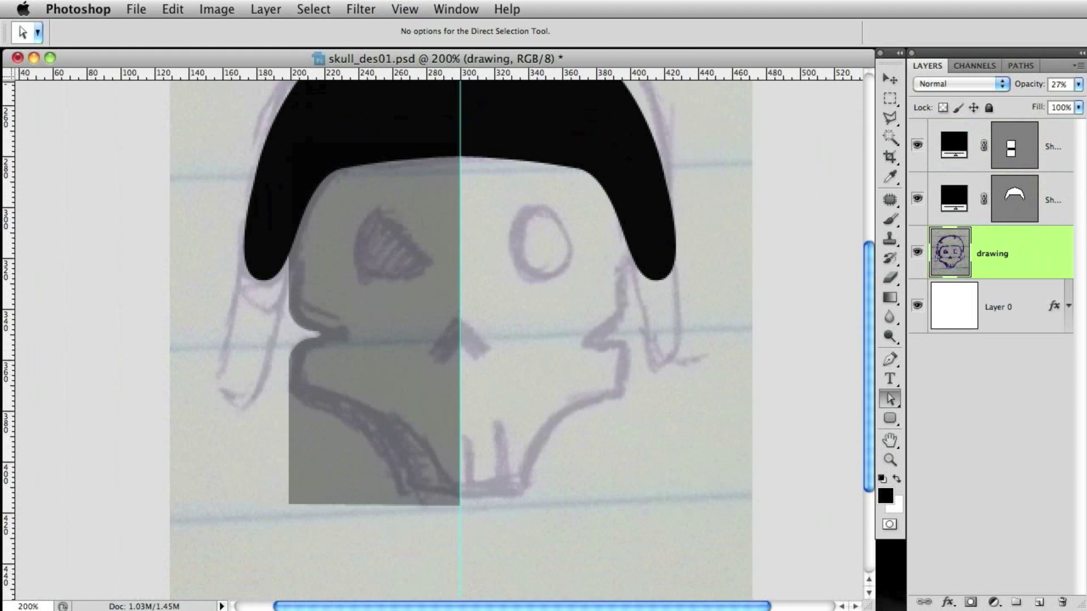
scroll(755, 403, "down", 2)
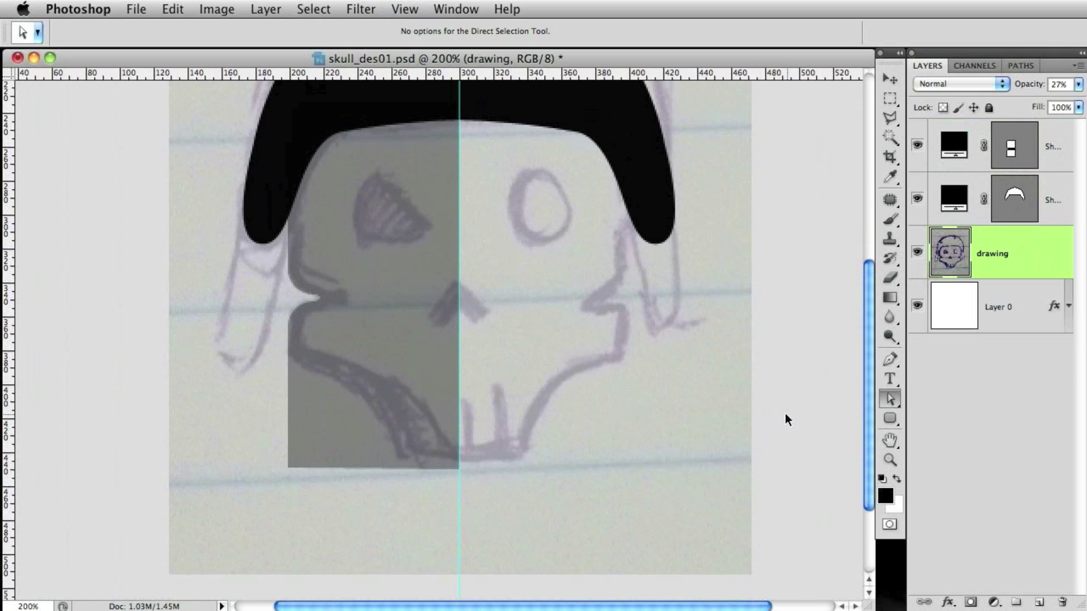
Try combining the face, bridge and jaw paths into a single path.
left_click(1009, 155)
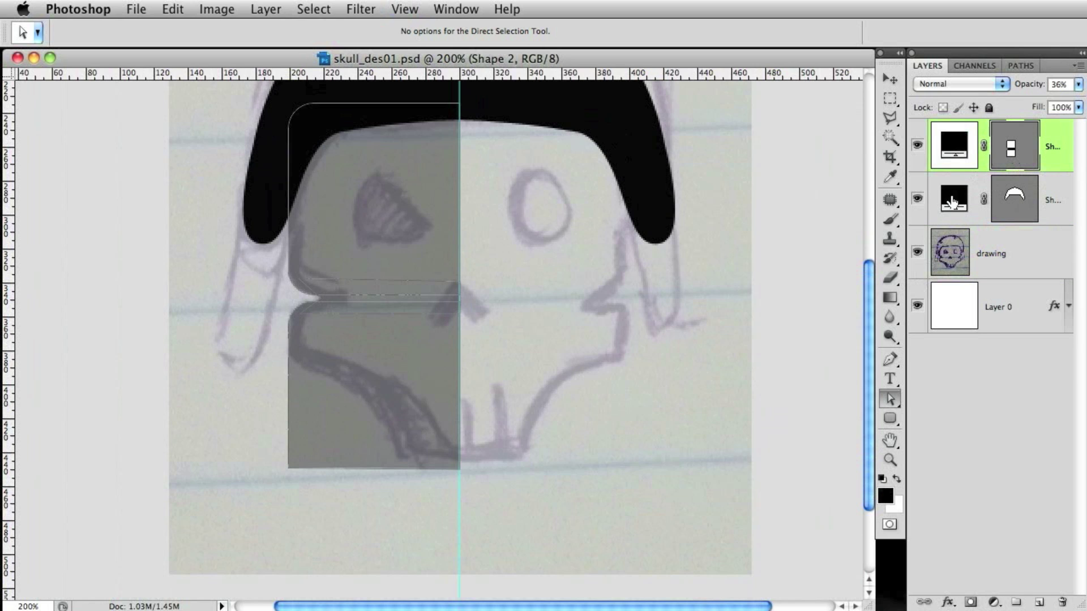
left_click_drag(890, 399, 945, 395)
left_click_drag(574, 518, 312, 240)
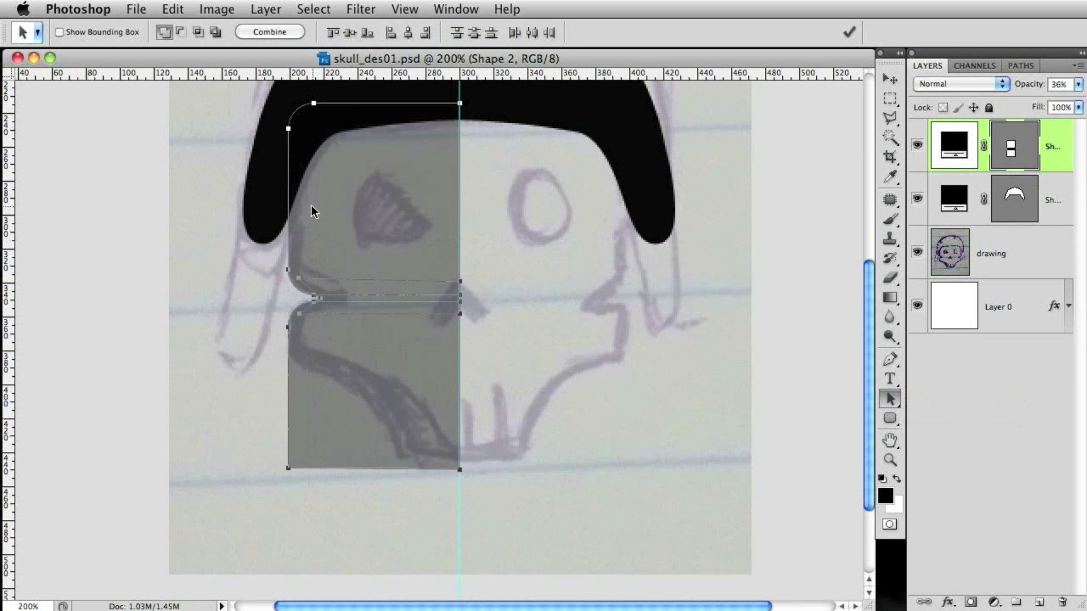
left_click(270, 32)
key("super+z")
left_click(639, 541)
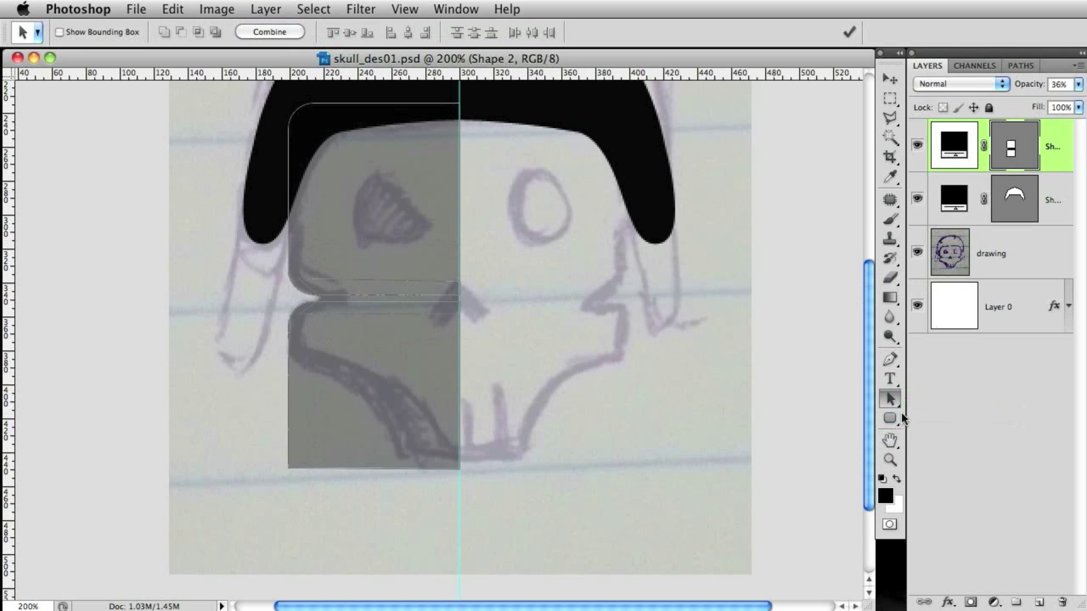
Subtract a circle about 170 px across from the jaw's lower outer corner with the Ellipse tool.
left_click_drag(891, 420, 954, 450)
left_click_drag(890, 419, 942, 450)
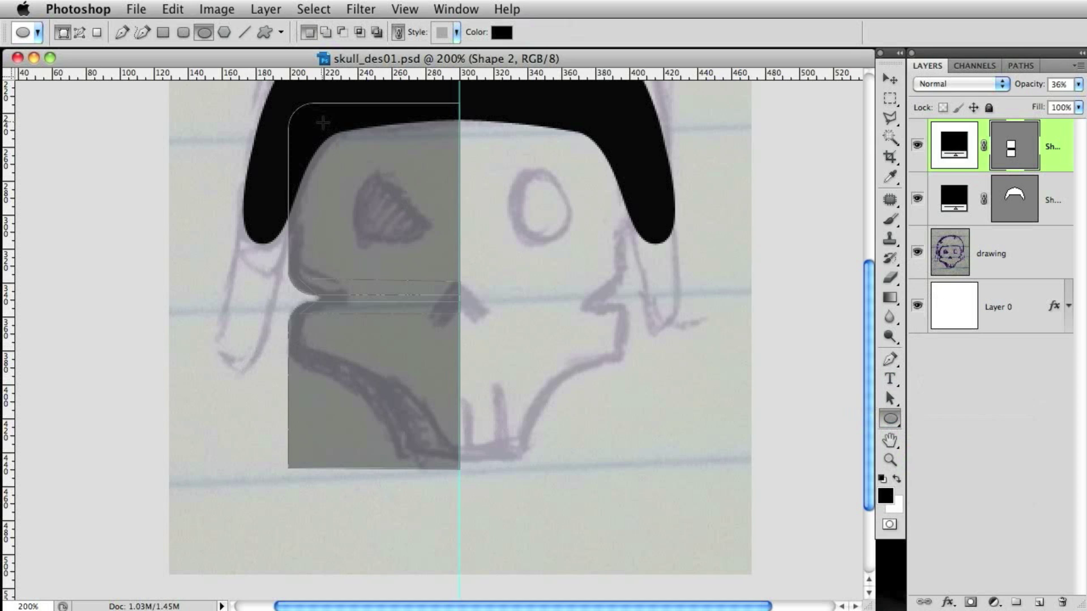
left_click(342, 32)
left_click_drag(222, 340, 437, 442)
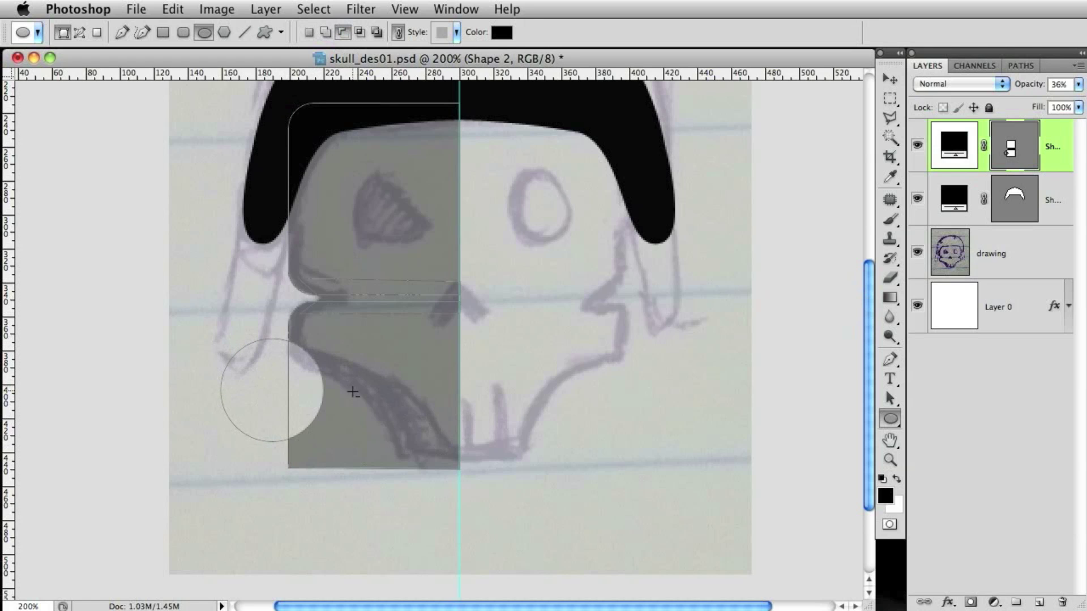
key("super+z")
key("super+minus")
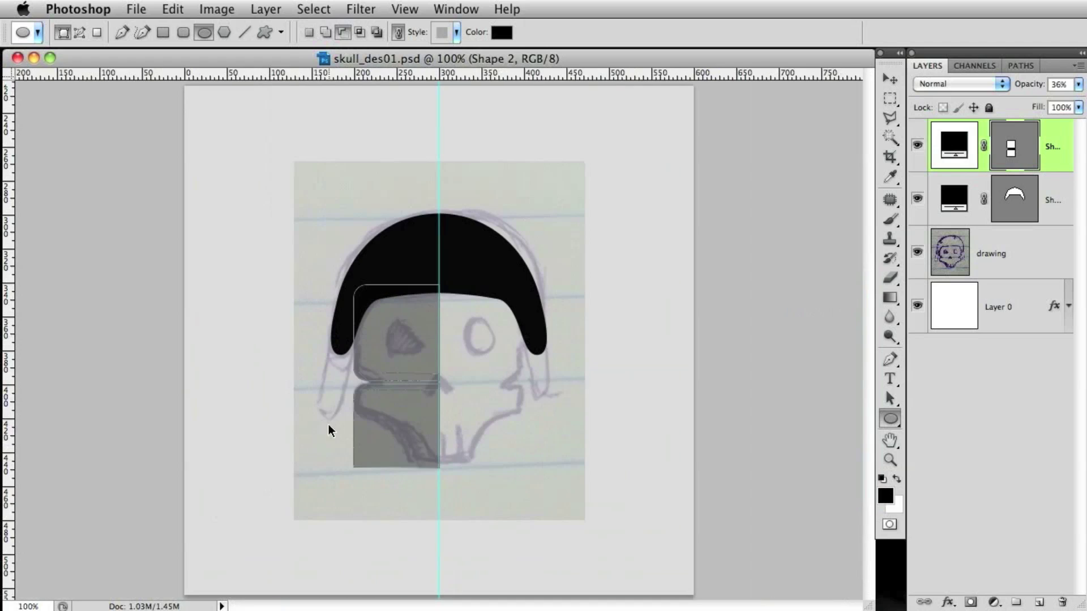
left_click_drag(280, 405, 475, 551)
Reposition the subtracting circle so its upper edge follows the sketched curve of the jaw.
left_click(890, 399)
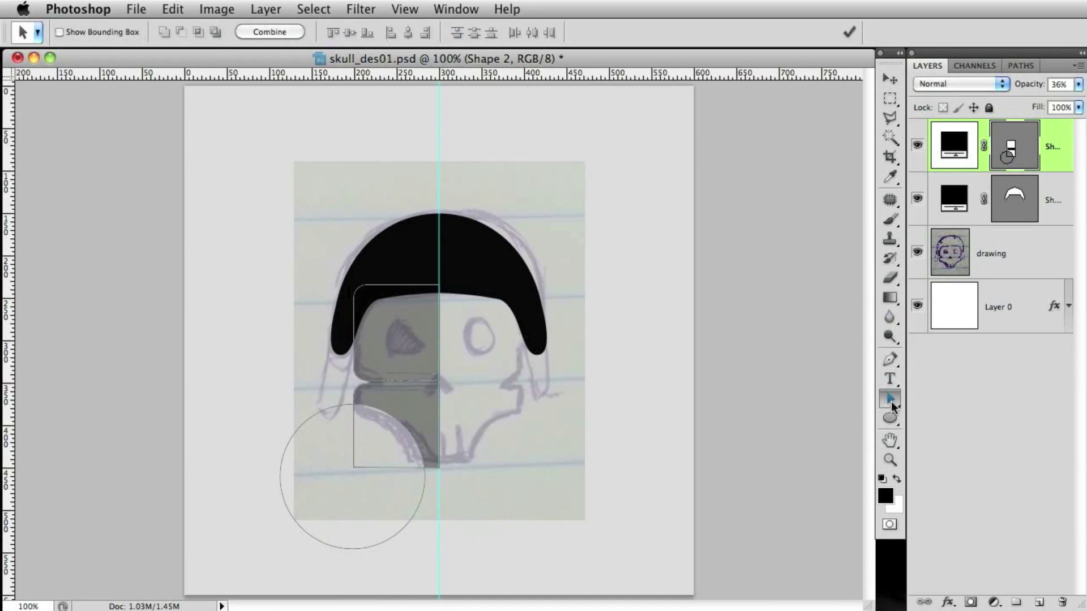
left_click_drag(369, 507, 371, 518)
key("super+plus")
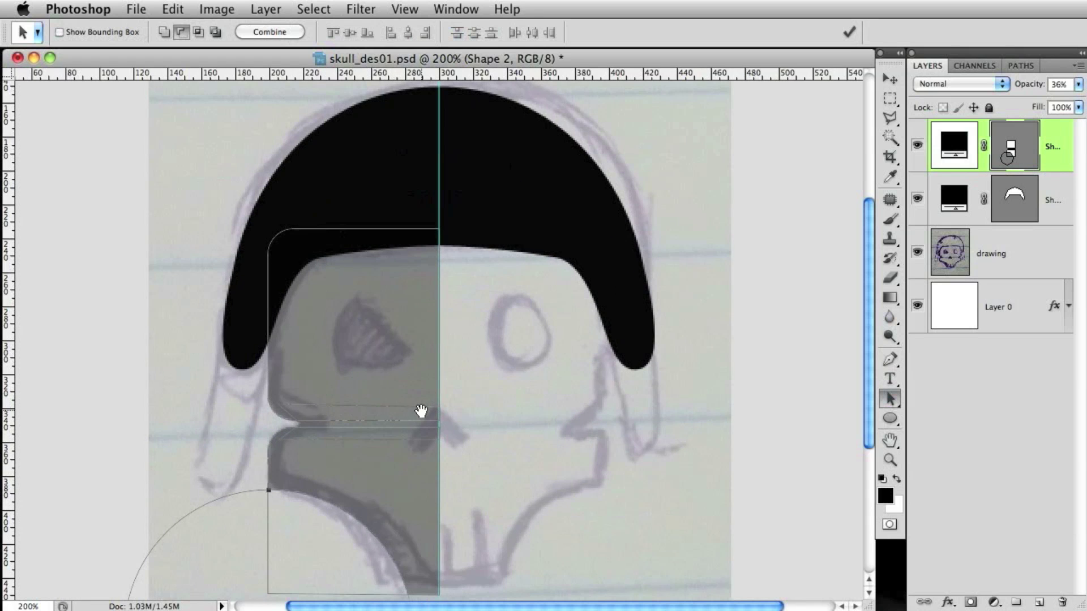
scroll(418, 407, "down", 2)
key("Up")
key("Up")
key("Up")
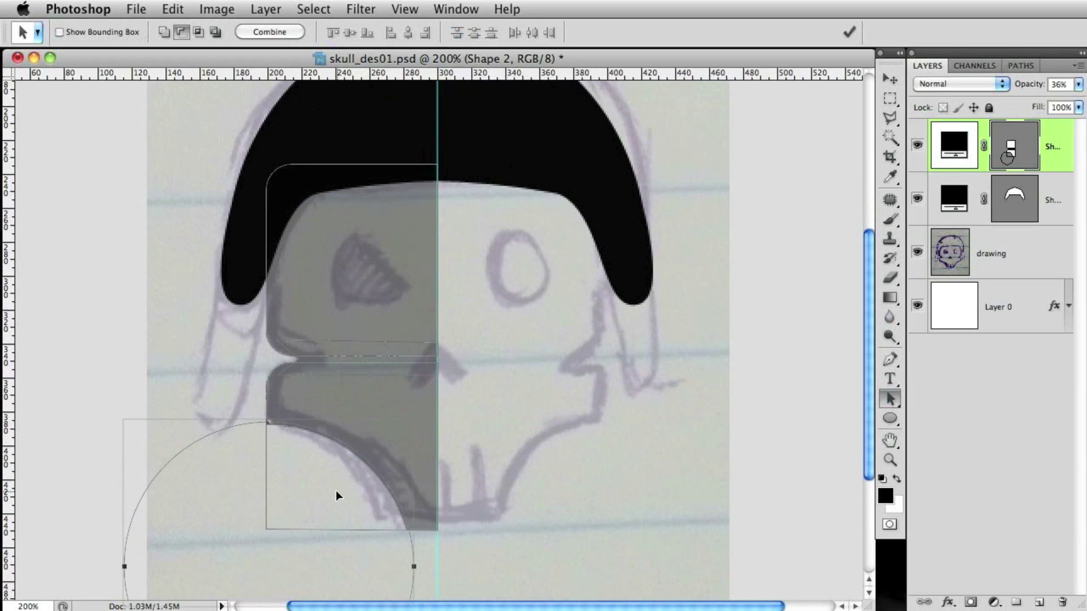
left_click_drag(514, 518, 507, 482)
left_click_drag(345, 483, 341, 484)
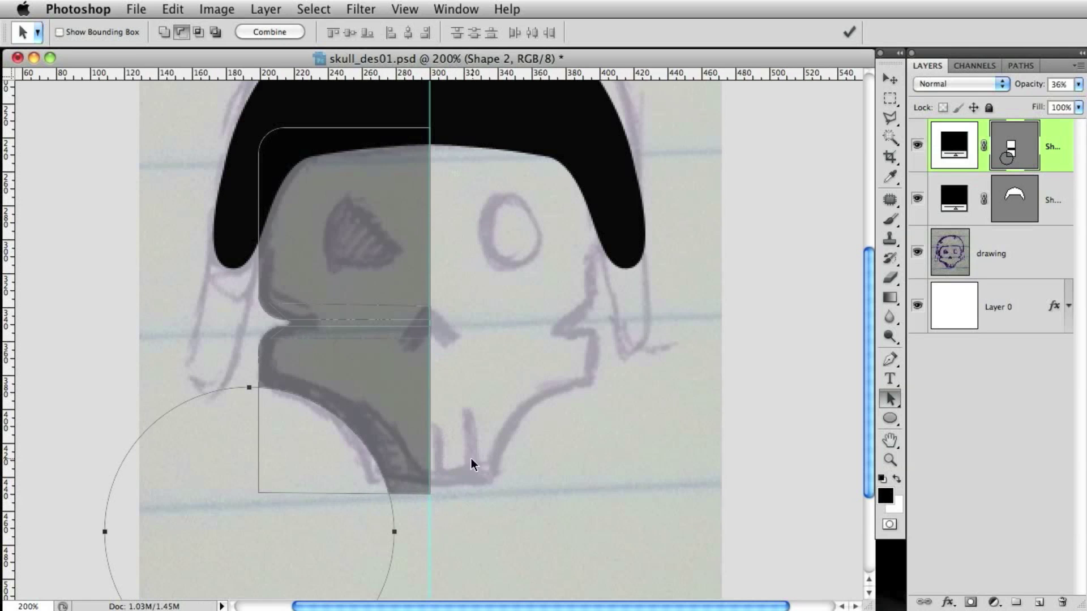
Combine the jaw path and the subtracting circle into a single path.
left_click(494, 548)
left_click_drag(474, 502, 311, 444)
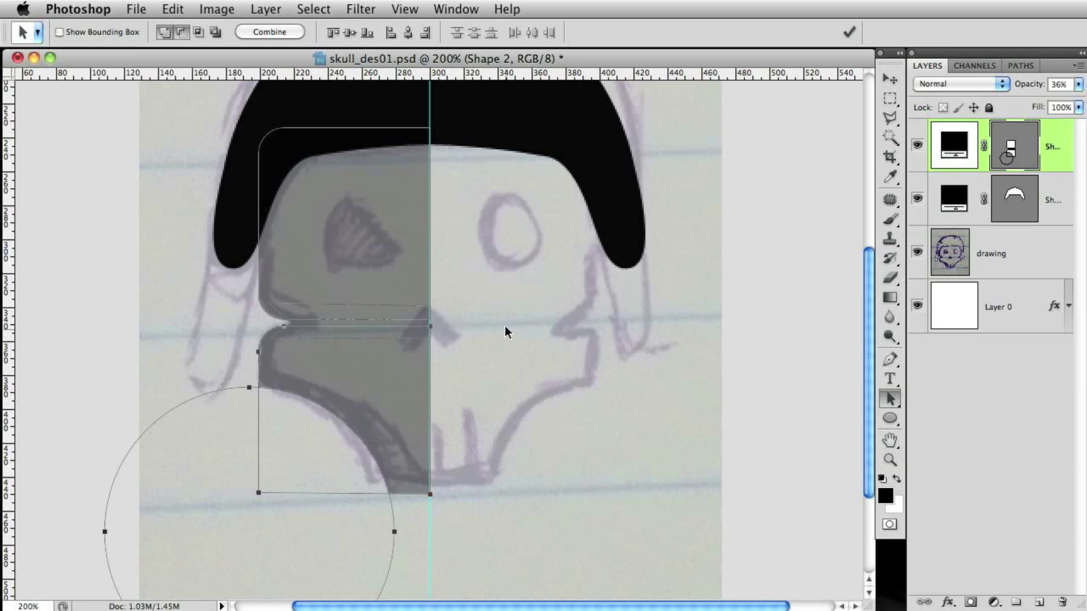
left_click(278, 32)
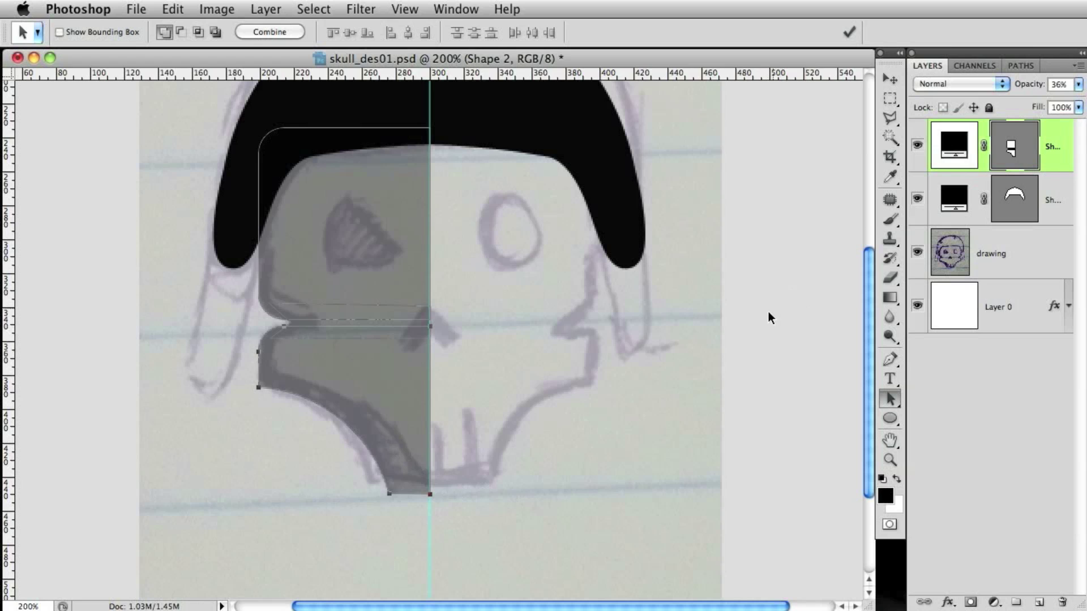
Place a horizontally flipped duplicate of the half-face paths against the opposite side of the centre guide.
left_click_drag(485, 481, 323, 219)
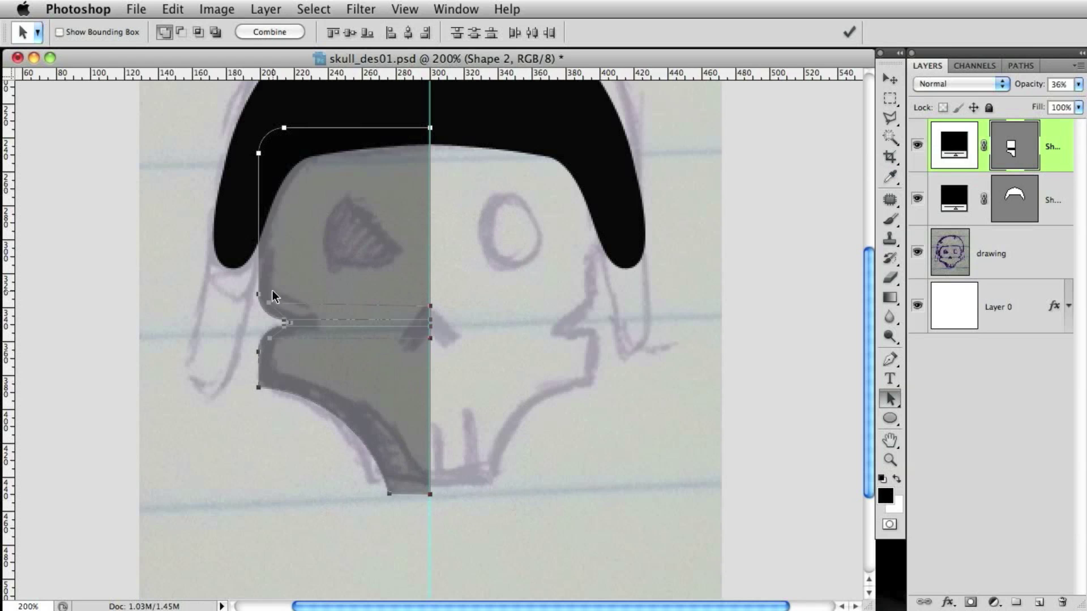
left_click_drag(344, 291, 497, 249)
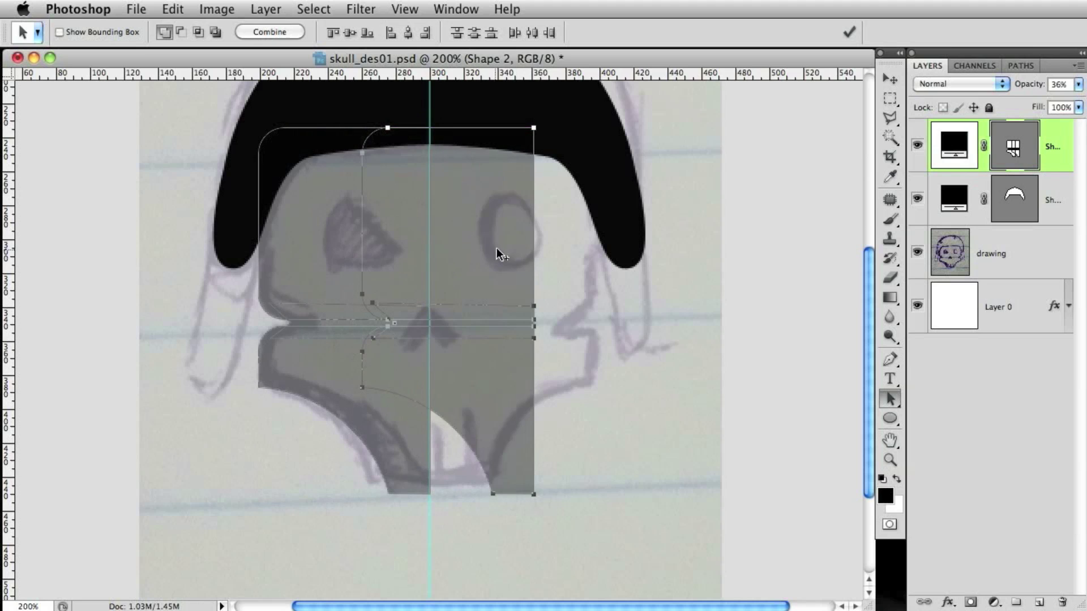
key("super+t")
right_click(480, 225)
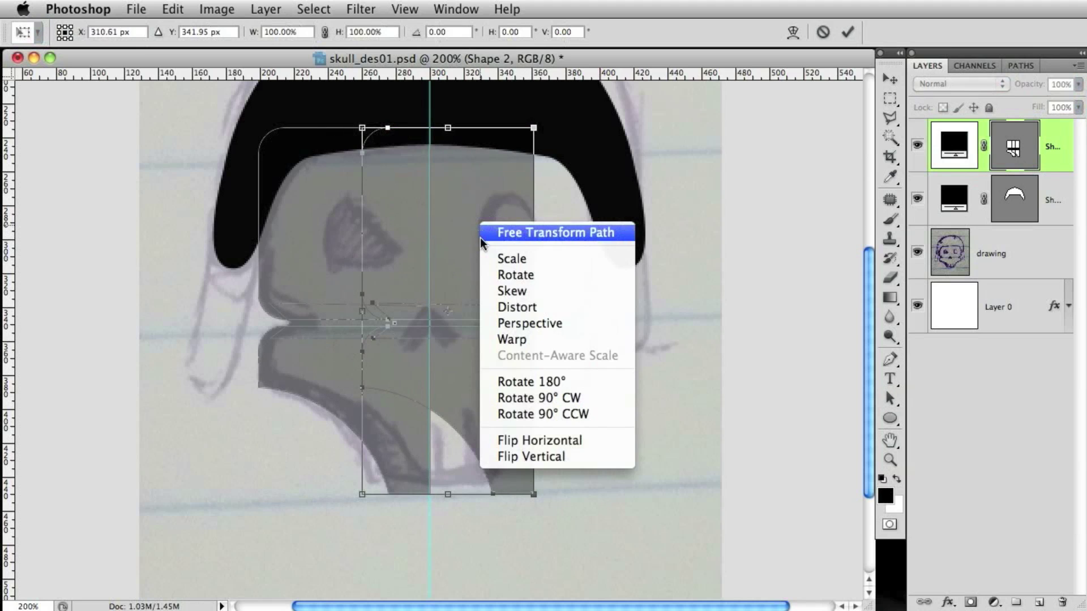
left_click(518, 440)
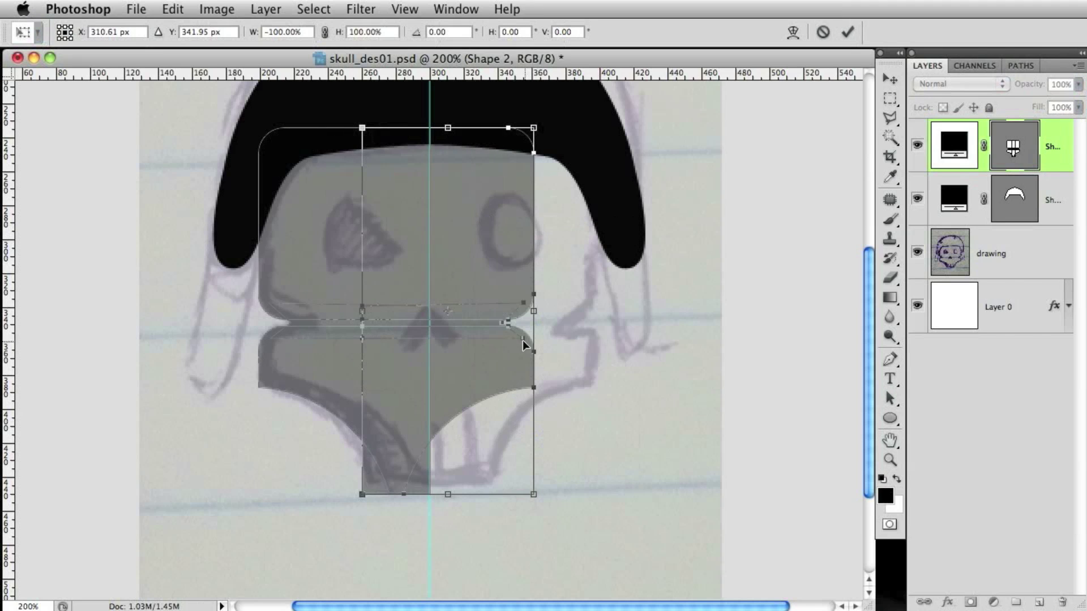
left_click(847, 32)
left_click_drag(489, 216, 560, 216)
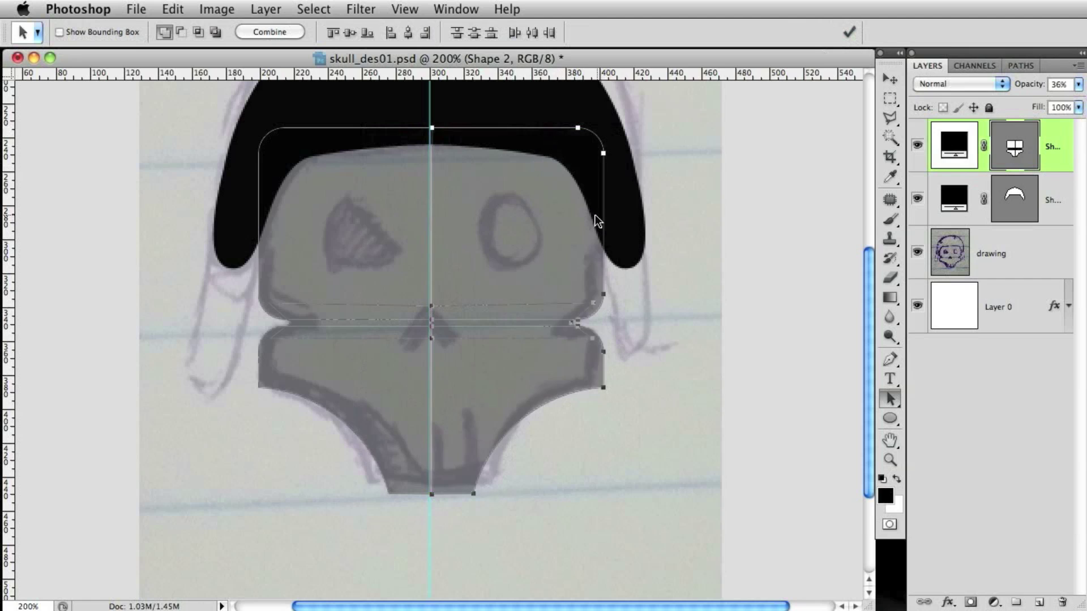
Hide the guides and inspect the seam between the two face halves with the shape layer deselected.
key("super+semicolon")
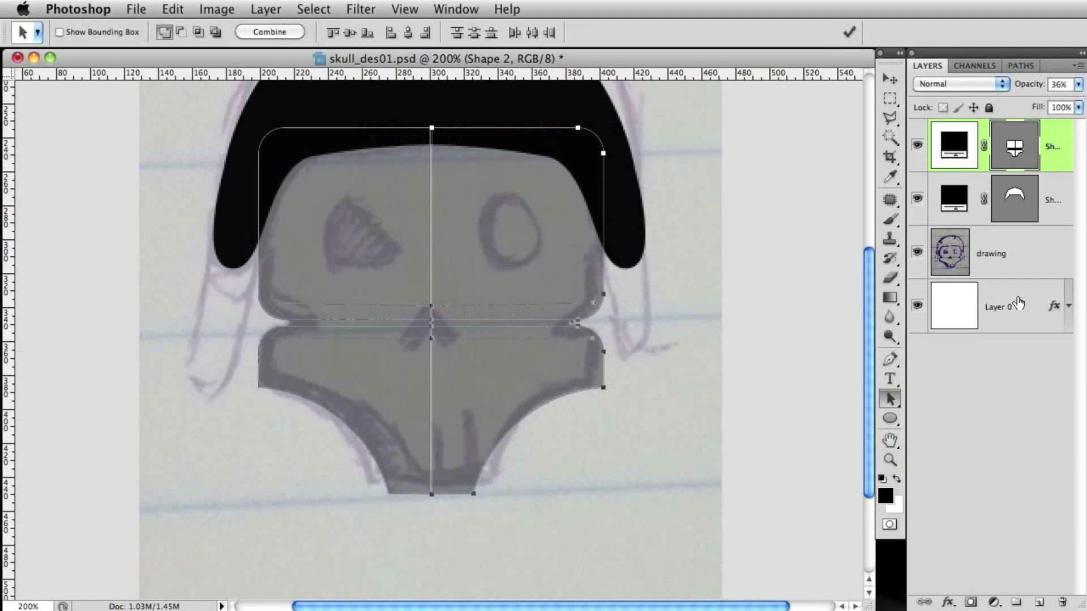
left_click(1036, 324)
left_click(651, 465)
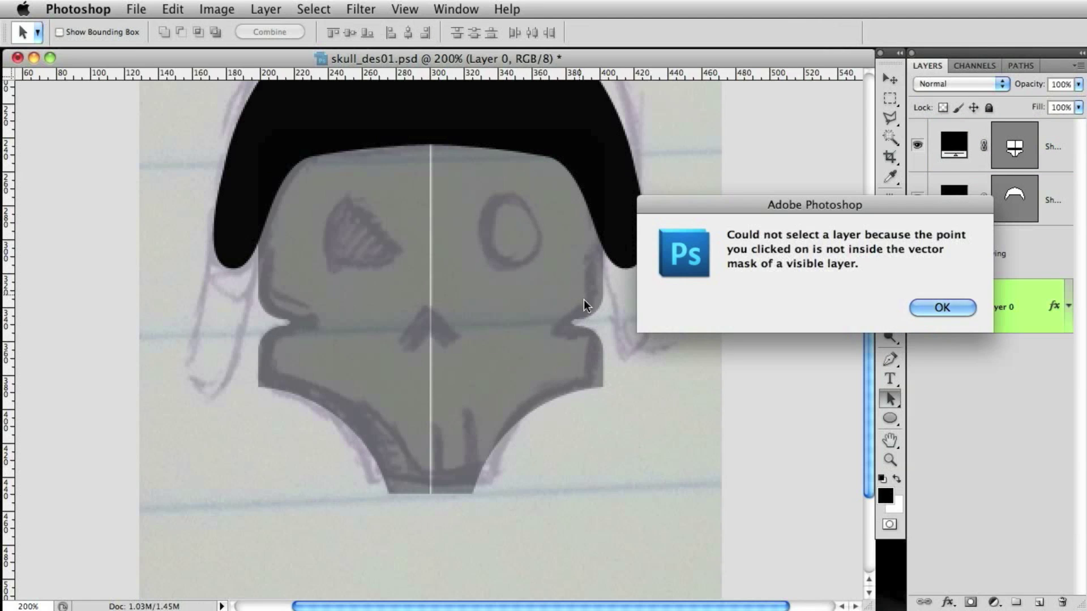
left_click(940, 307)
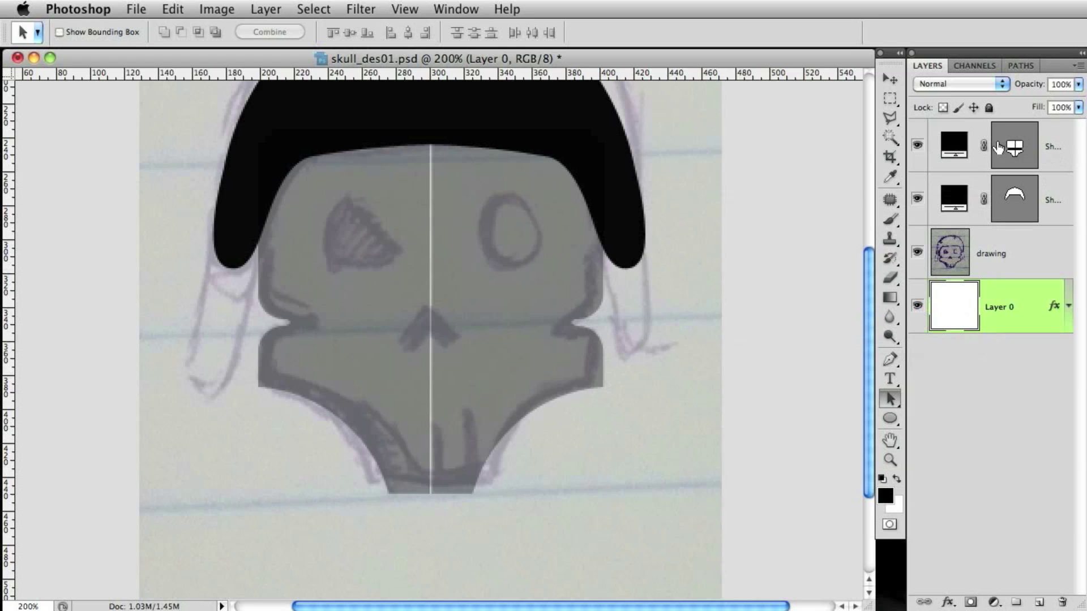
left_click(596, 271)
left_click(416, 414)
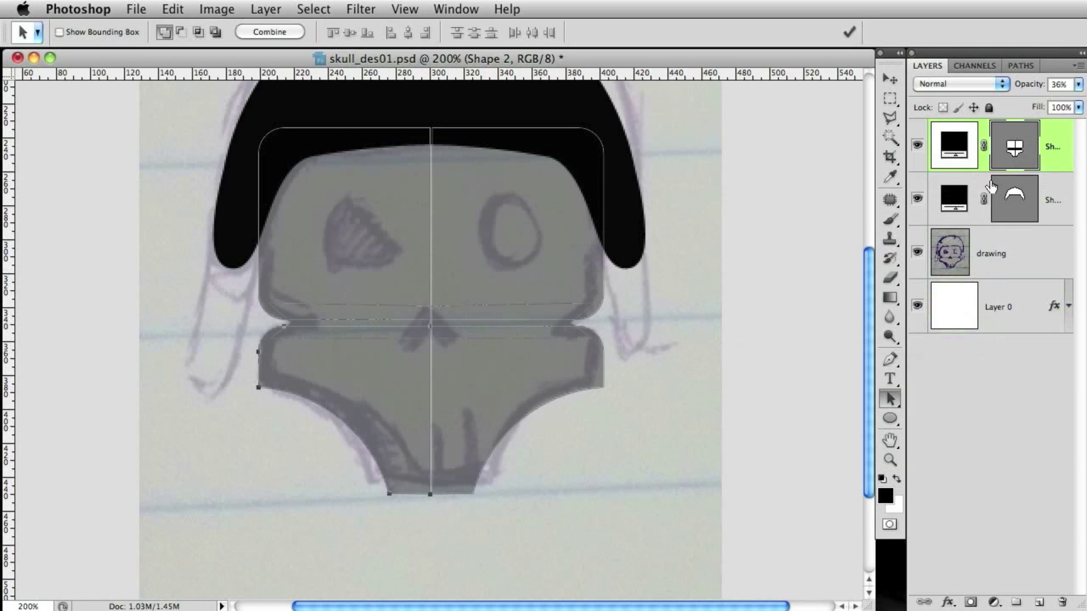
Undo the placement, flipping and duplication of the mirrored half to return to the single half-face.
key("super+alt+z")
key("super+alt+z")
key("super+alt+z")
key("super+alt+z")
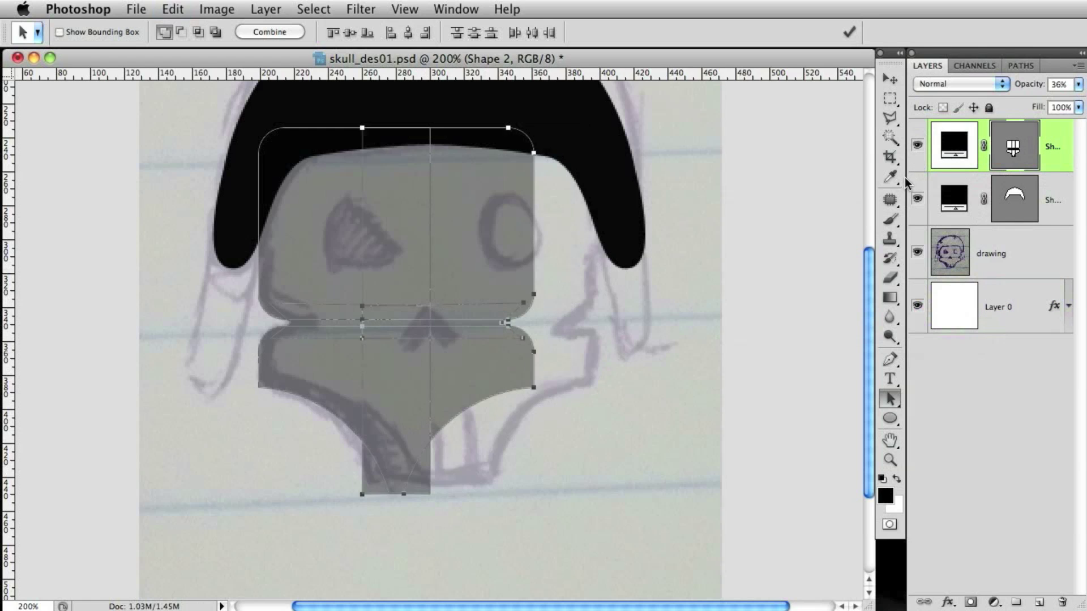
Nudge the half-face's anchor points along the centre line slightly outward past the centre with the Direct Selection tool.
left_click_drag(890, 399, 936, 417)
left_click_drag(408, 121, 439, 109)
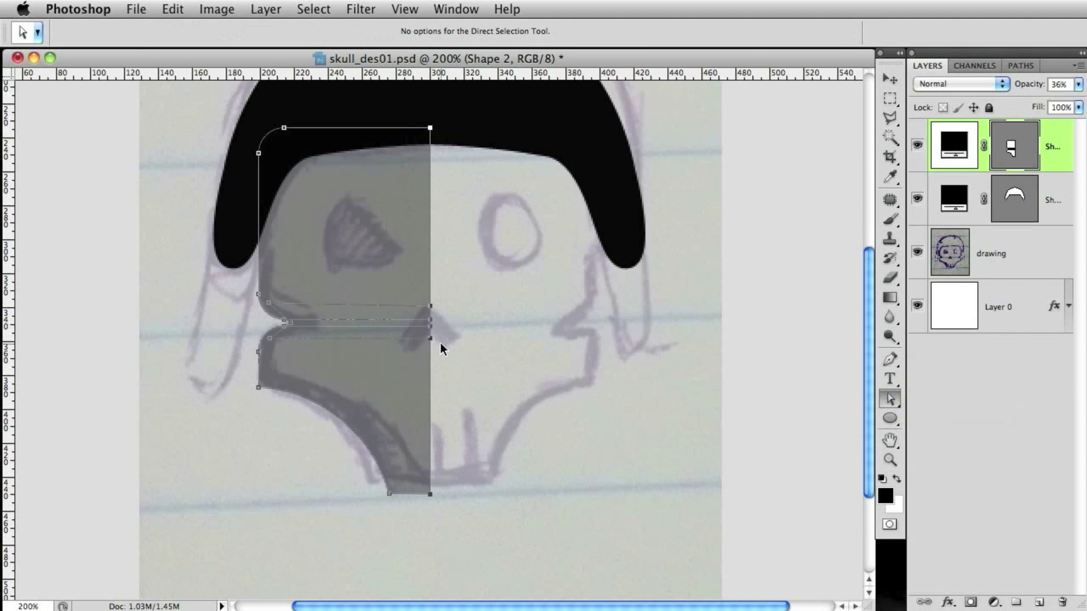
key("super+equal")
key("Right")
key("Right")
key("Right")
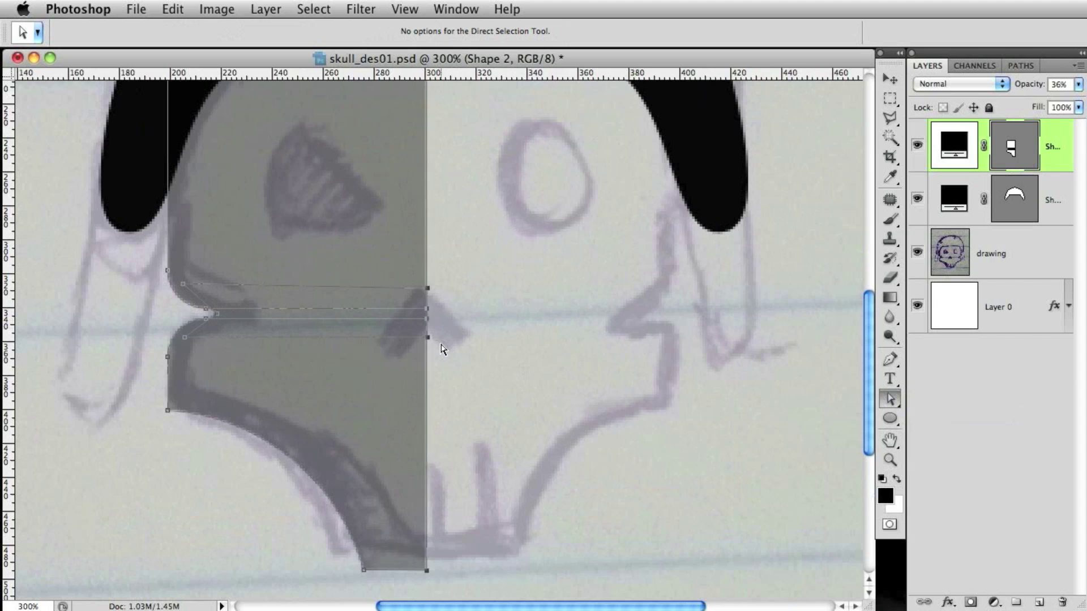
key("Left")
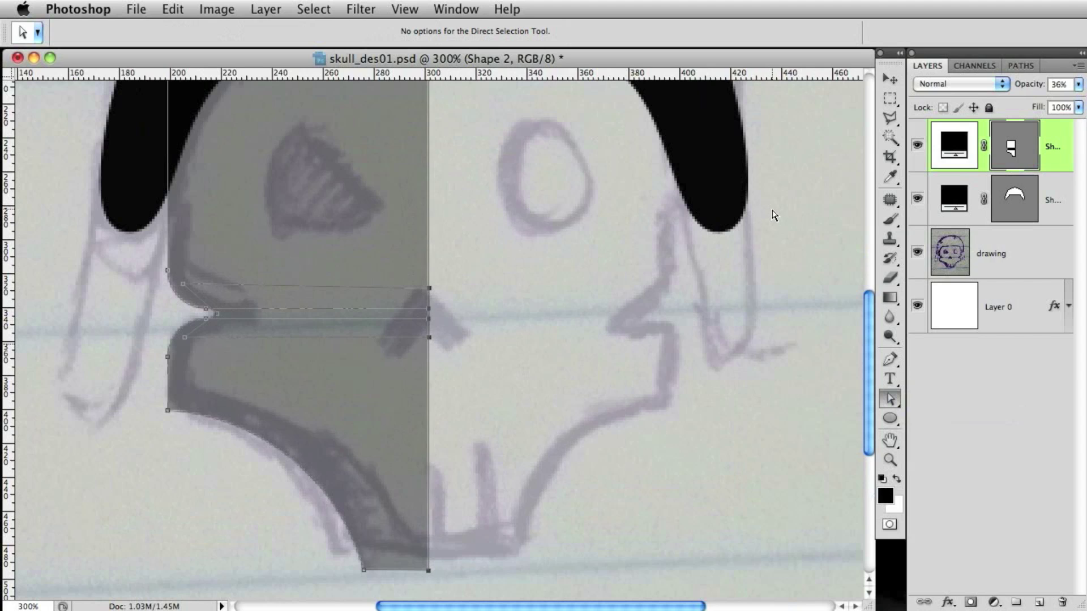
key("Left")
key("Left")
key("Right")
left_click(1066, 205)
left_click(1053, 146)
Duplicate the half-face and jaw paths with the Path Selection tool and flip the copy horizontally.
left_click_drag(890, 399, 946, 396)
key("super+minus")
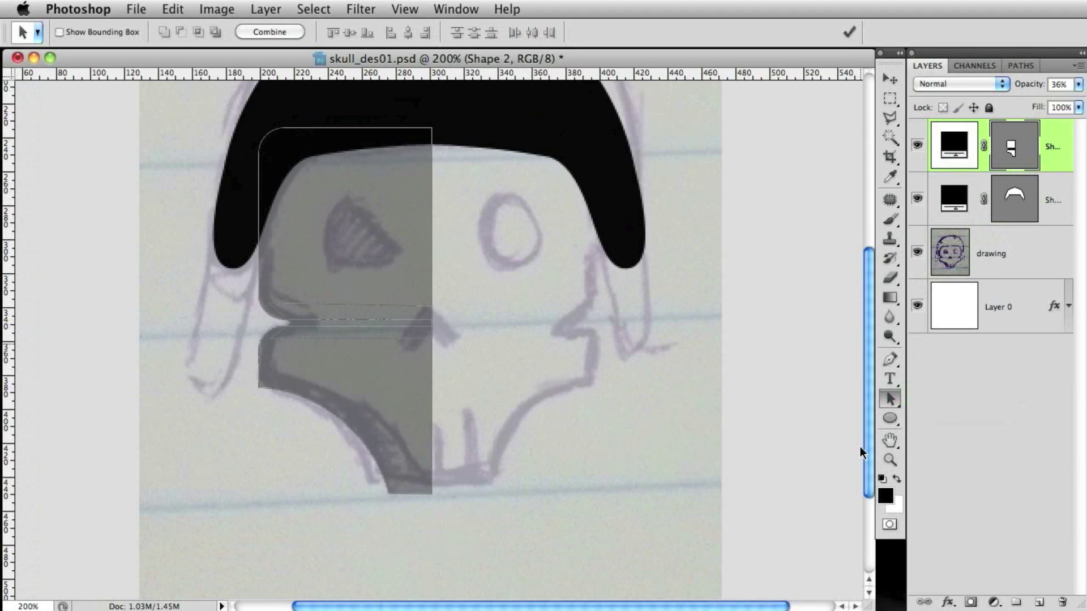
left_click_drag(562, 530, 532, 303)
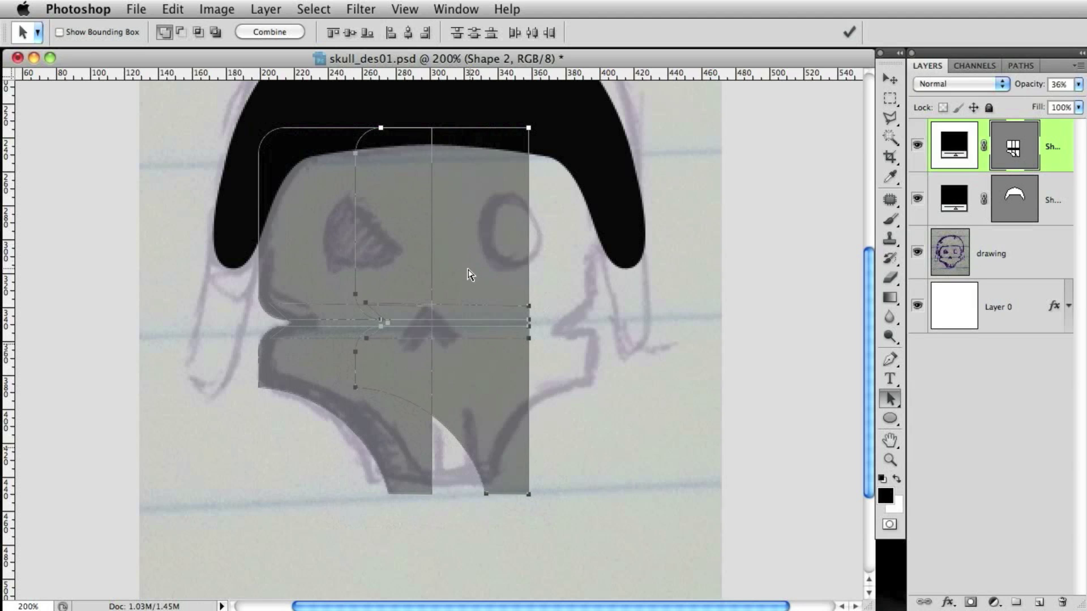
key("super+t")
right_click(453, 260)
left_click(514, 471)
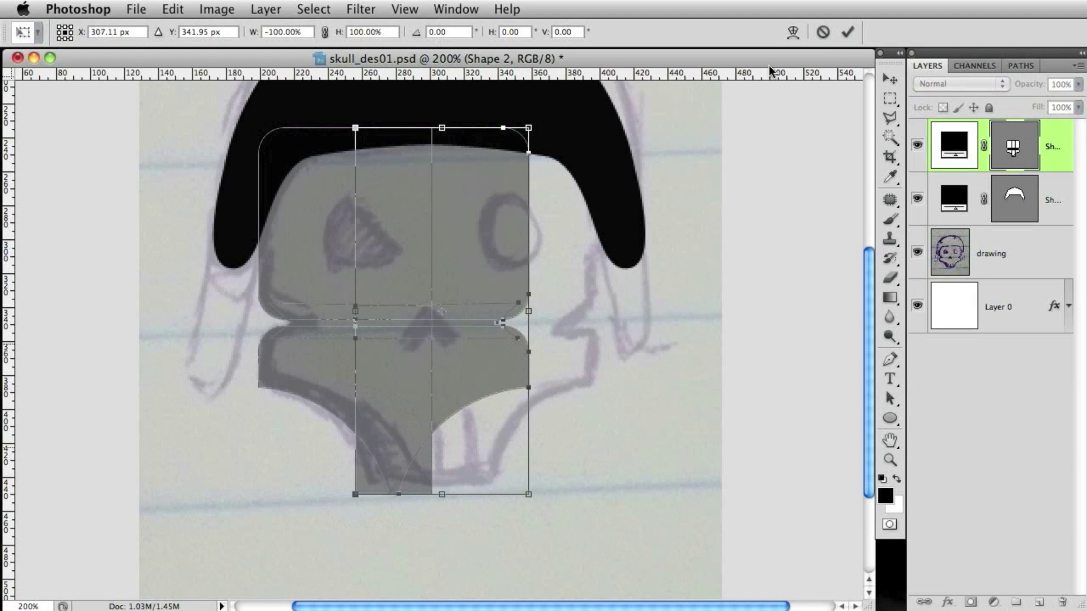
left_click(847, 33)
Place the flipped copy against the opposite side of the centre guide, then hide the guides and deselect the shape to check the seam.
key("super+semicolon")
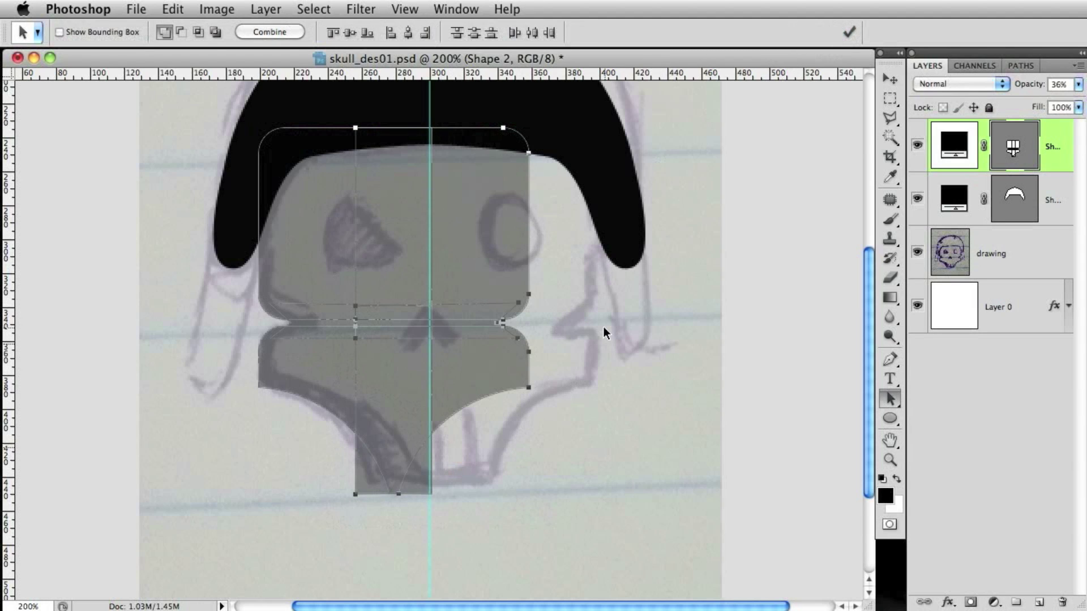
left_click_drag(474, 220, 548, 219)
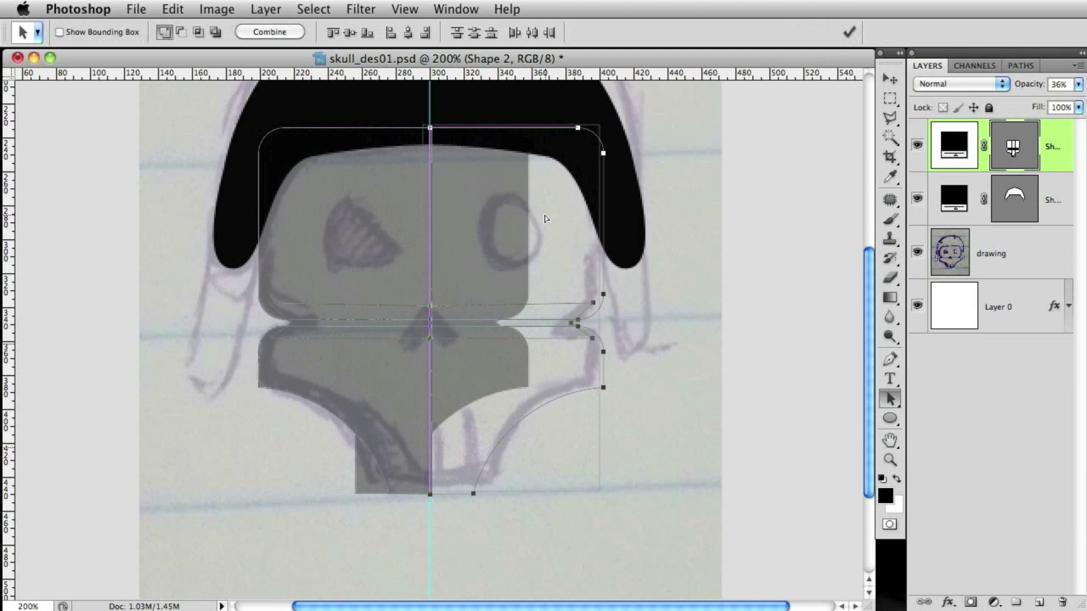
left_click(1044, 261)
key("super+semicolon")
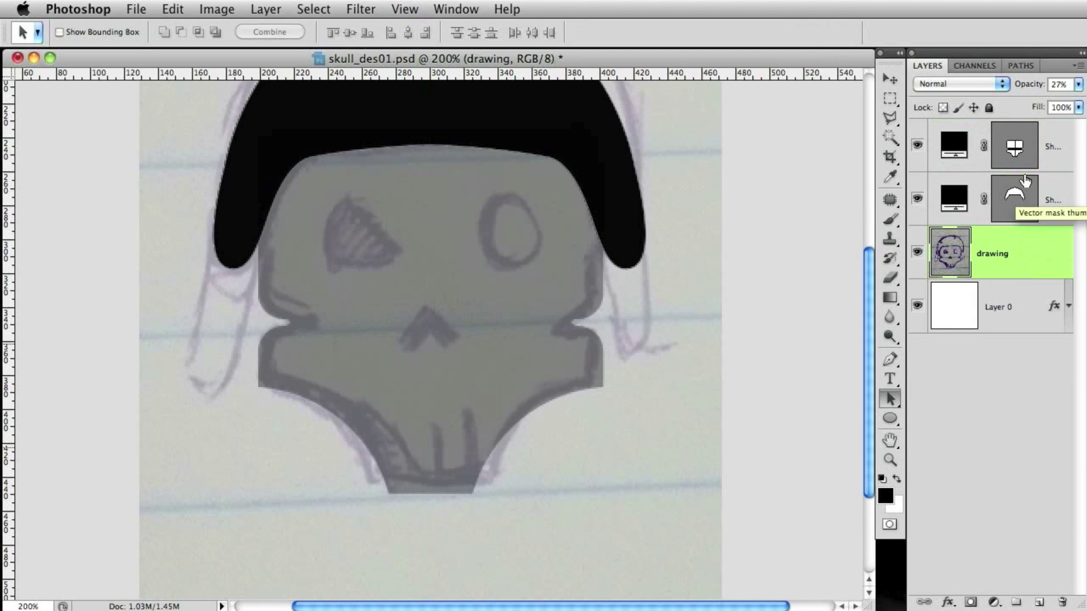
Set the face shape layer's opacity to 100% and its fill colour to dark grey #404040.
left_click(1044, 137)
left_click_drag(1027, 86, 1075, 162)
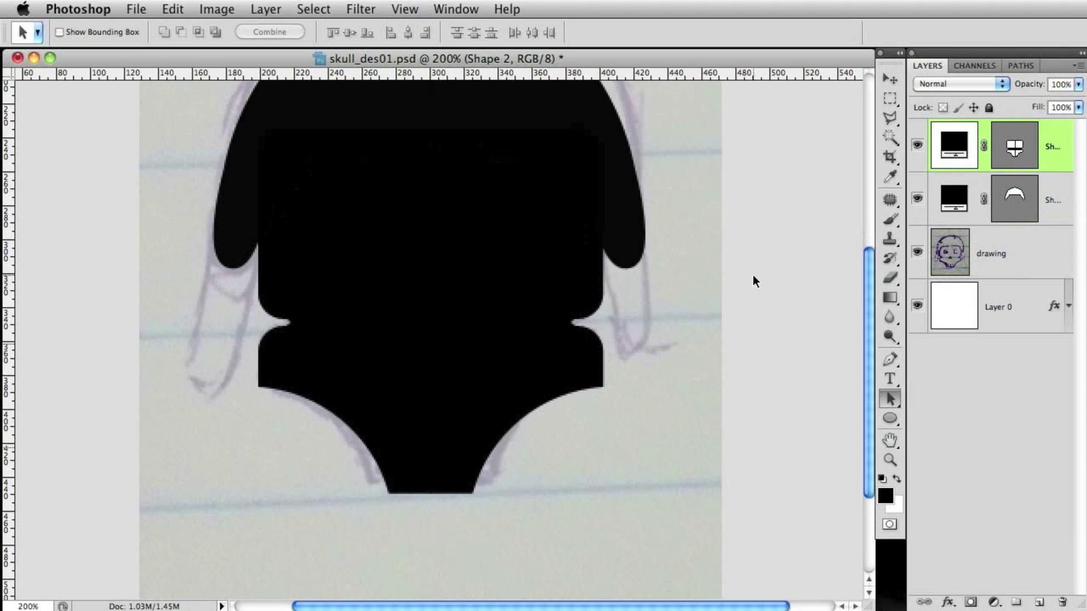
double_click(955, 146)
left_click_drag(610, 449, 567, 416)
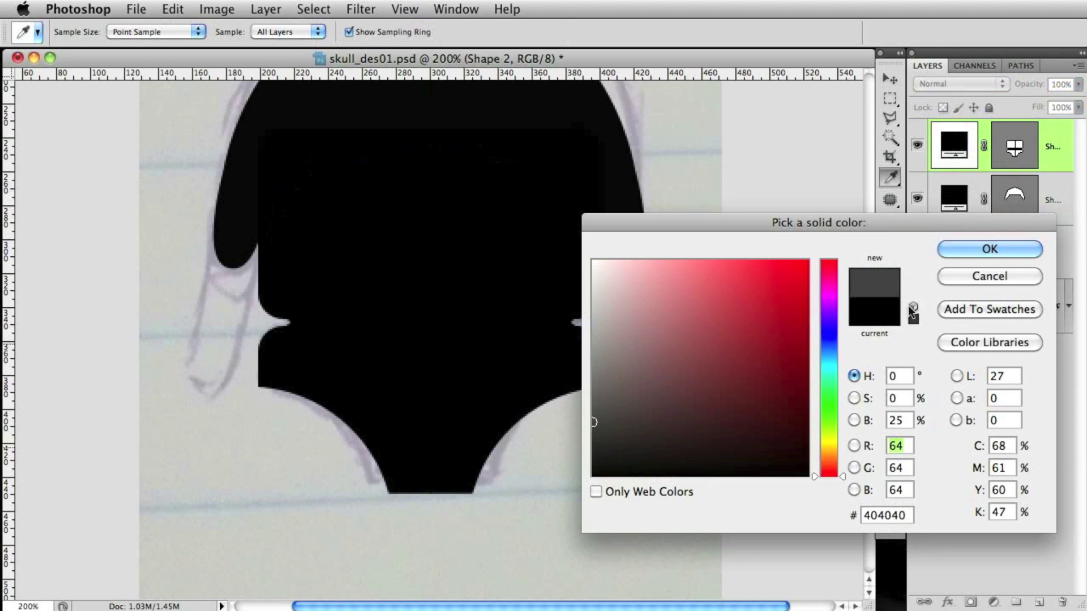
key("Return")
key("a")
Move the face shape layer beneath the helmet layer and deselect its paths.
left_click_drag(1058, 164, 1052, 229)
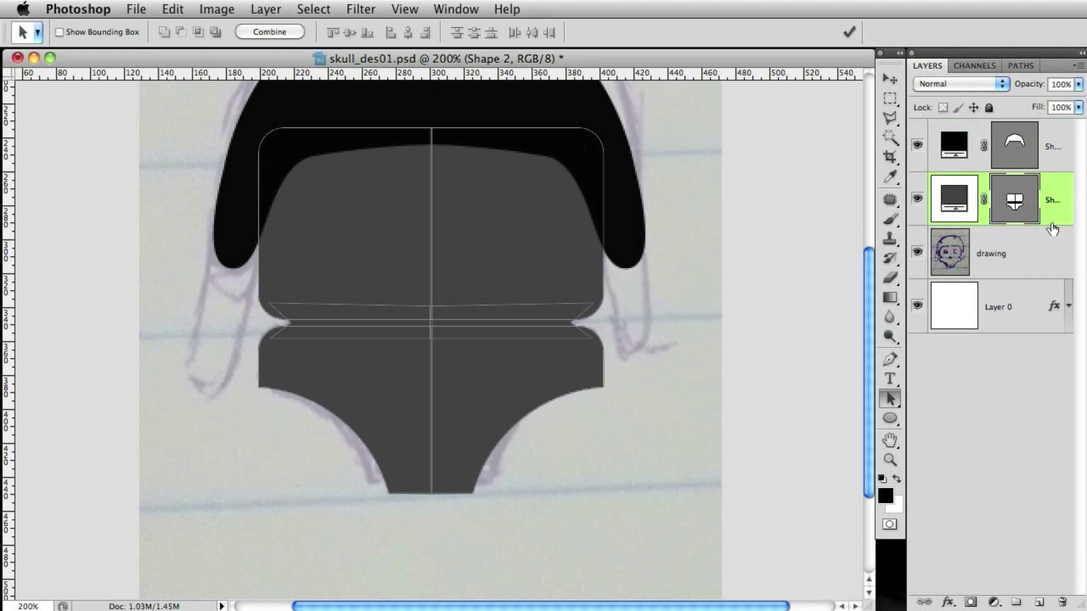
left_click(1005, 322)
scroll(545, 442, "right", 1)
scroll(545, 442, "down", 1)
scroll(545, 441, "up", 3)
scroll(548, 461, "down", 1)
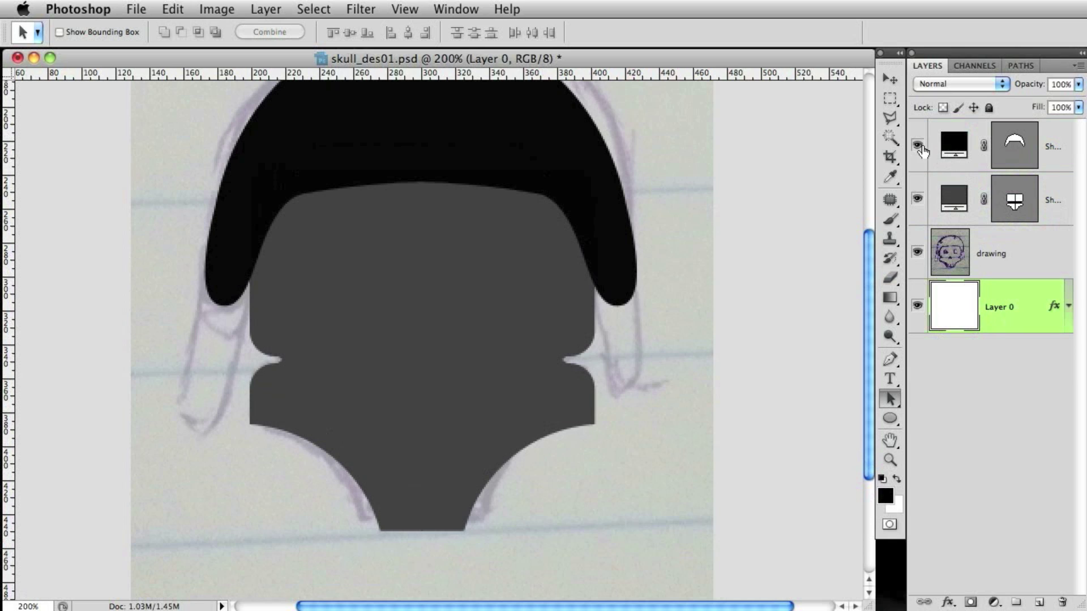
Lower the face layer's opacity to 50% and draw a square shape about 42 px wide beside the jaw.
left_click(1045, 214)
left_click_drag(1028, 88, 980, 90)
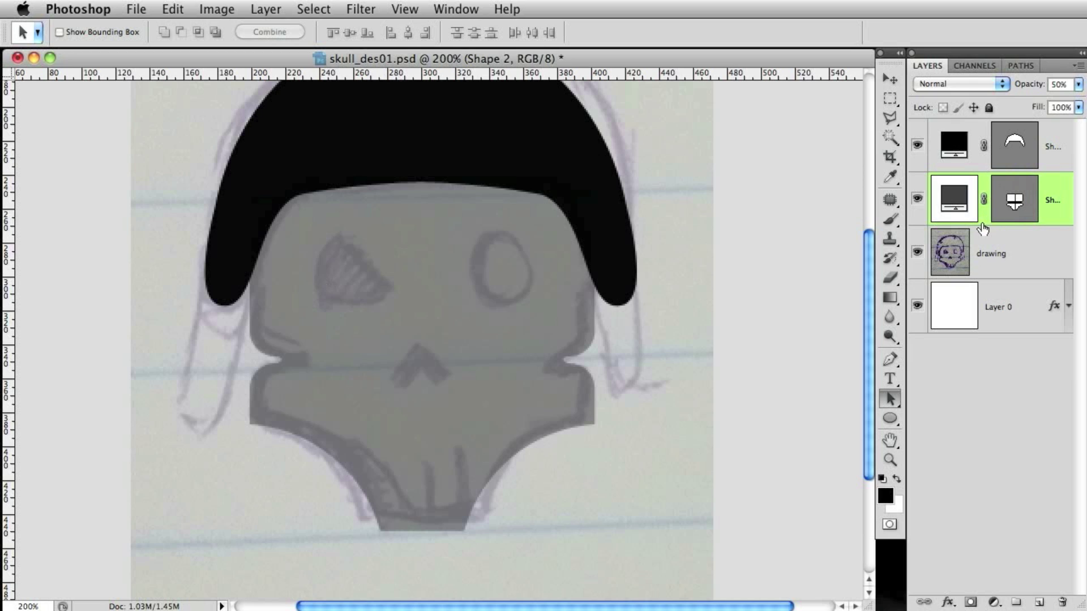
left_click_drag(895, 418, 939, 432)
left_click(939, 416)
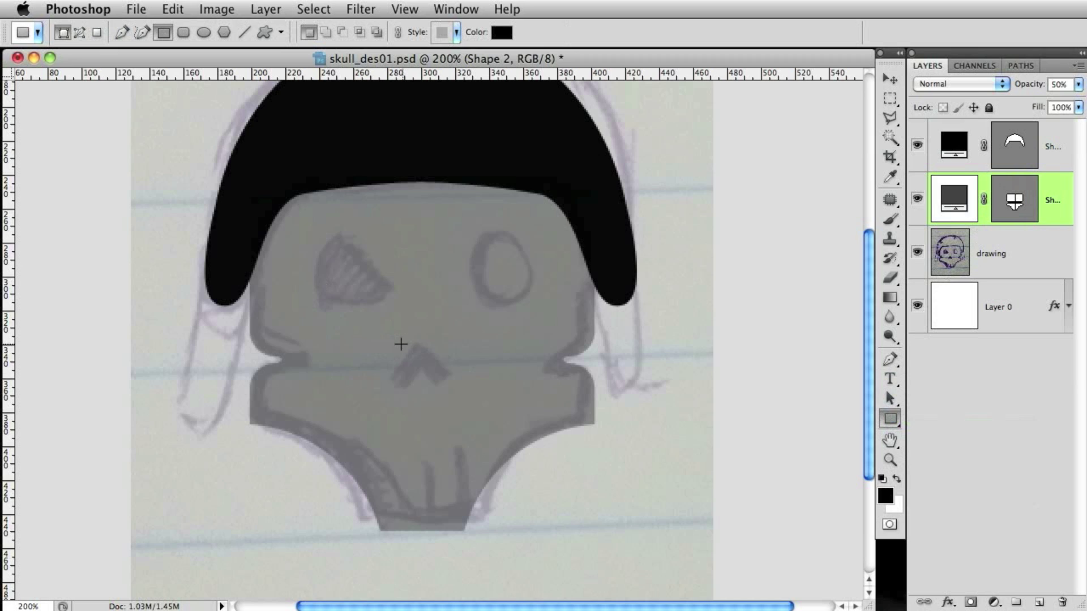
left_click_drag(606, 457, 708, 525)
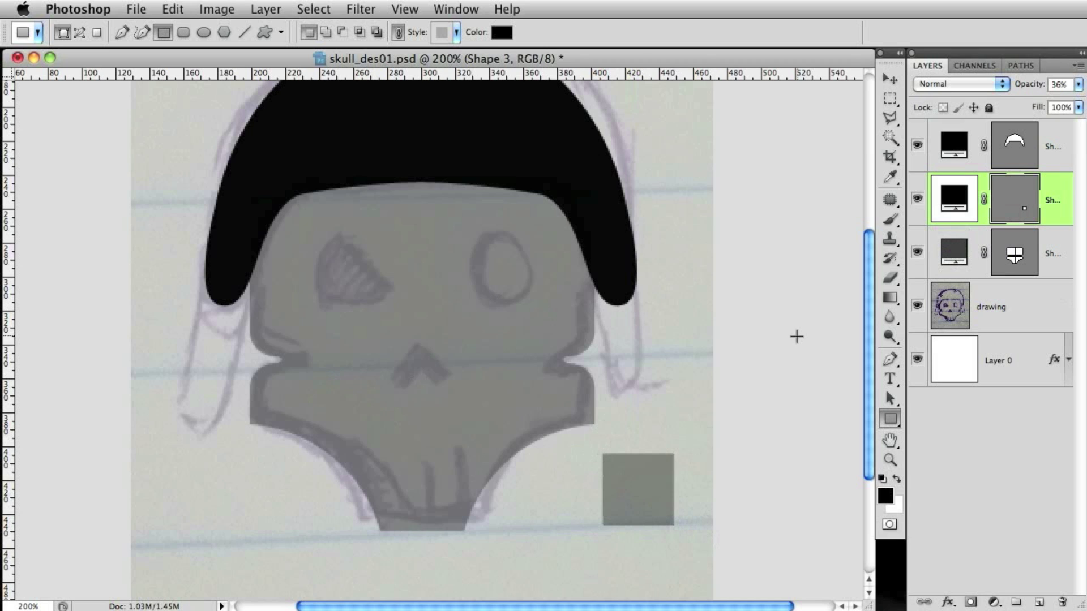
Rotate the square by 45° and delete its lowest anchor point to leave an upward-pointing triangle.
key("ctrl+t")
left_click_drag(691, 425, 729, 480)
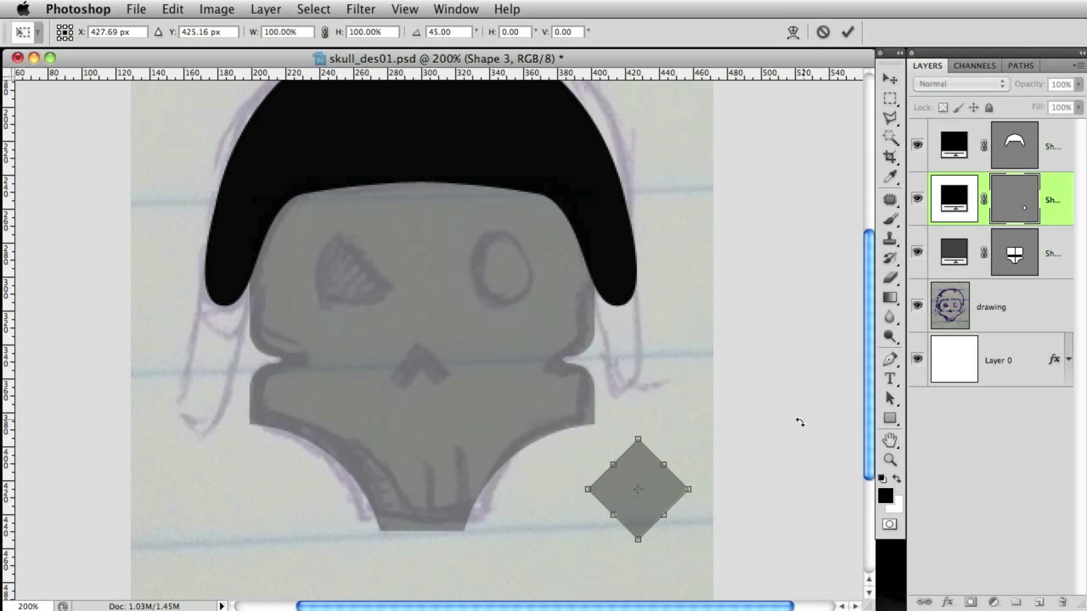
left_click(847, 32)
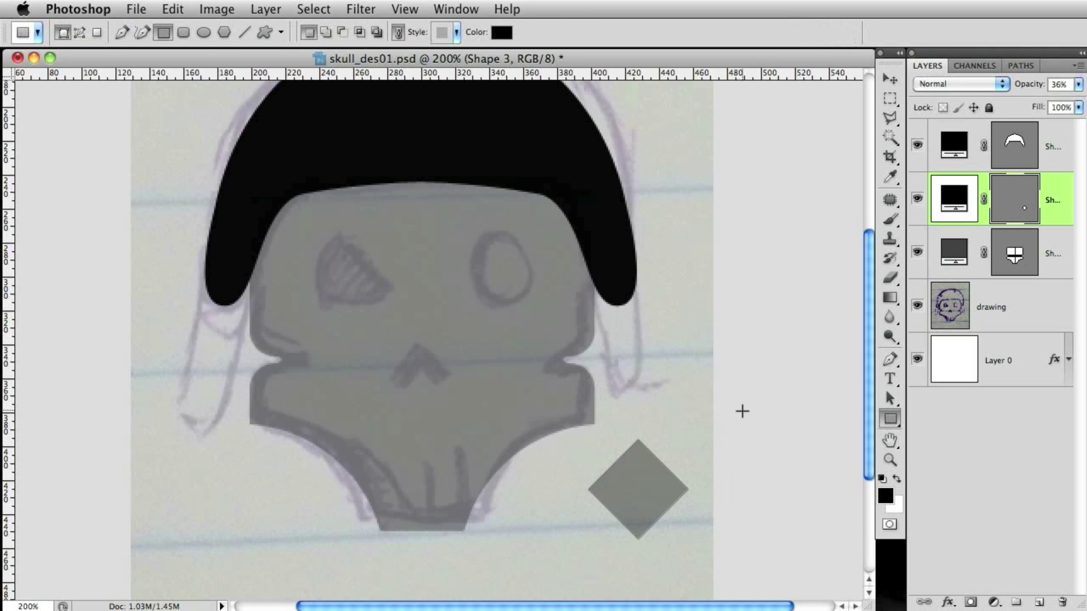
left_click(890, 399)
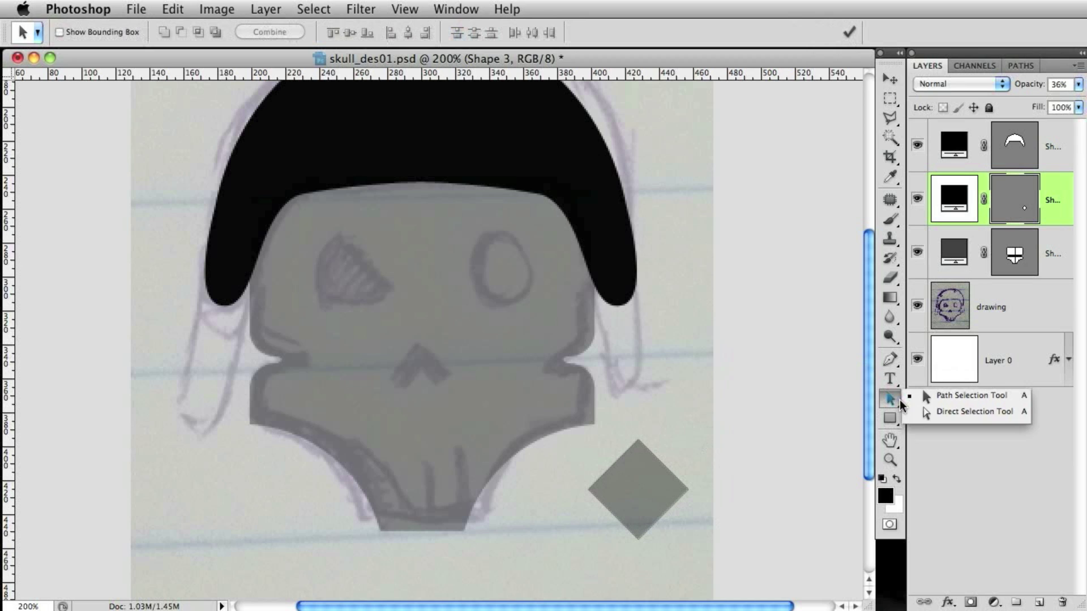
left_click_drag(892, 368, 962, 415)
left_click(638, 541)
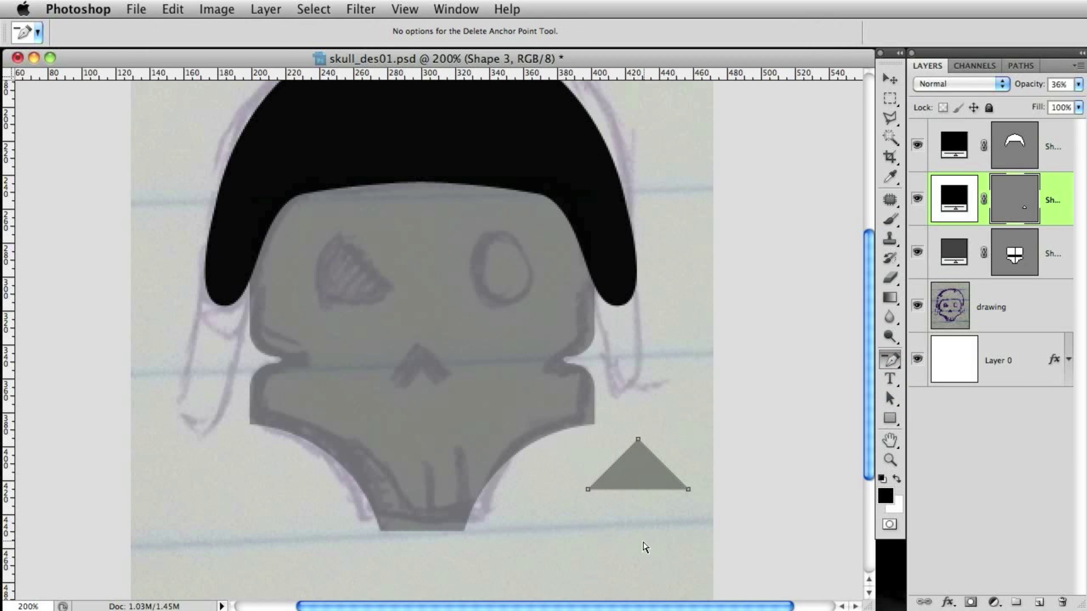
Duplicate the triangle about 15 px lower, subtract the copy from the original and combine both into a chevron.
left_click(888, 400)
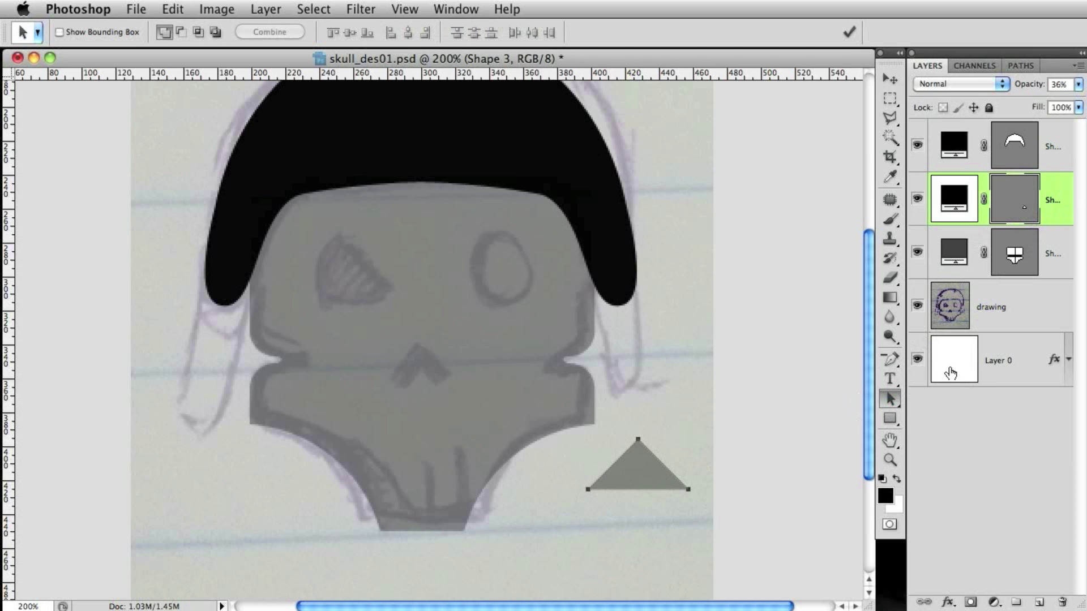
left_click_drag(643, 462, 643, 491)
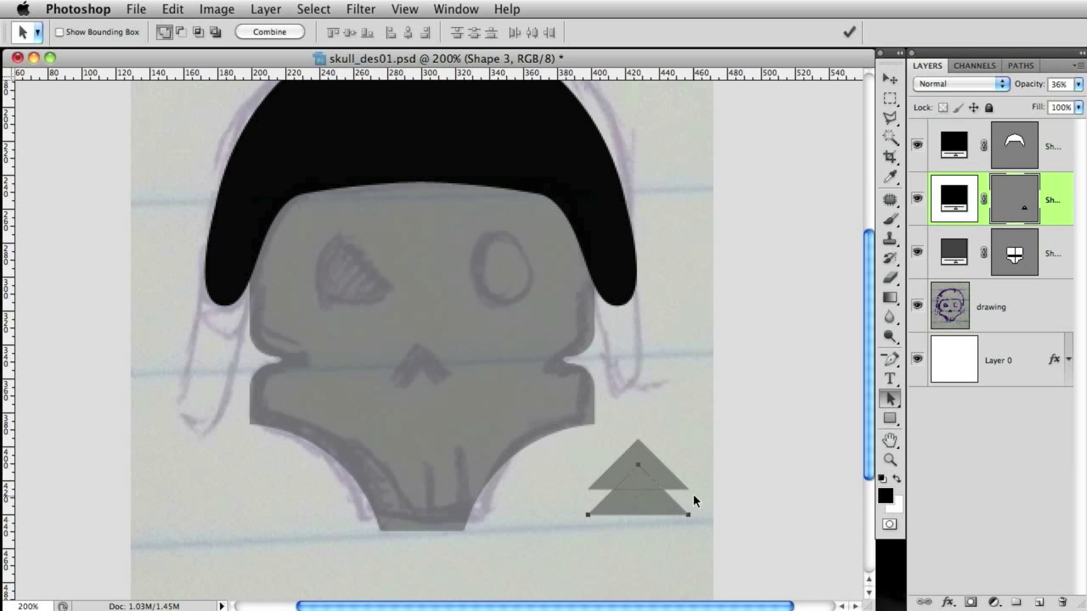
left_click(181, 32)
left_click_drag(772, 539, 609, 445)
left_click(270, 32)
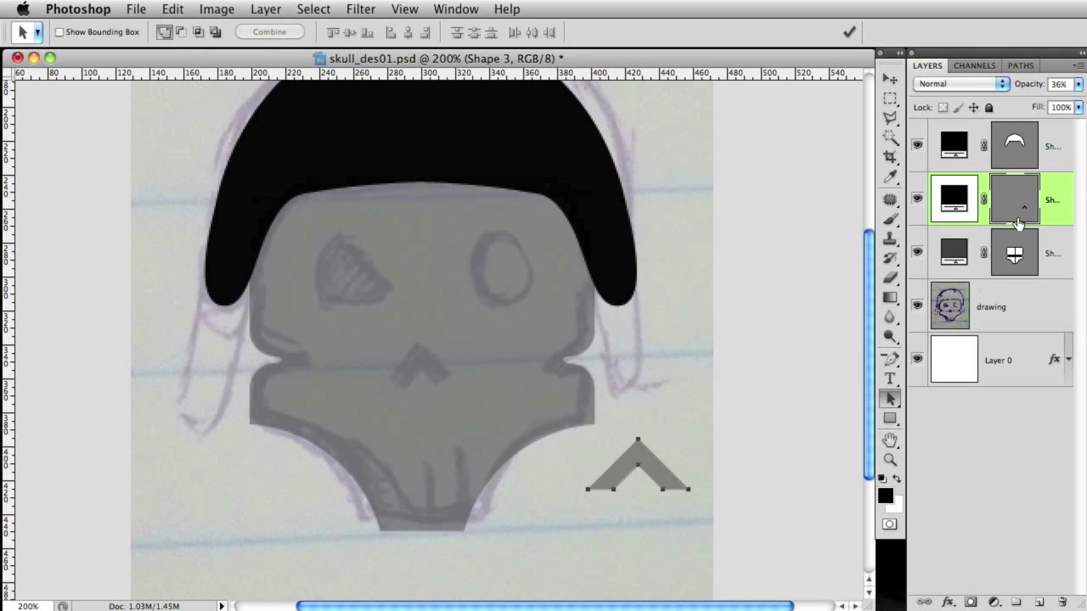
Move the chevron over the sketched nose and scale it to 58.86% width and 82.70% height.
left_click_drag(660, 468, 455, 344)
key("super+t")
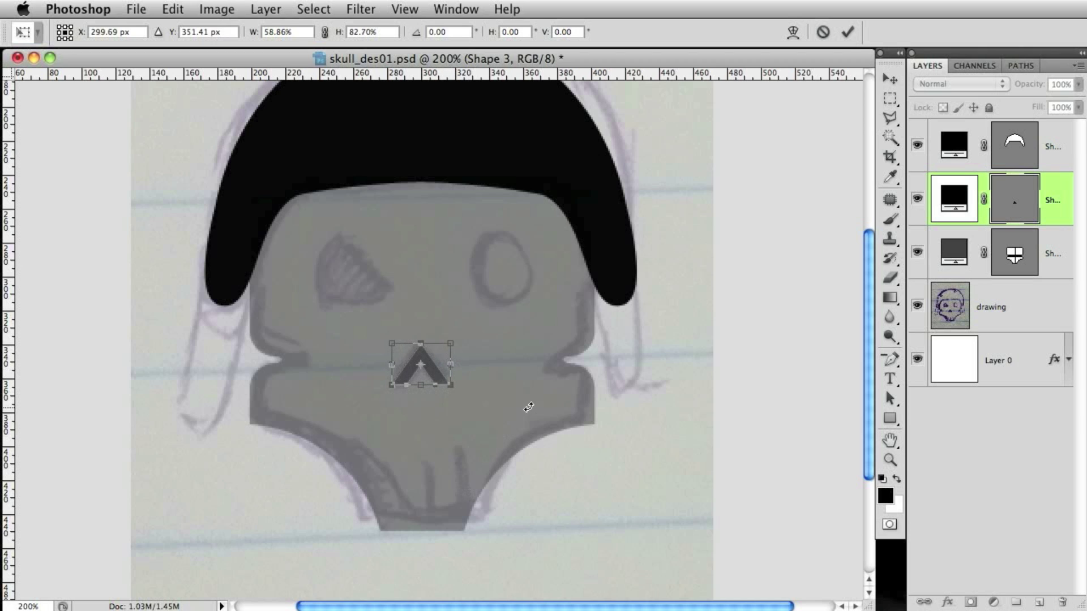
left_click(845, 32)
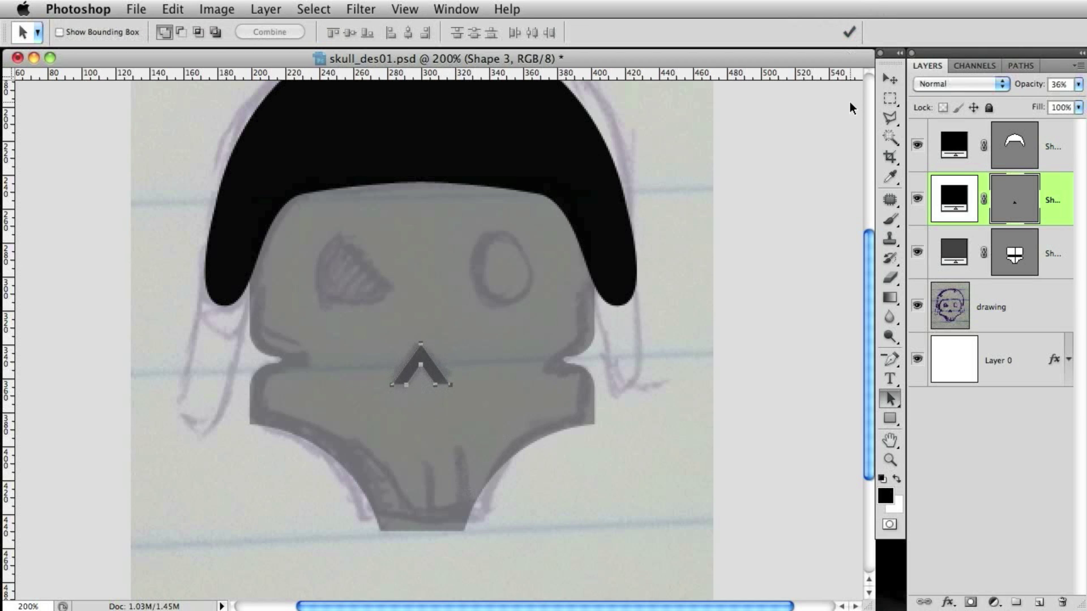
Copy the chevron path into the face layer's vector mask, subtract it as the nose cut-out, and delete the separate nose layer.
left_click(1053, 266)
left_click(1010, 199)
left_click(1014, 257)
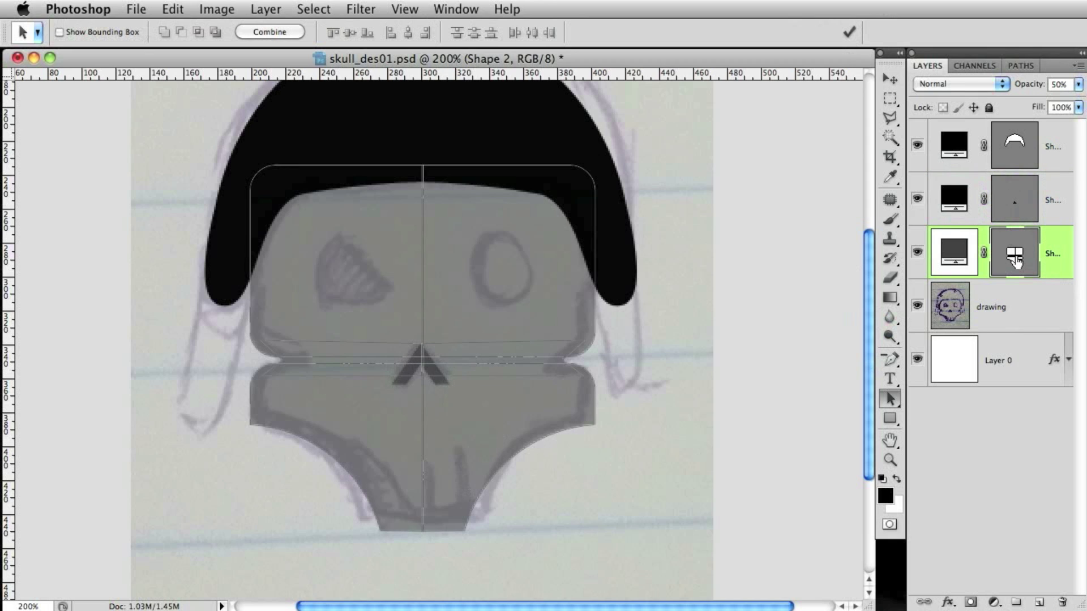
key("ctrl+v")
left_click(917, 198)
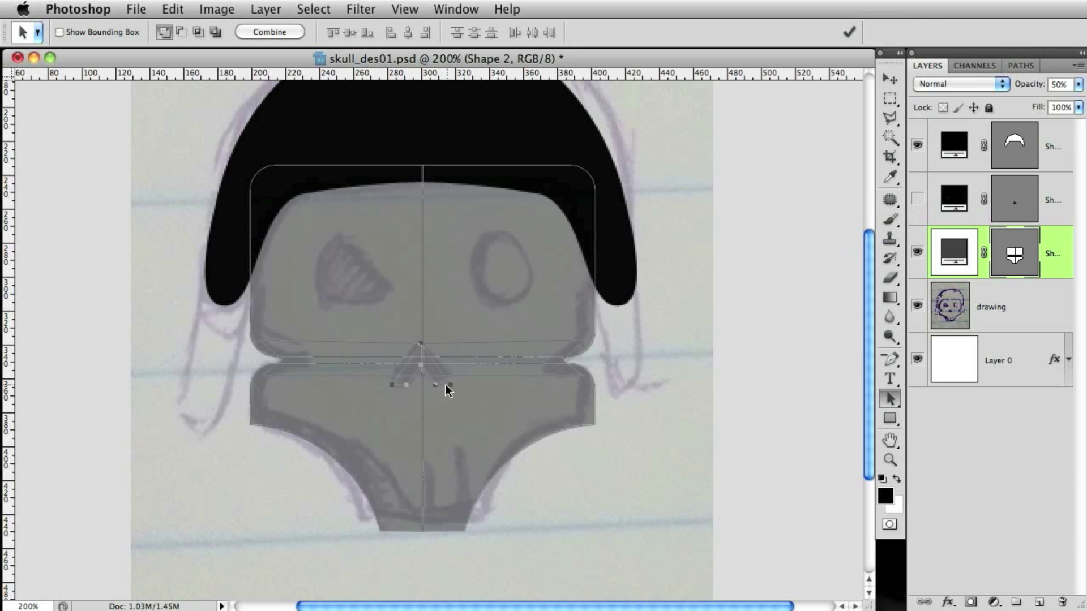
left_click(180, 32)
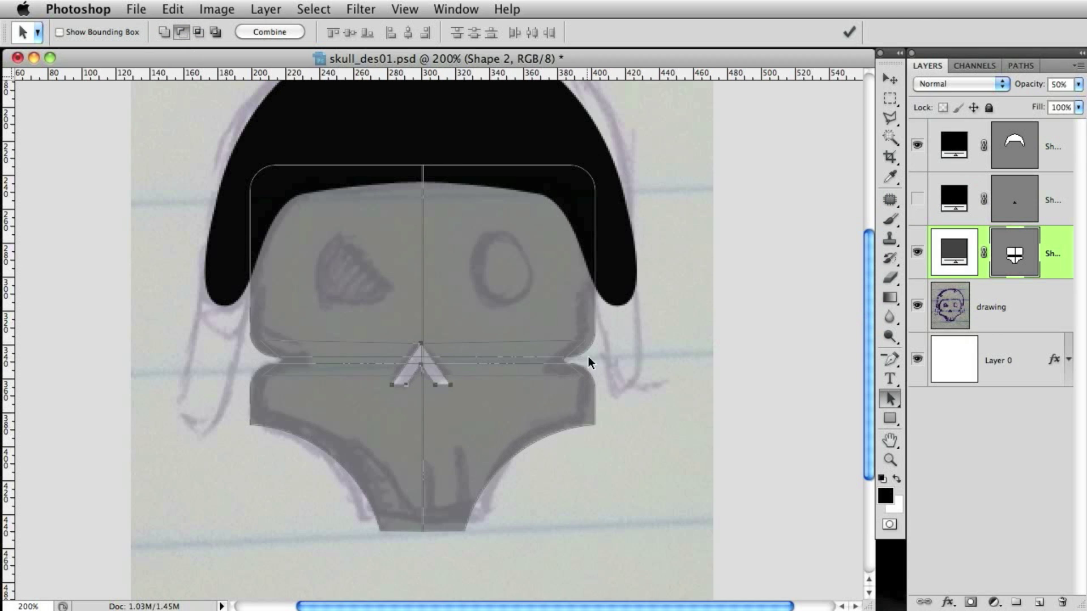
left_click_drag(1053, 218, 1063, 604)
Add a layer above the helmet and draw a circle about 43 px wide over the hatched eye at 36% opacity.
left_click(1051, 165)
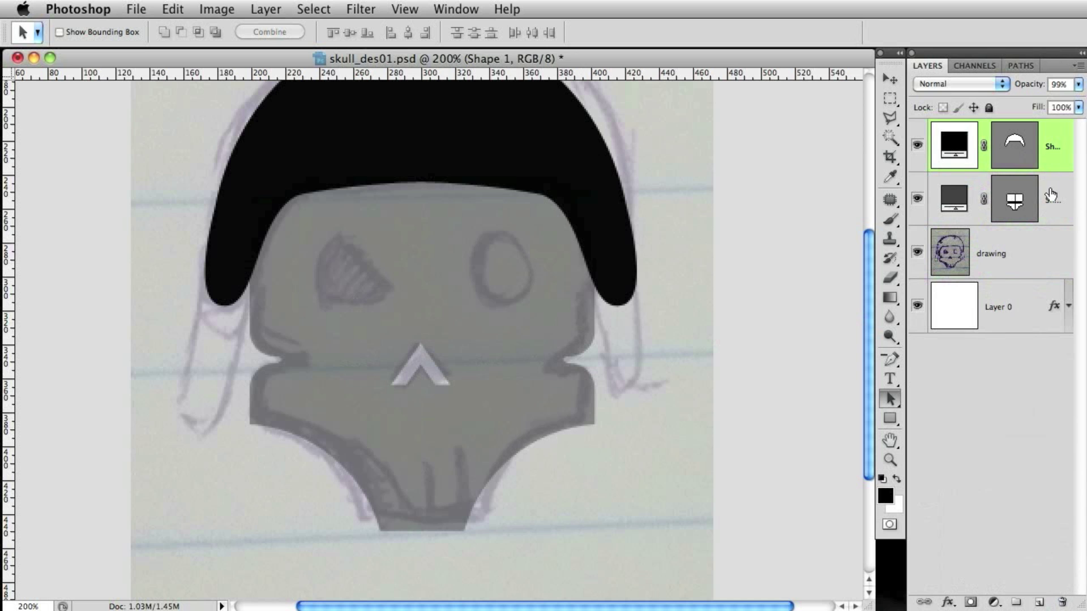
left_click(1040, 601)
key("super+equal")
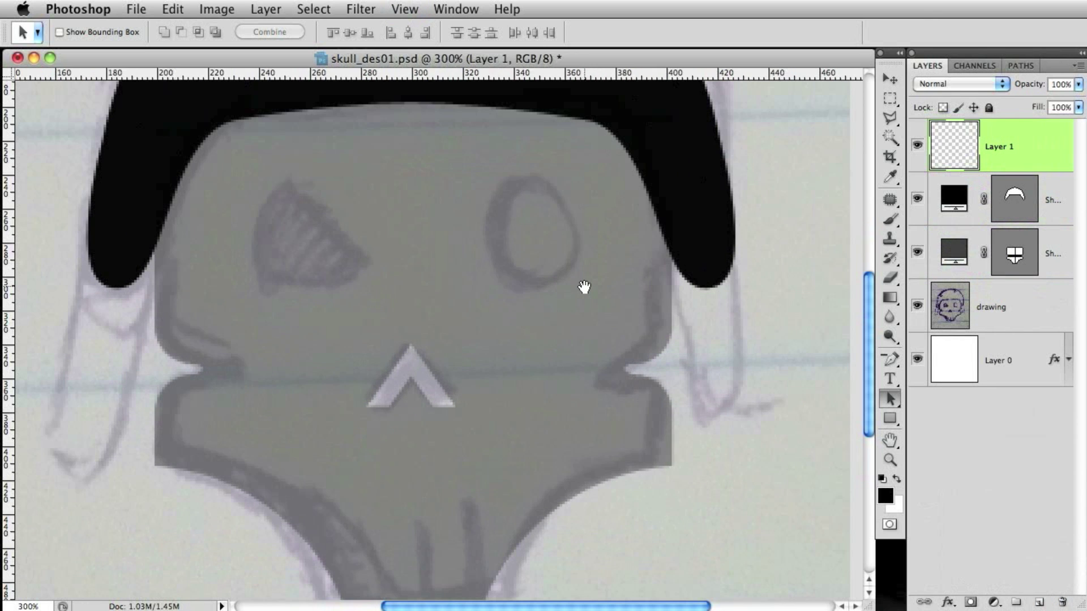
left_click_drag(577, 298, 716, 448)
left_click(890, 419)
left_click(943, 447)
left_click_drag(501, 412, 548, 437)
key("3")
key("6")
Nudge the eye circle slightly to the left to line it up with the sketched eye.
left_click(890, 80)
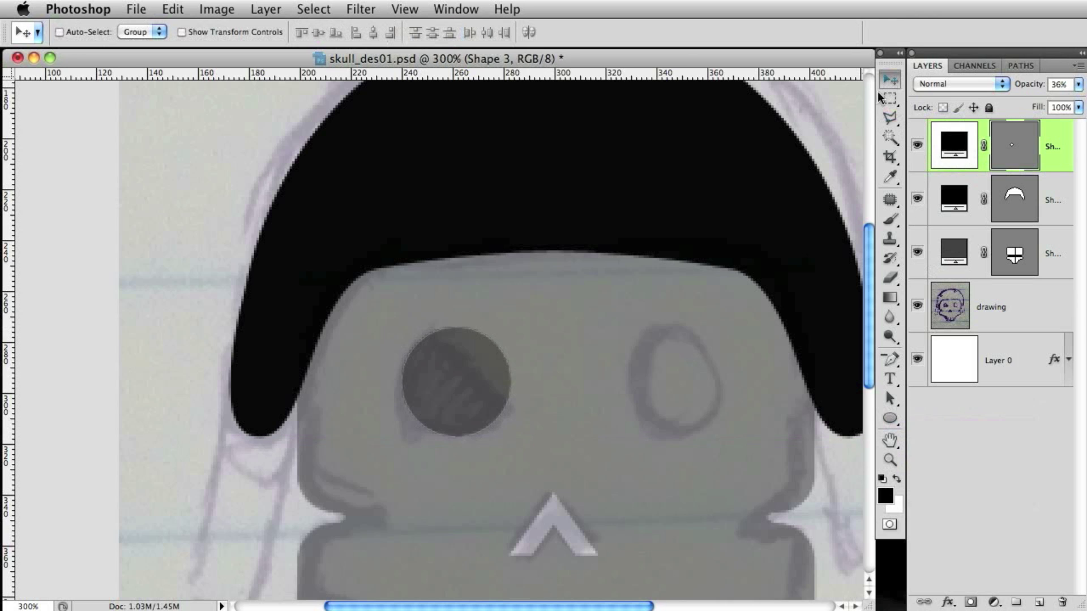
key("Left")
key("Left")
key("Left")
key("Left")
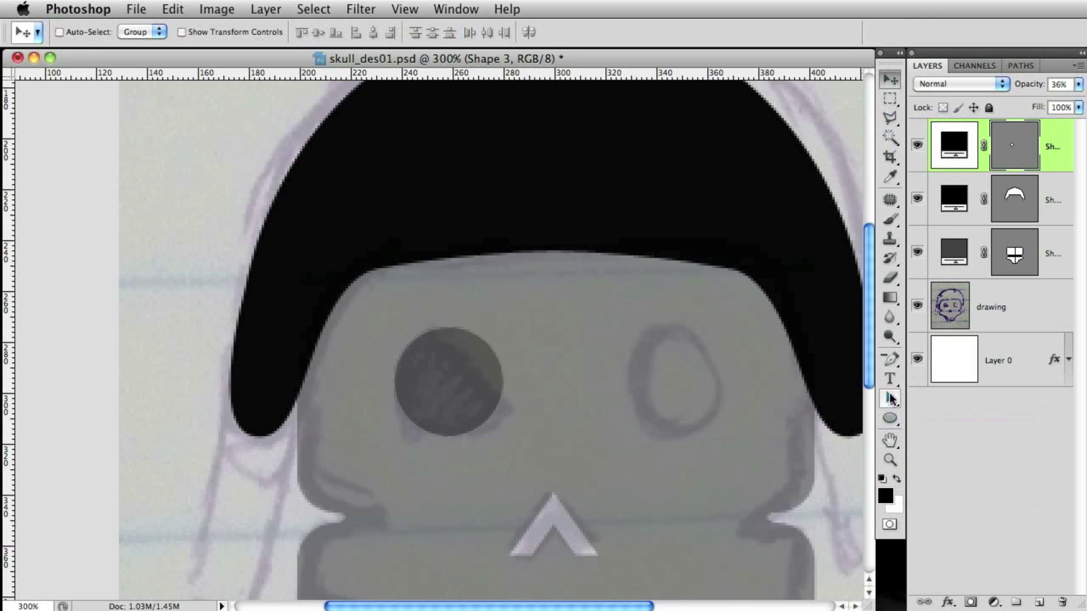
Pull the eye circle's inner anchor point down to the sketched corner, adjust the handles into a teardrop, and deselect the shape.
left_click(890, 360)
left_click(890, 398)
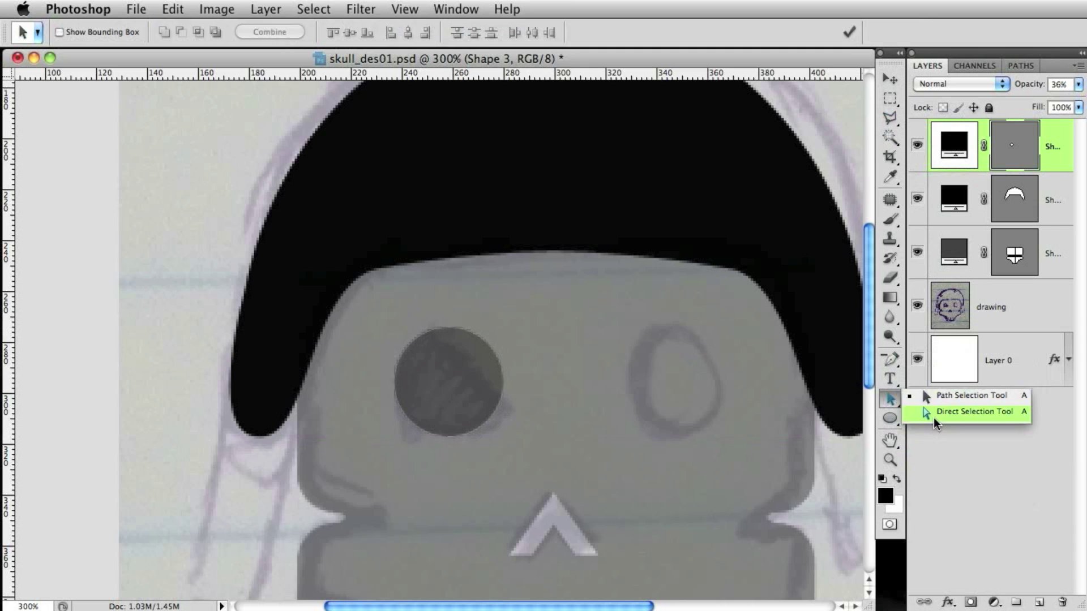
left_click(957, 413)
left_click(505, 402)
mouse_move(507, 409)
left_mouse_down()
mouse_move(502, 393)
mouse_move(515, 424)
mouse_move(524, 420)
mouse_move(518, 392)
mouse_move(509, 402)
left_mouse_up()
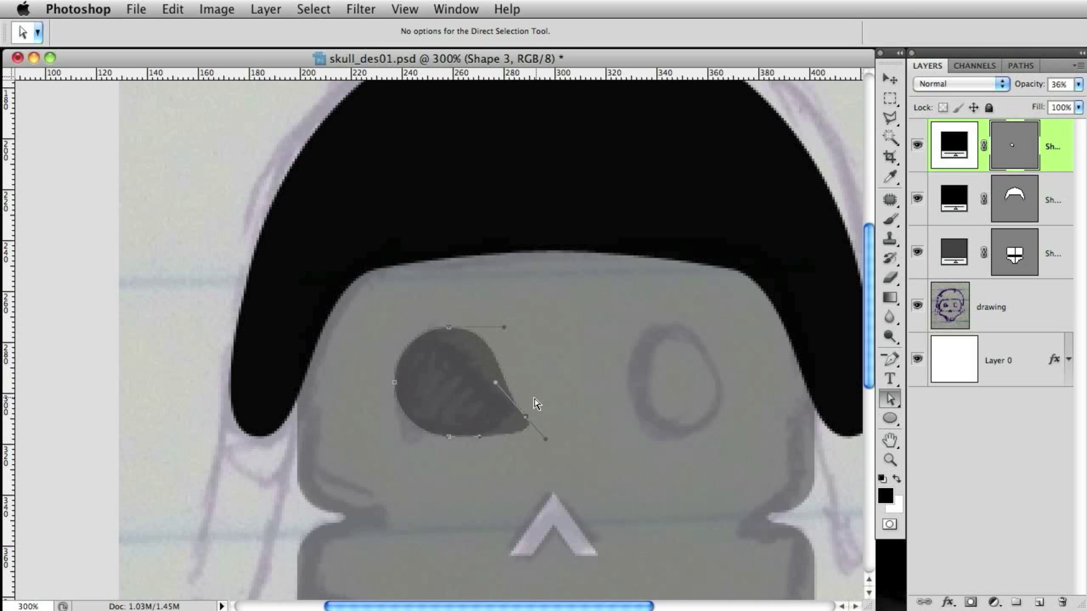
left_click_drag(508, 401, 511, 399)
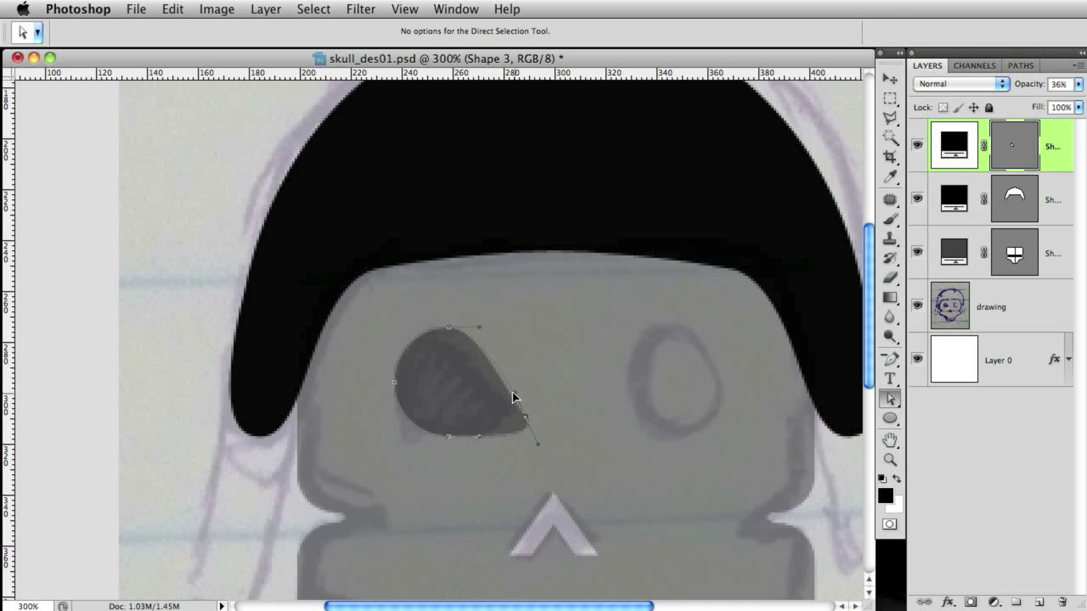
left_click(1028, 297)
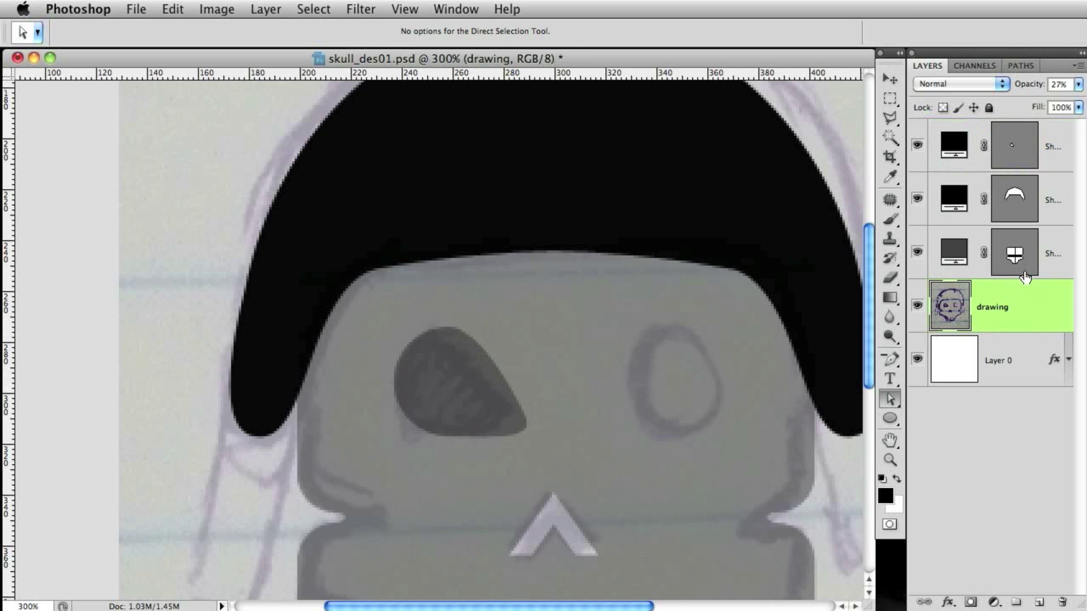
Convert the teardrop eye's lower inner anchor into a sharp corner and reposition it on the eye's lower edge.
scroll(560, 448, "down", 3)
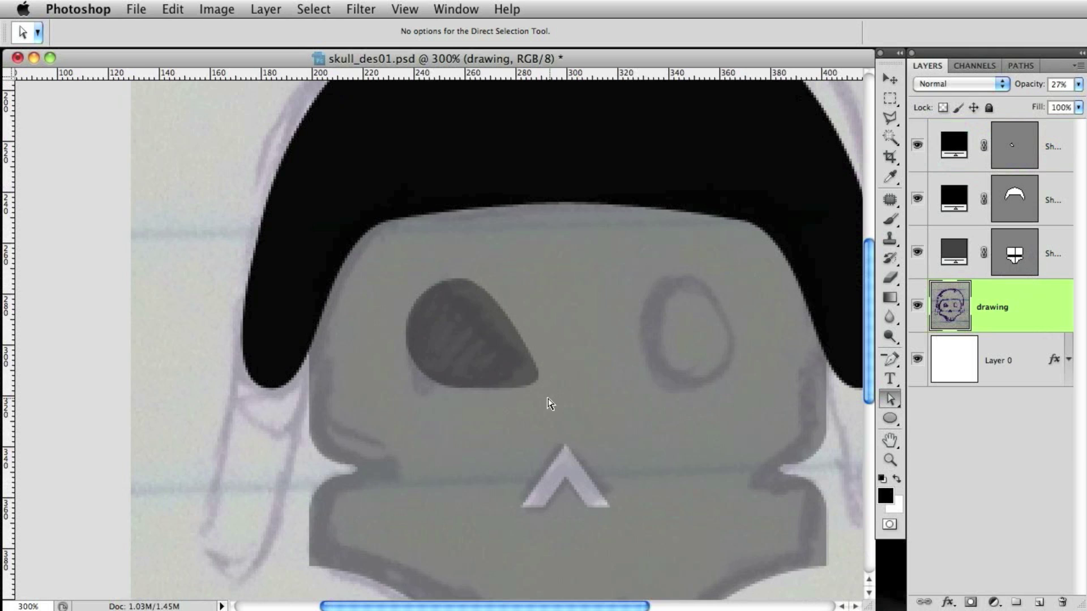
left_click_drag(890, 360, 951, 408)
key("alt+period")
mouse_move(538, 384)
left_mouse_down()
mouse_move(536, 393)
mouse_move(536, 372)
left_mouse_up()
left_click(537, 369)
left_click(889, 399)
left_click_drag(536, 375, 535, 379)
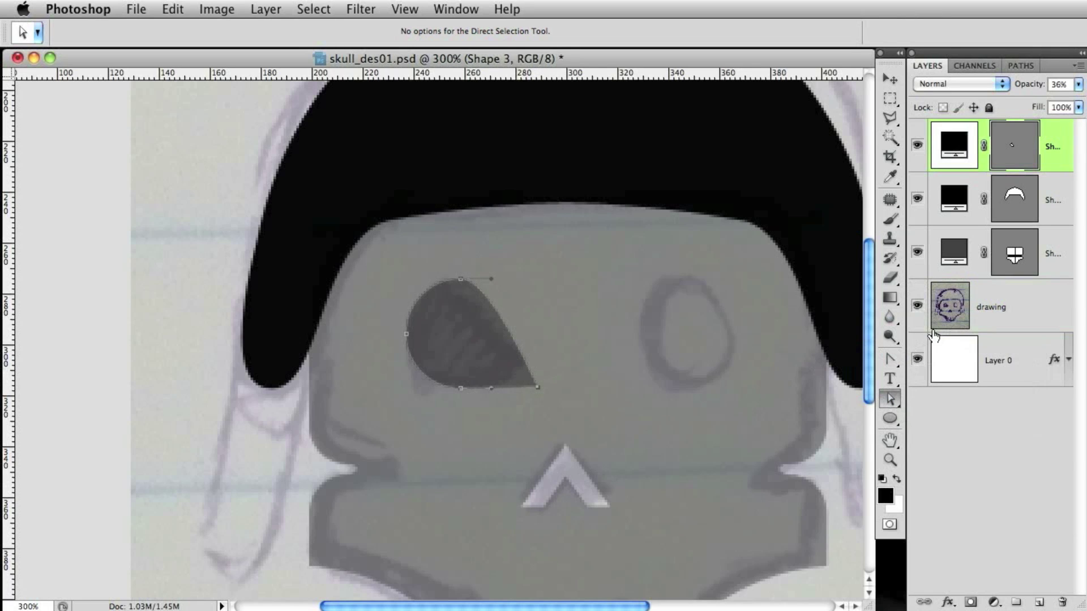
Move the teardrop eye shape slightly outward over the hatched eye sketch.
left_click(1005, 306)
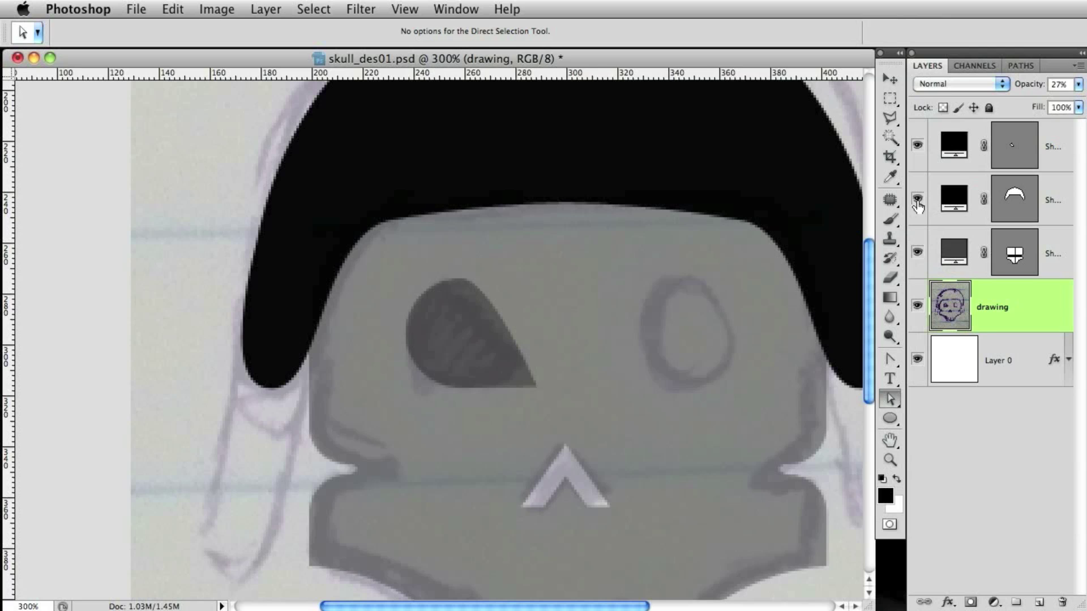
left_click(890, 80)
left_click(1053, 148)
left_click(917, 145)
left_click(917, 145)
mouse_move(505, 352)
left_mouse_down()
mouse_move(482, 351)
mouse_move(492, 352)
left_mouse_up()
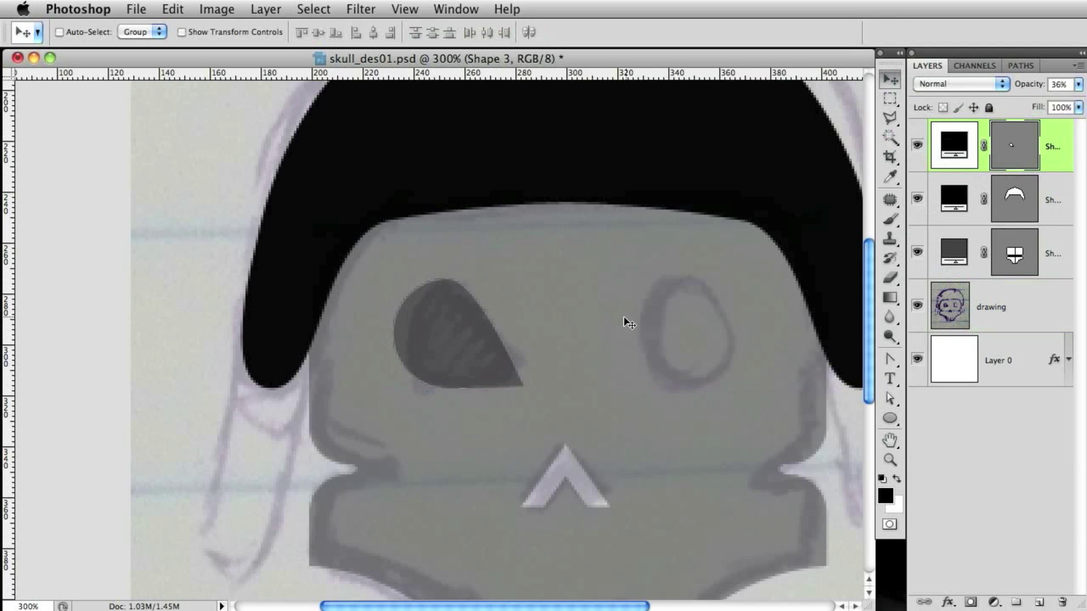
Copy the teardrop path, hide its layer, and paste the path into the face shape as a subtracted eye cut-out.
left_click(890, 399)
left_click(1050, 218)
left_click(1014, 151)
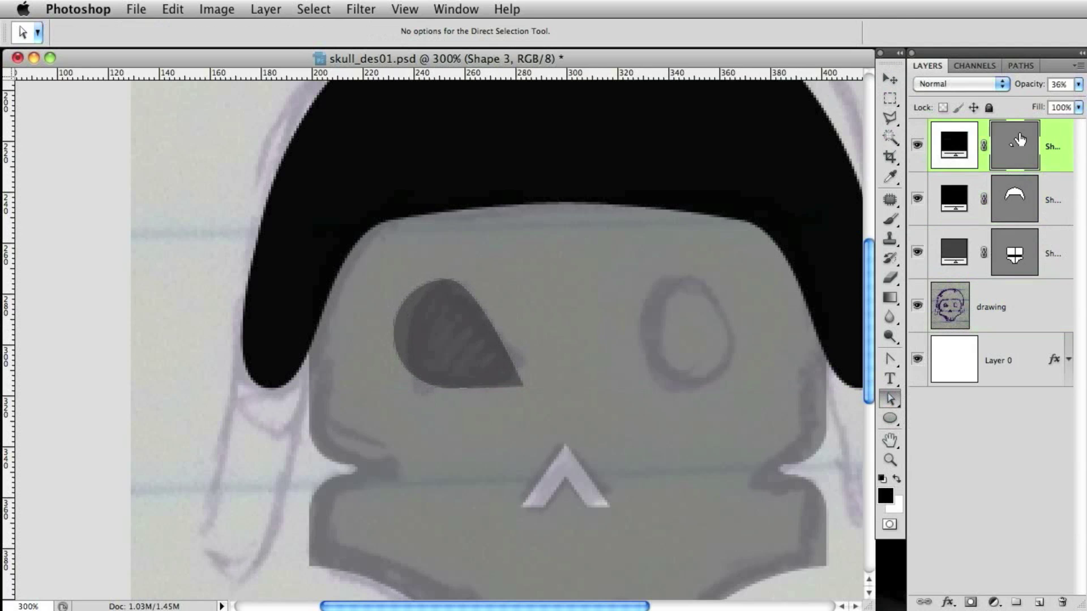
left_click(917, 145)
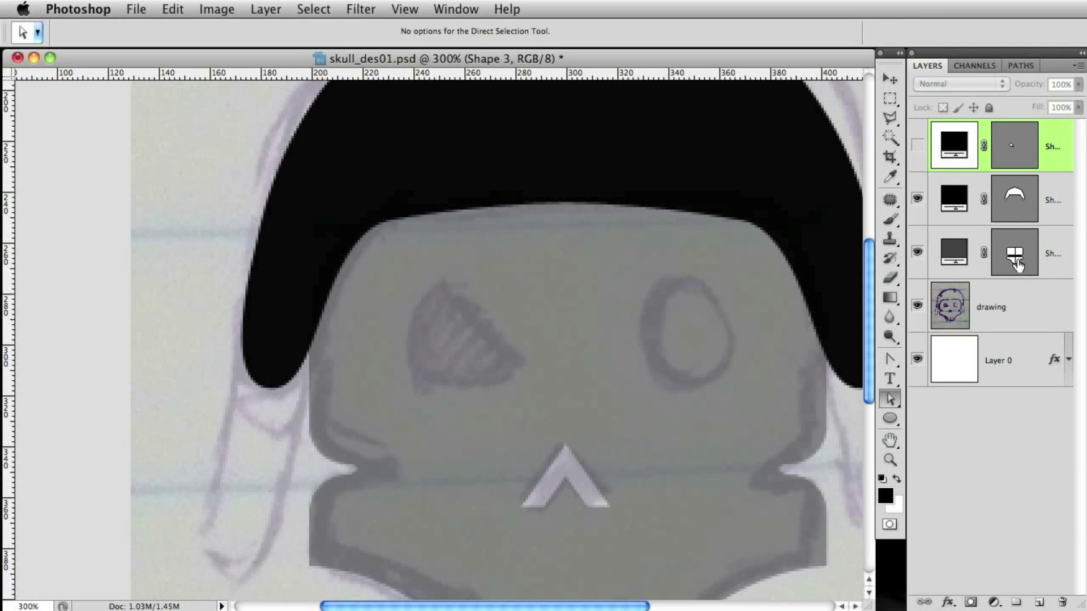
left_click(1009, 258)
key("super+v")
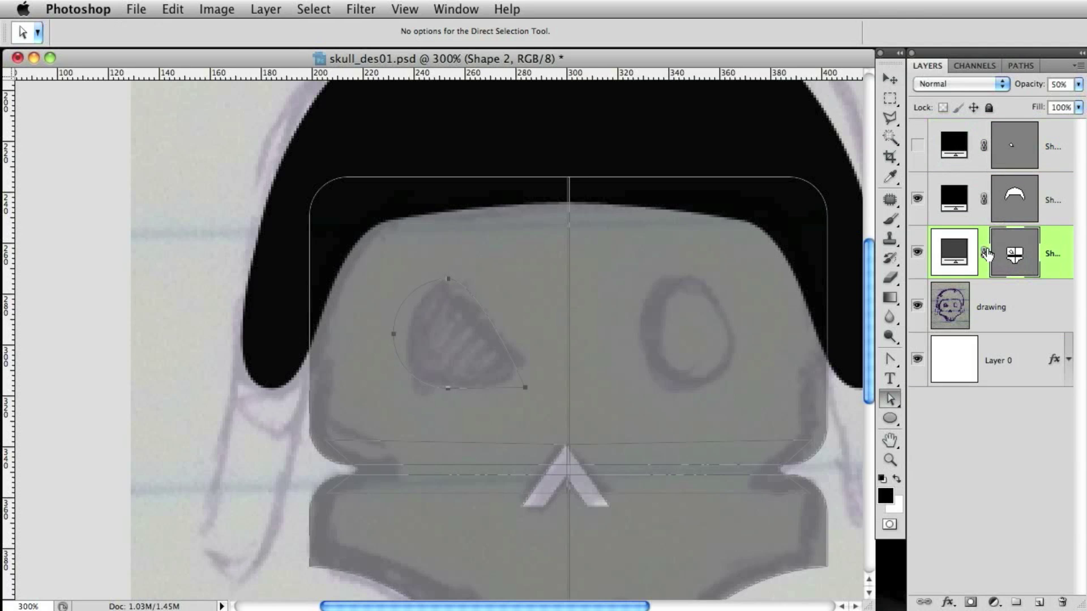
left_click_drag(889, 399, 962, 395)
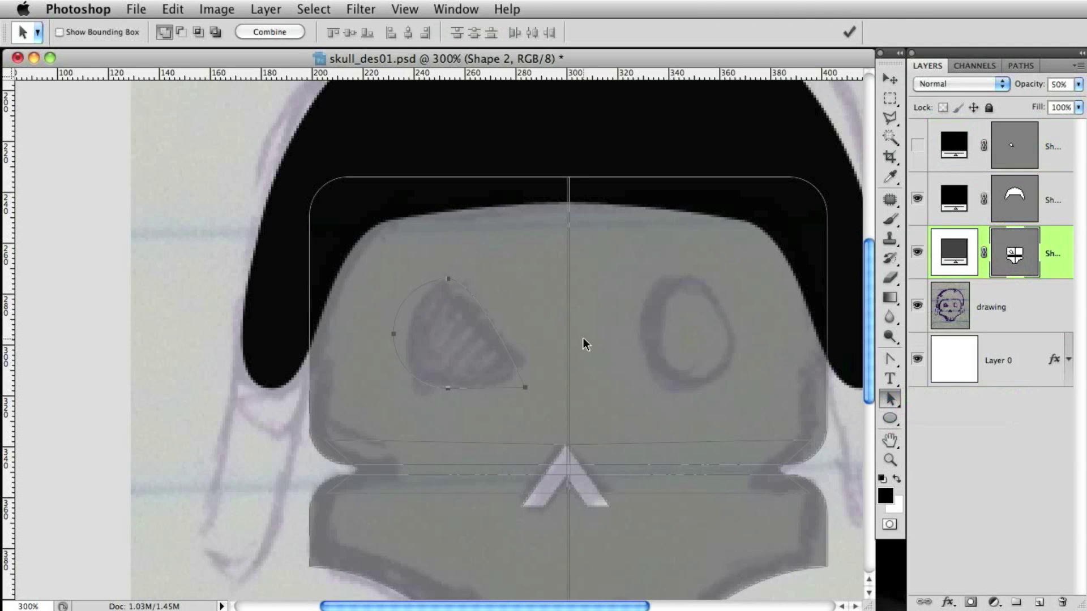
left_click(181, 31)
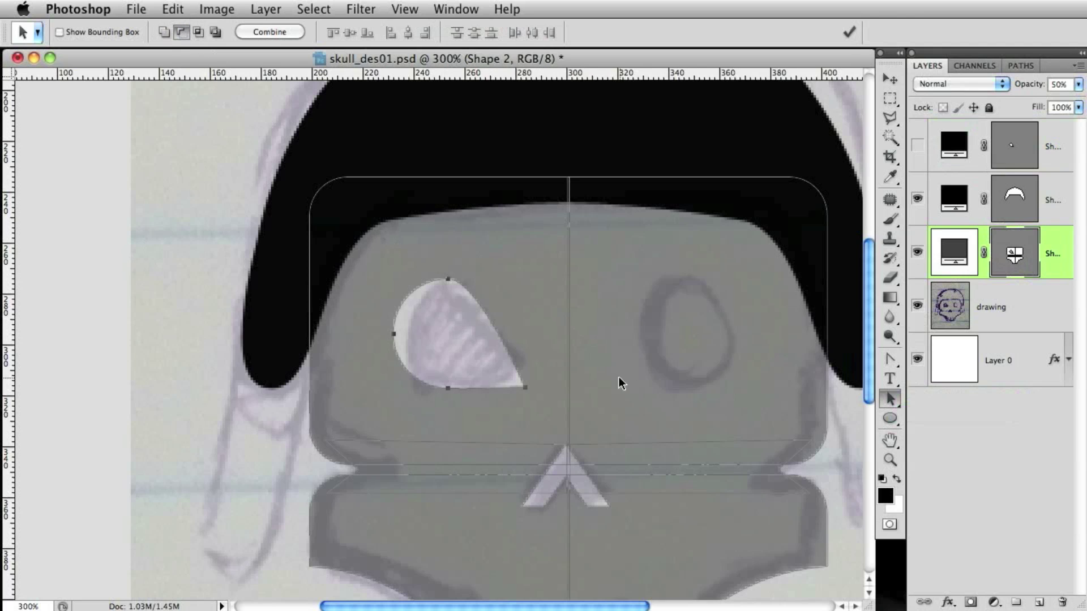
Duplicate the eye cut-out onto the other side of the face and flip the copy horizontally.
left_click_drag(461, 343, 664, 325)
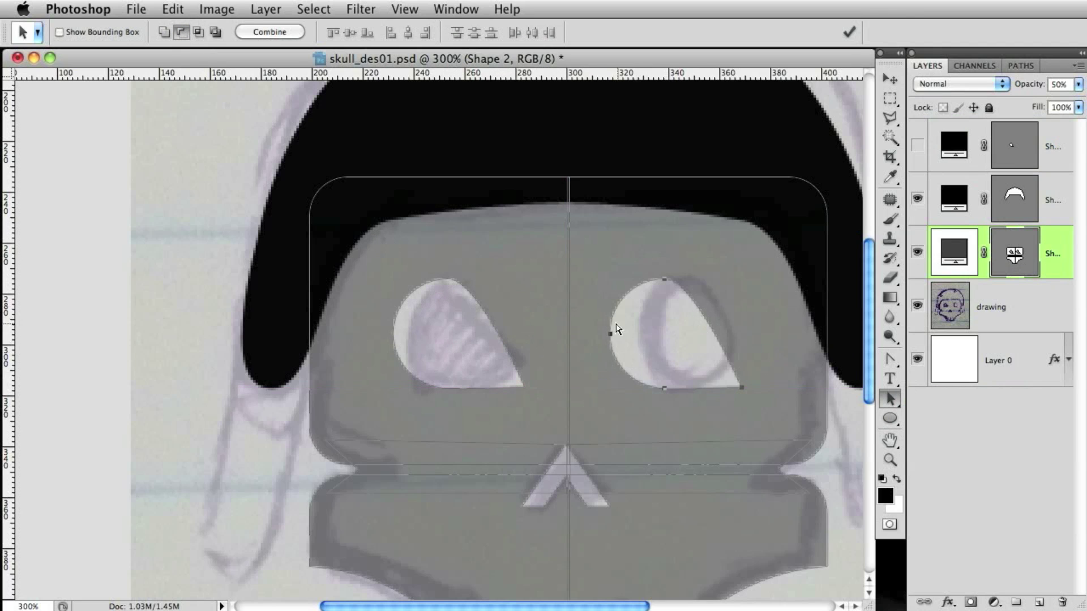
key("ctrl+t")
right_click(652, 315)
left_click(695, 533)
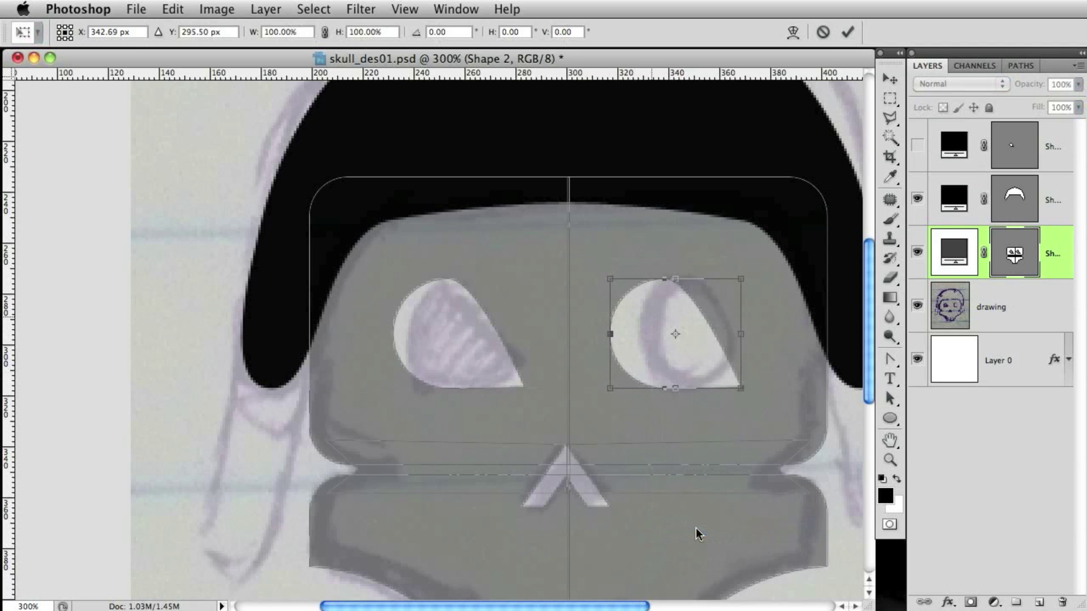
left_click(848, 32)
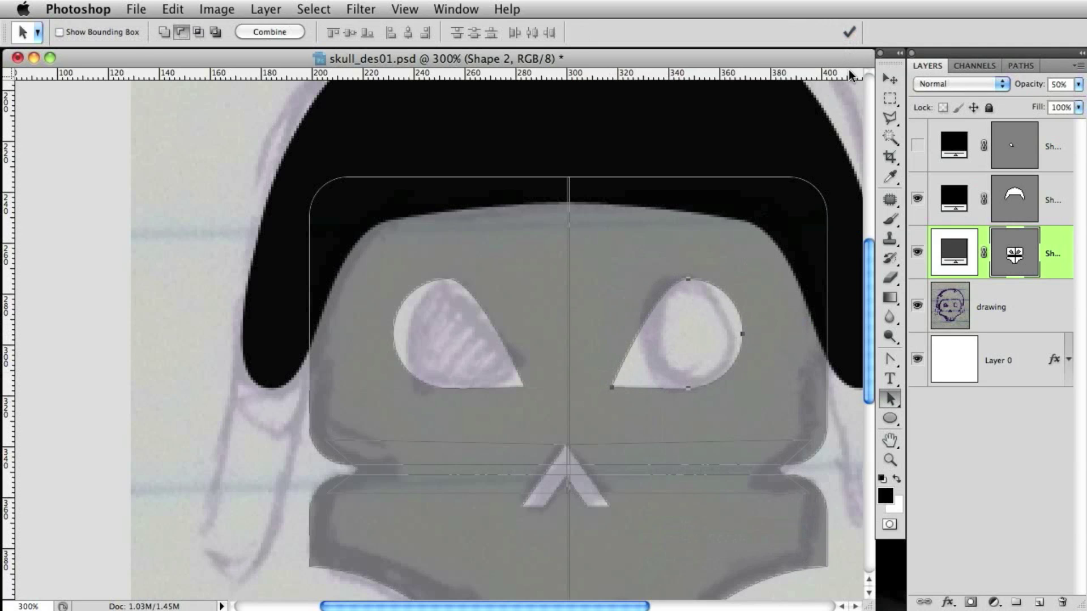
Delete the hidden layer holding the original teardrop eye shape.
left_click(1015, 170)
key("ctrl+h")
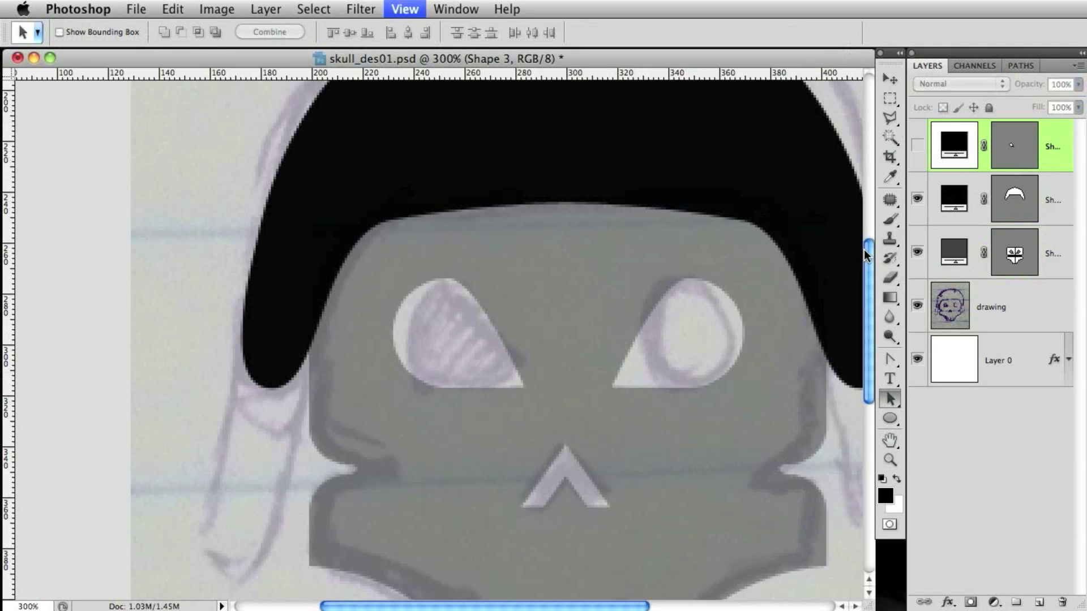
key("ctrl+minus")
key("ctrl+minus")
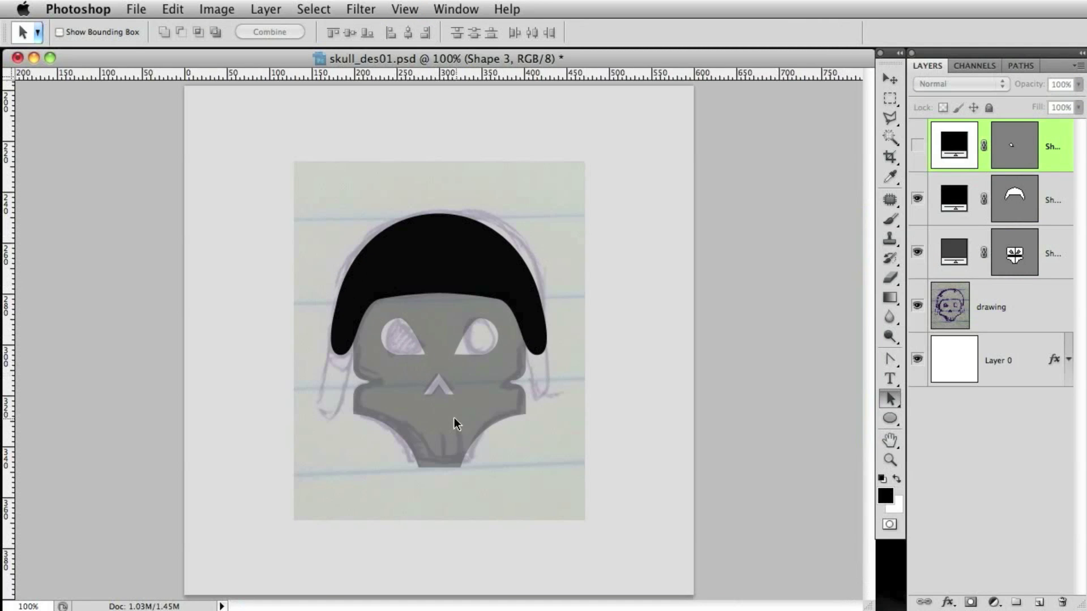
key("ctrl+plus")
key("ctrl+plus")
scroll(470, 262, "down", 10)
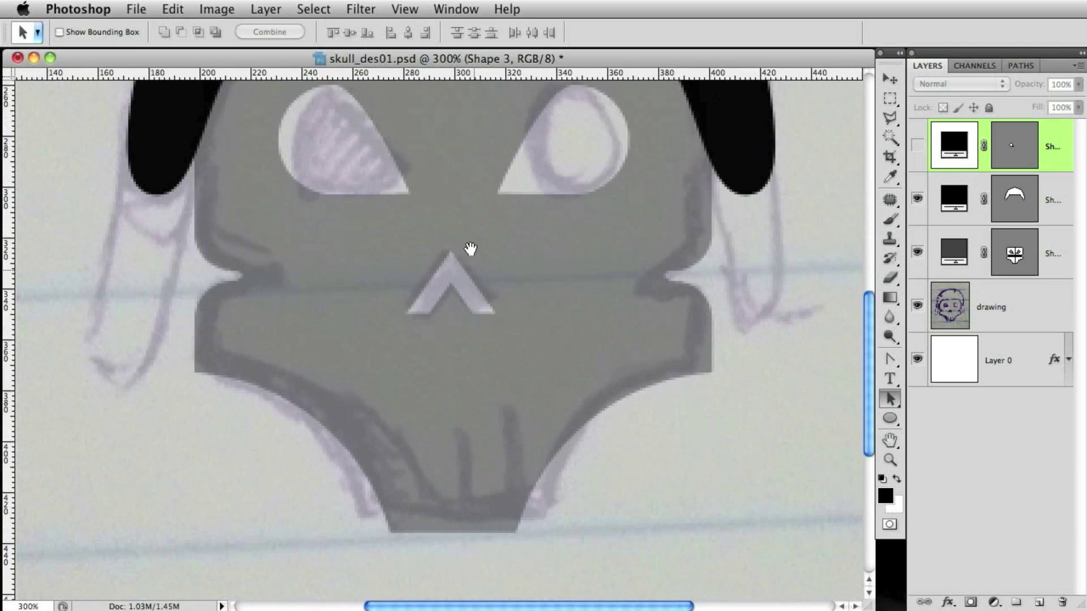
left_click(1014, 254)
left_click_drag(1013, 146, 1060, 603)
Draw a narrow vertical rectangle about 5 px wide and 70 px tall over the chin, extending below its lower edge.
left_click(1005, 209)
left_click(1013, 204)
scroll(480, 439, "up", 1)
left_click_drag(888, 399, 922, 387)
left_click_drag(890, 419, 943, 413)
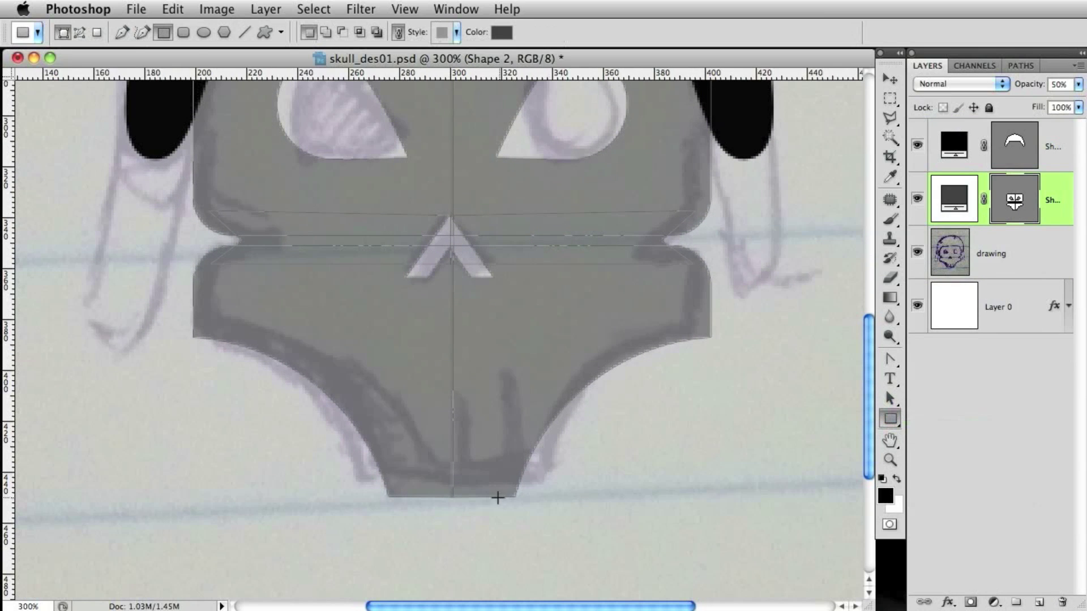
left_click_drag(485, 532, 474, 357)
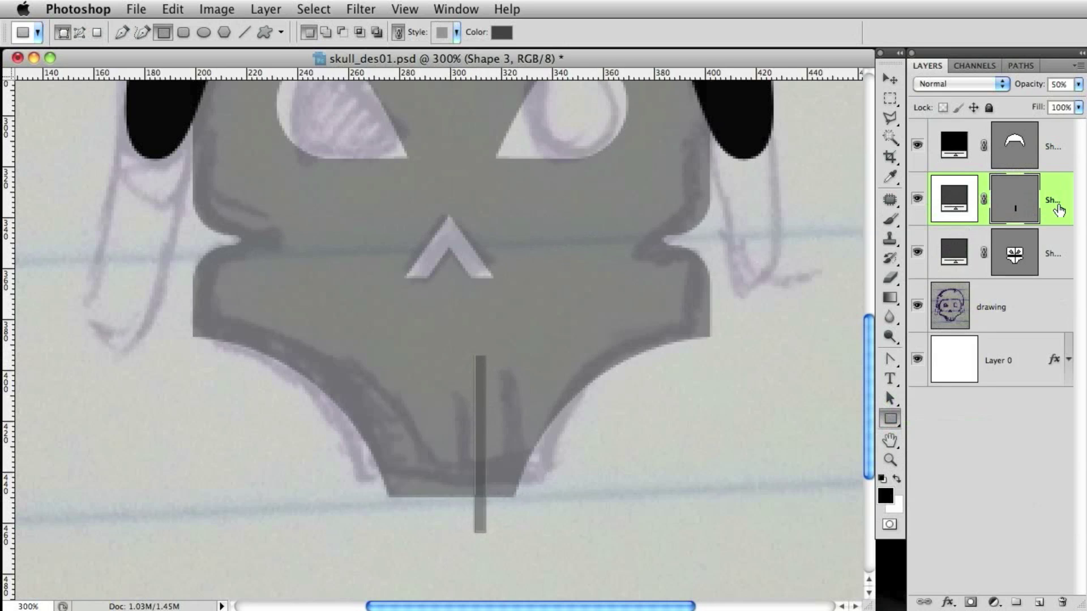
Transfer the narrow rectangle's path into the face shape and delete its separate layer.
left_click(1056, 257)
left_click(1016, 210)
left_click_drag(1060, 227, 1062, 601)
left_click(1006, 212)
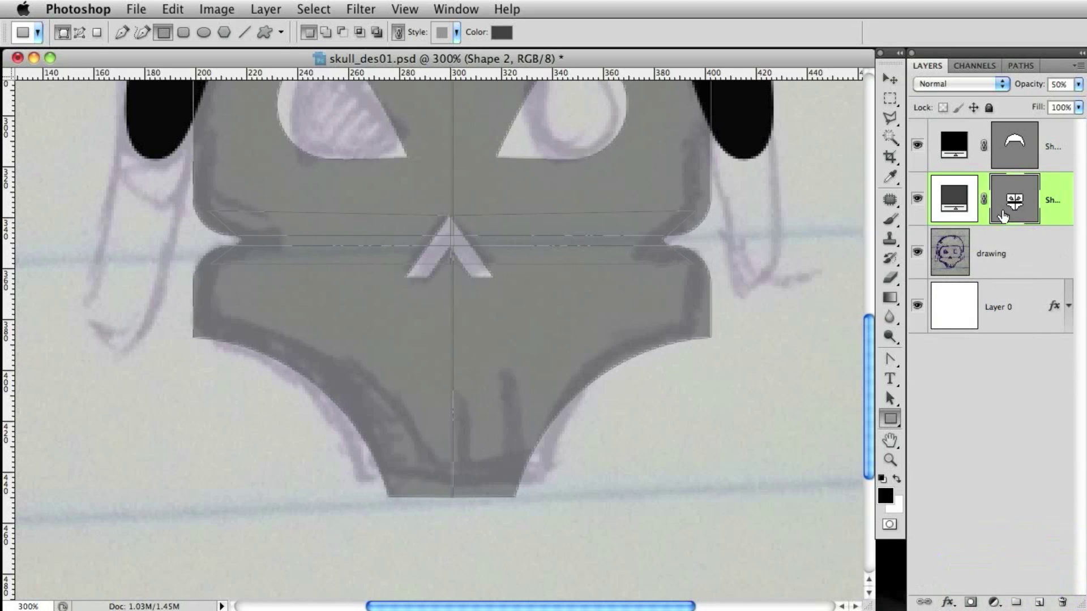
key("ctrl+v")
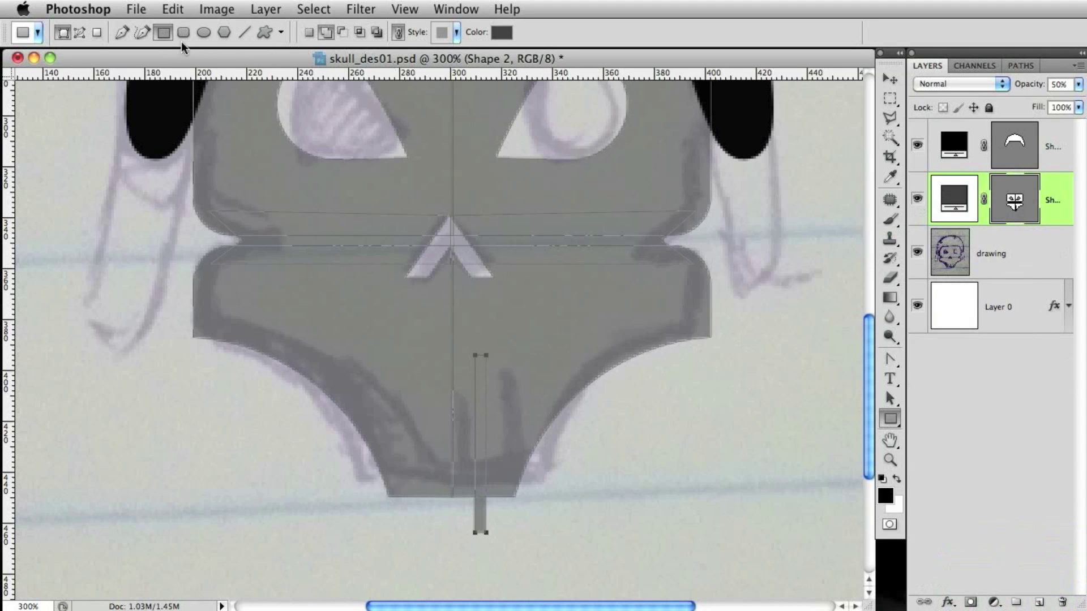
Subtract the rectangle from the face, duplicate it into three evenly spaced tooth slots centred on the chin, and deselect the path.
left_click(342, 31)
left_click(890, 399)
left_click_drag(483, 517, 403, 521)
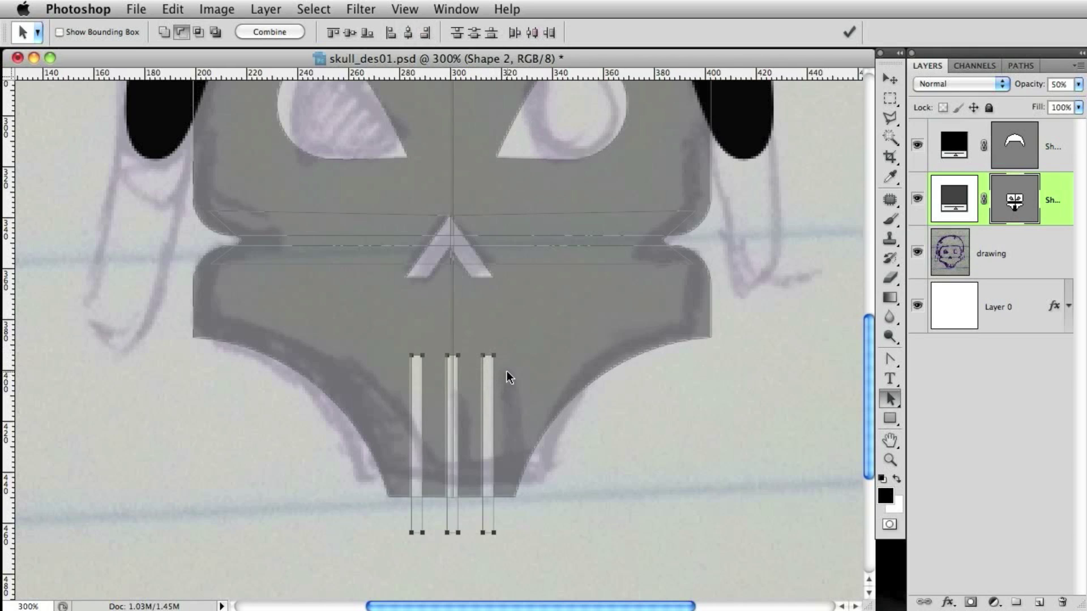
left_click(1022, 265)
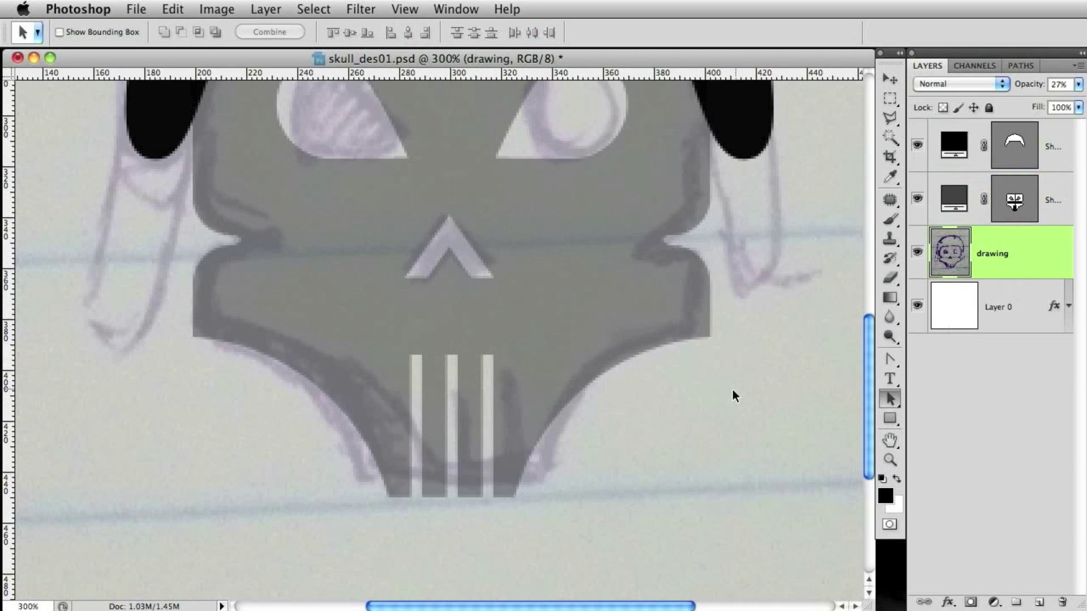
Select the three tooth slots together and shorten them from their upper end to 80.75% height.
left_click(444, 436)
left_click(935, 308)
left_click(515, 395)
left_click(488, 394)
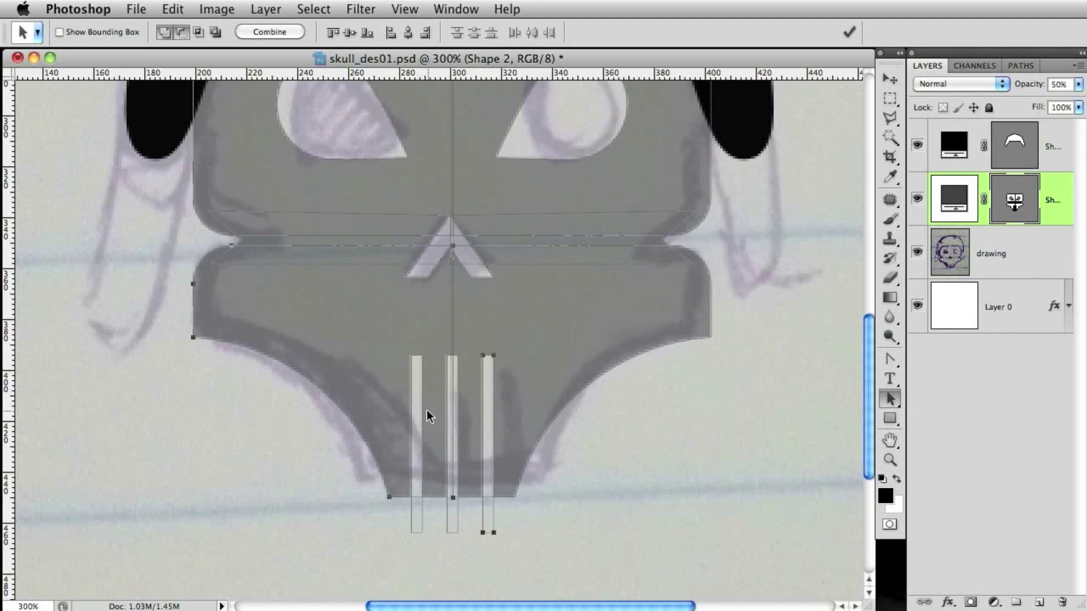
left_click_drag(557, 560, 398, 525)
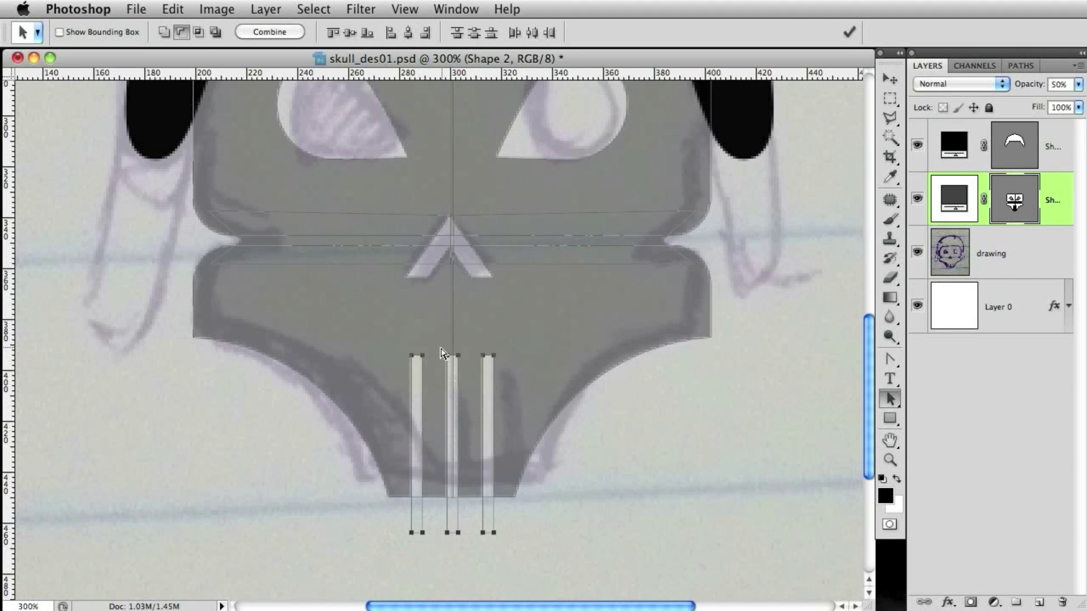
key("ctrl+t")
left_click_drag(452, 356, 452, 390)
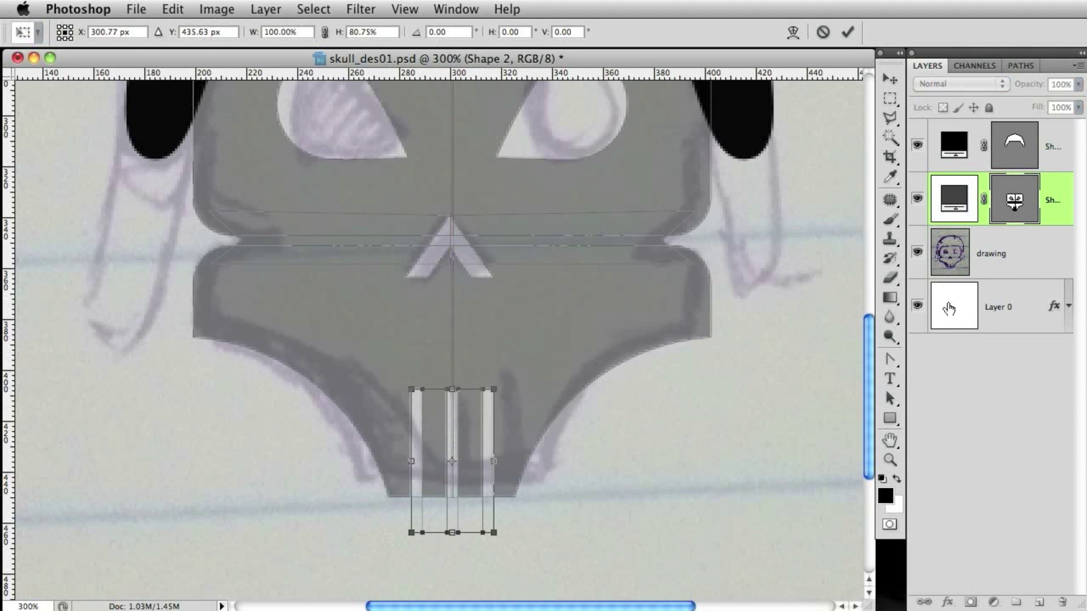
left_click_drag(563, 315, 577, 381)
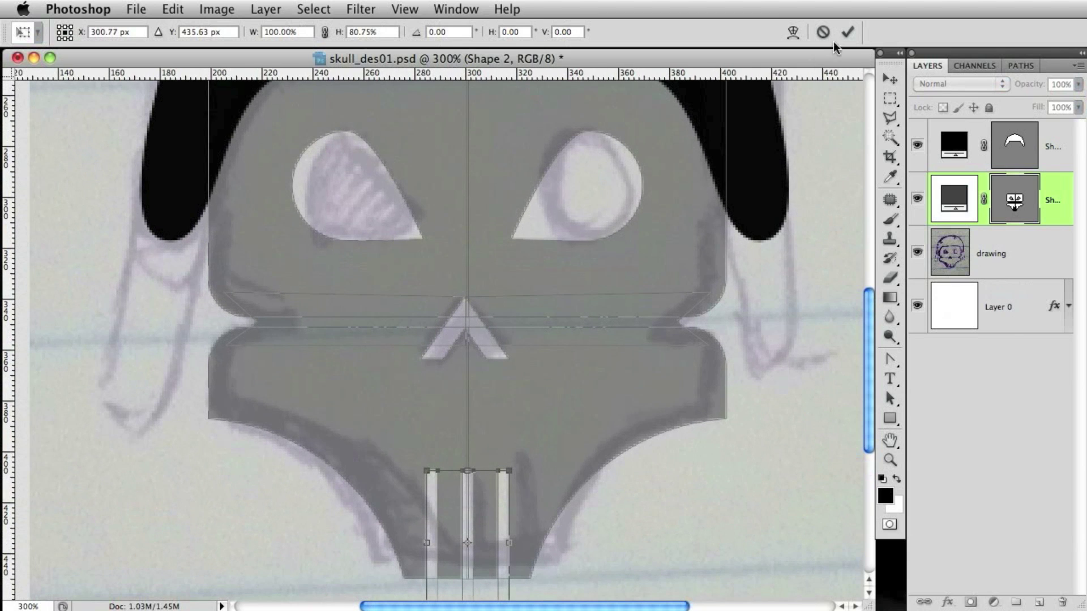
left_click_drag(665, 177, 669, 215)
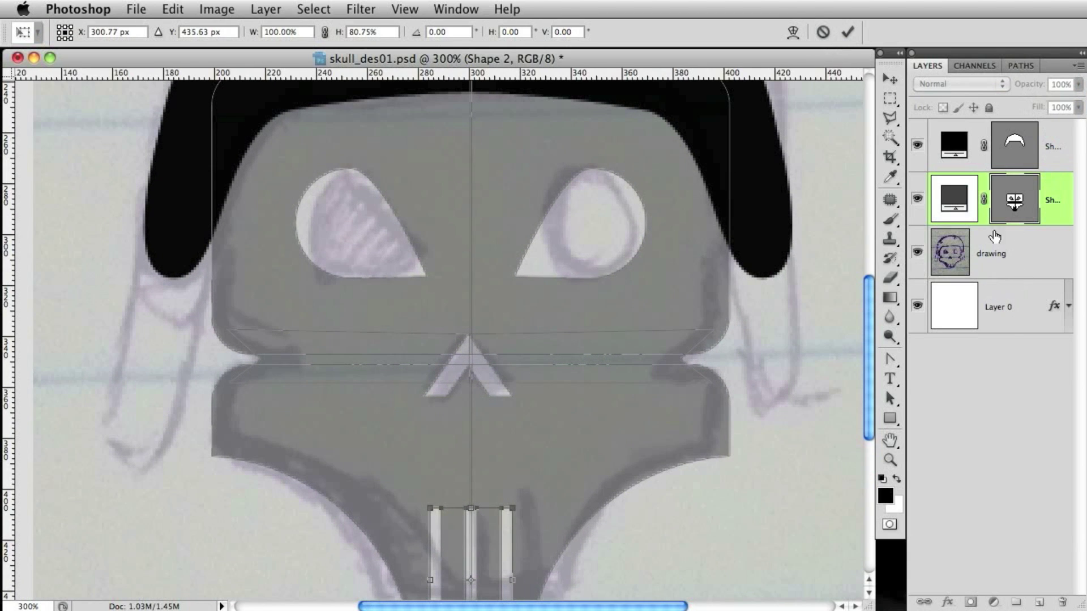
left_click(847, 32)
Hide the drawing layer and set the face shape layer's opacity to 100%.
left_click(917, 251)
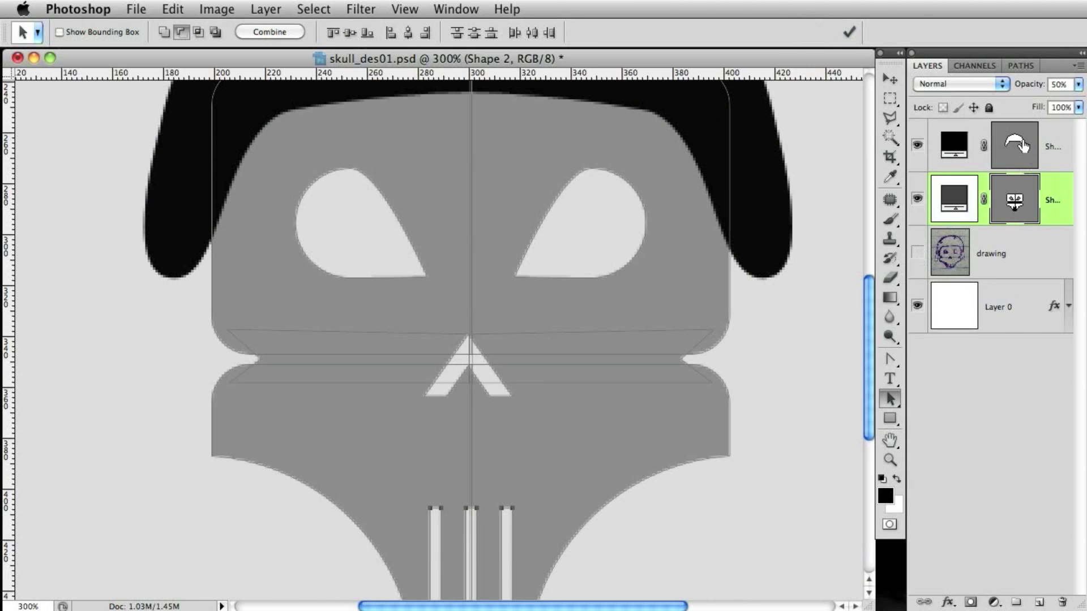
left_click_drag(1016, 94, 1033, 91)
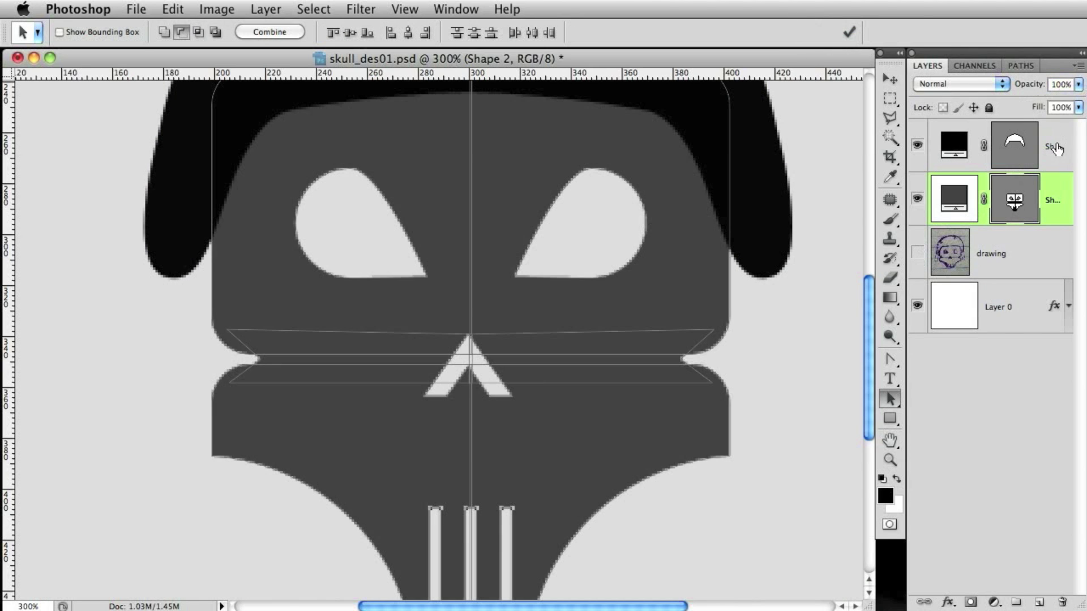
left_click(1056, 148)
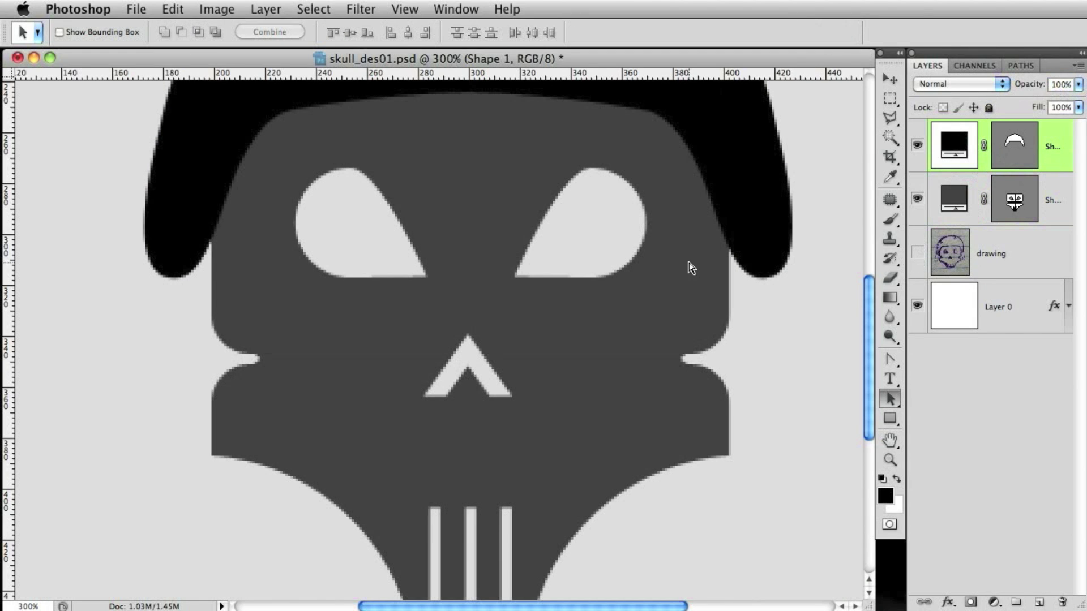
Save the document.
key("super+minus")
key("super+s")
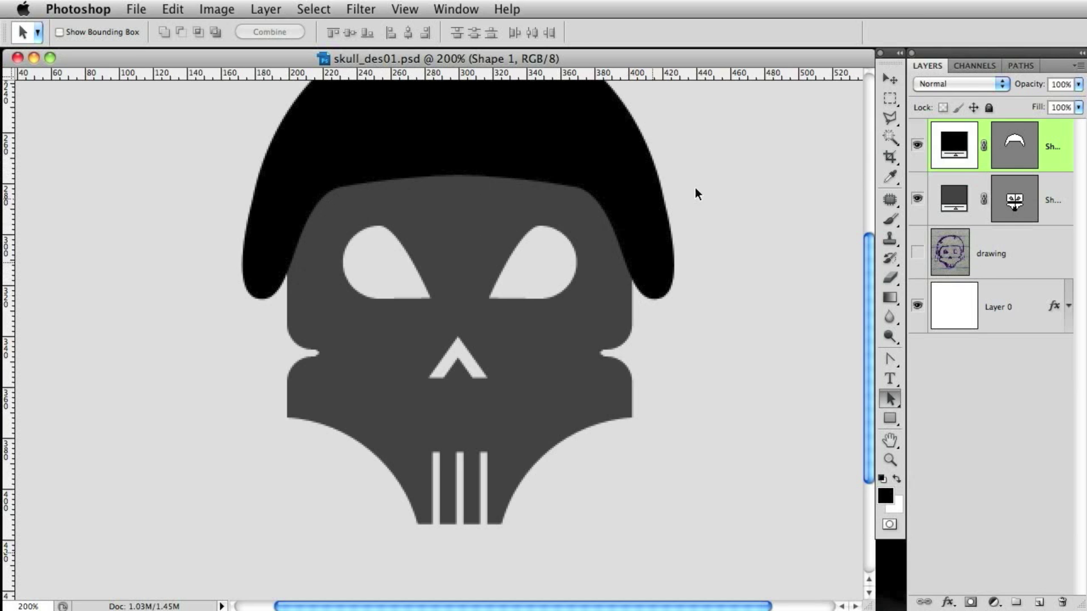
Copy the helmet path into the face shape as a subtracted area, shifted slightly down to leave a thin gap under the helmet.
left_click(1013, 156)
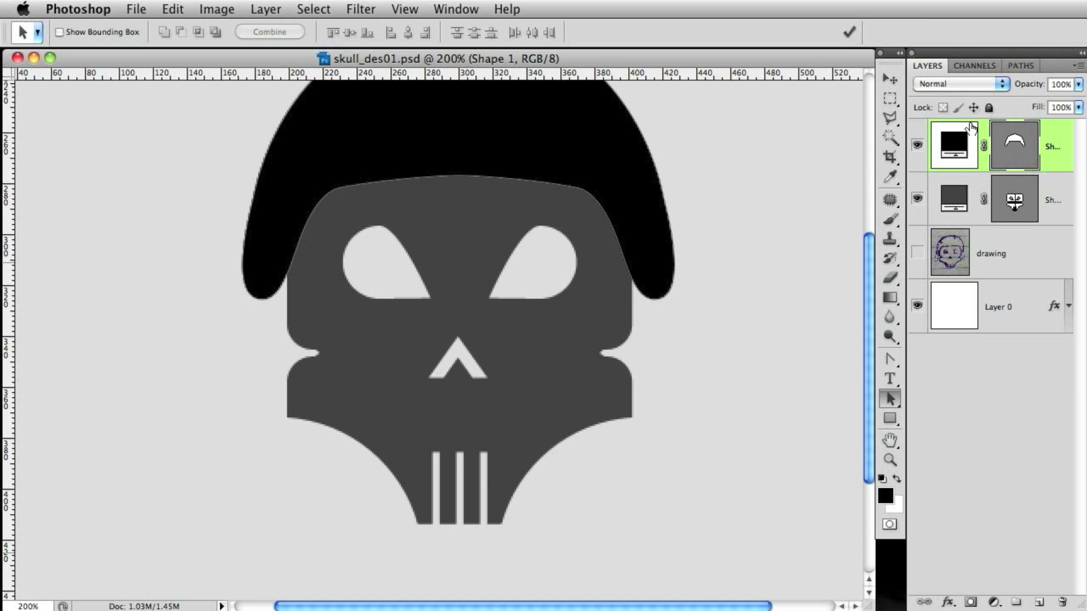
left_click(612, 197)
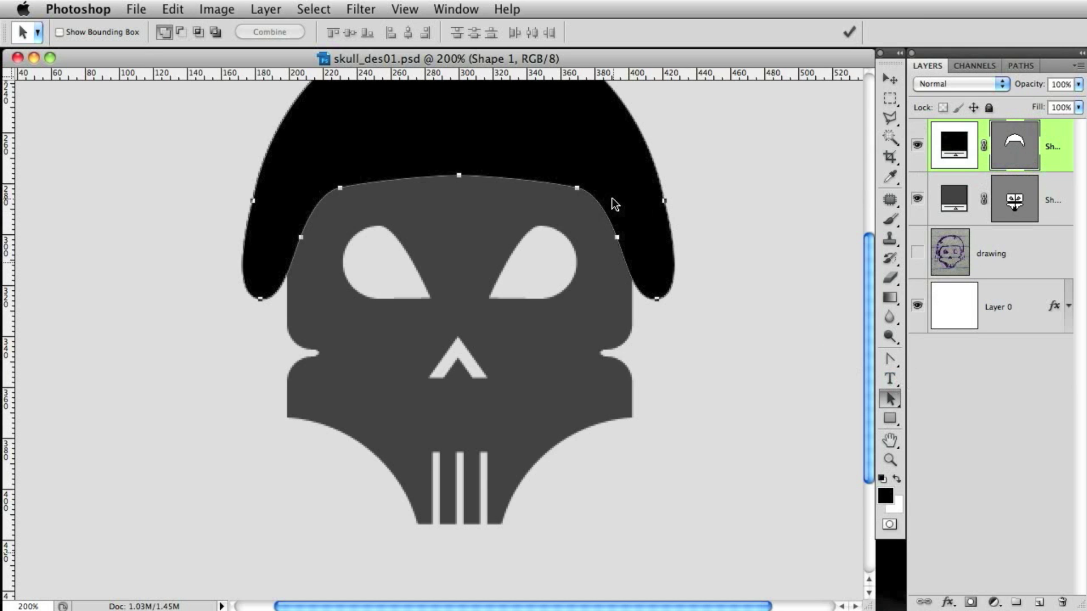
left_click(1015, 201)
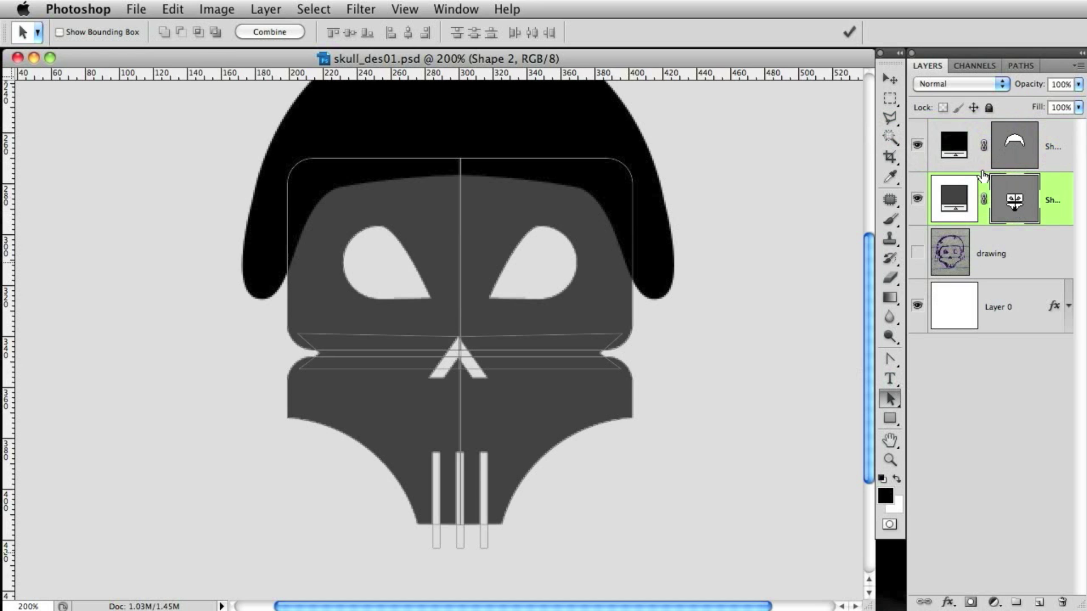
key("cmd+v")
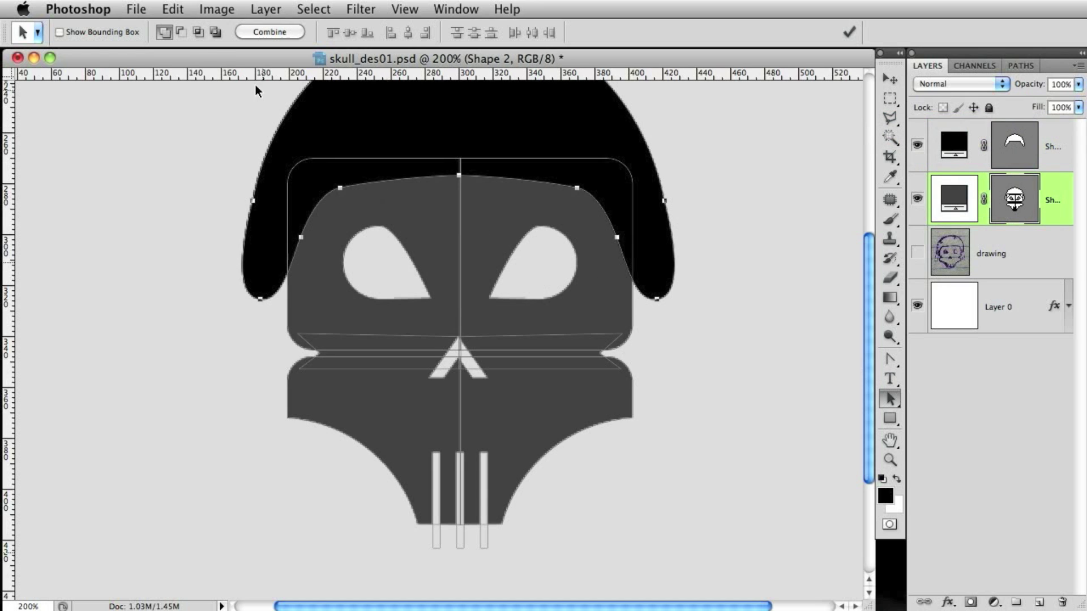
left_click(180, 31)
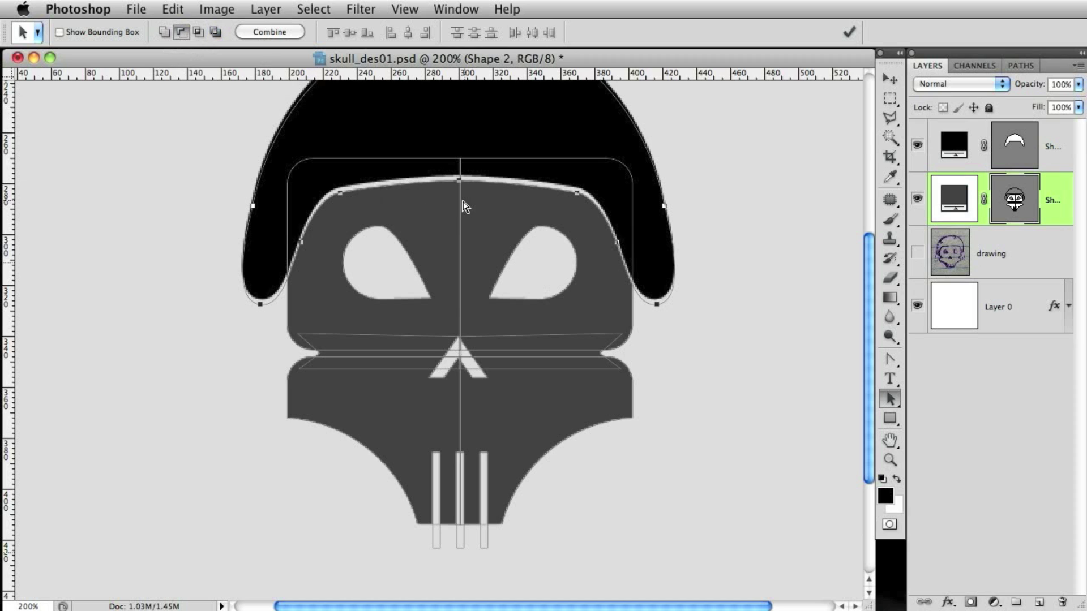
Scale the subtracted helmet path to 96.67% width about its centre to widen the gap along the sides.
key("super+t")
left_click_drag(672, 162, 667, 162)
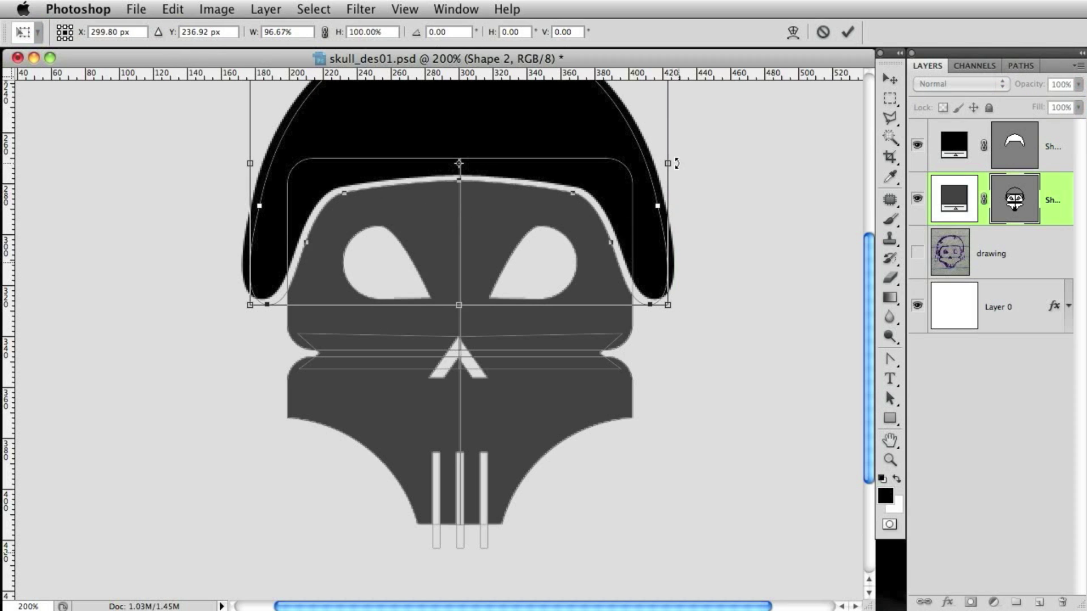
left_click(847, 31)
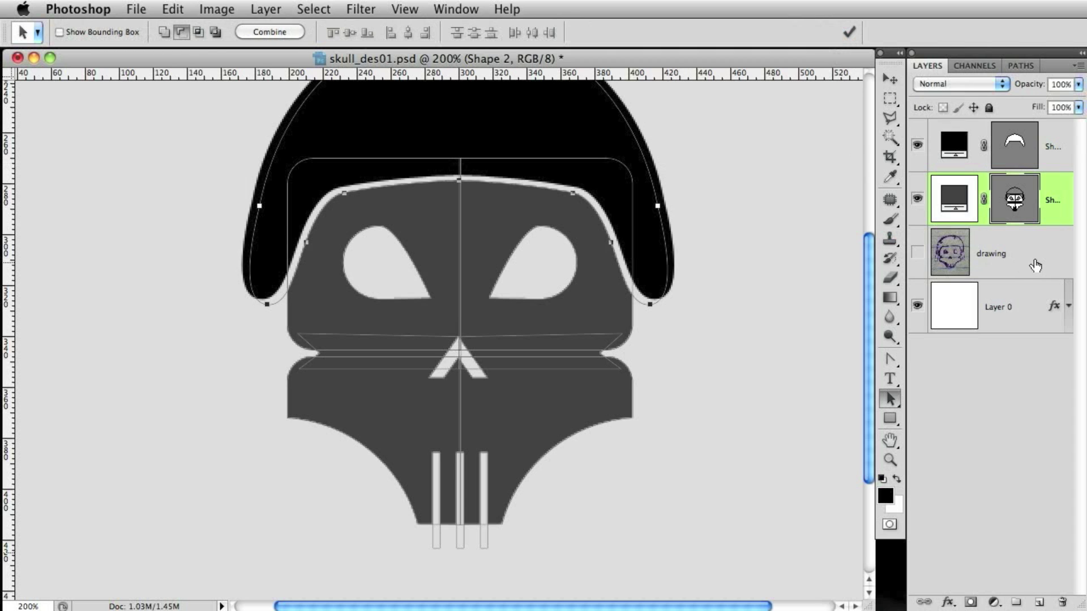
Change the helmet shape's fill colour to 404040, matching the face.
left_click(978, 255)
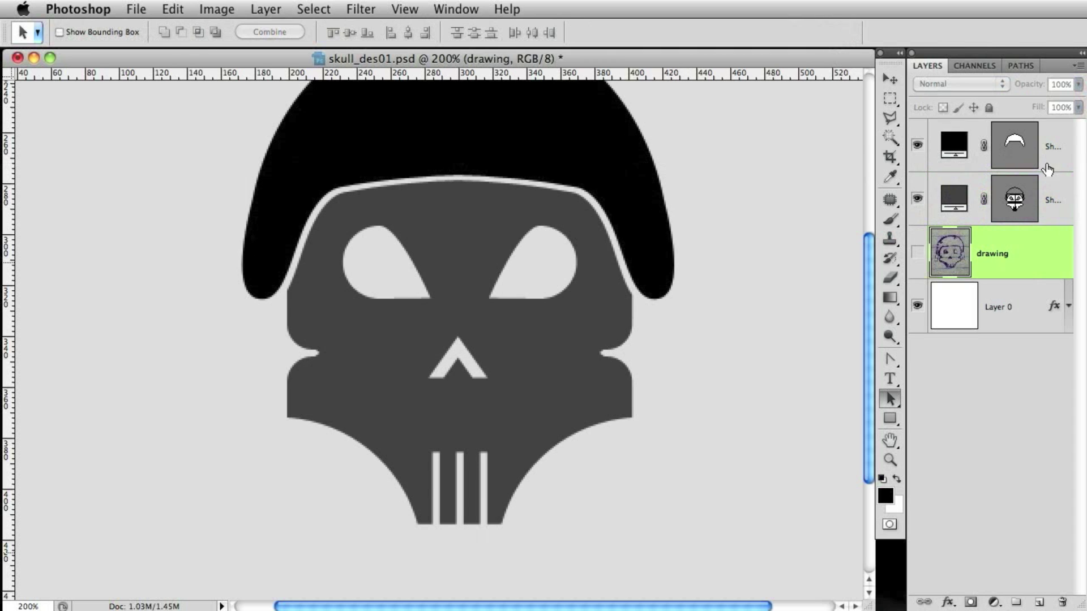
key("super+minus")
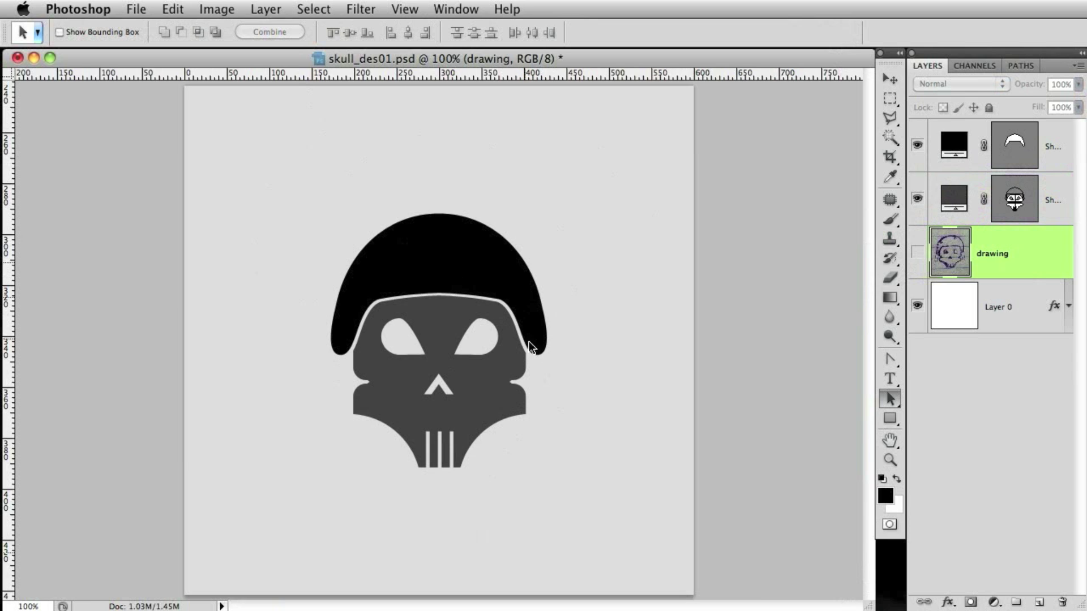
left_click(1010, 144)
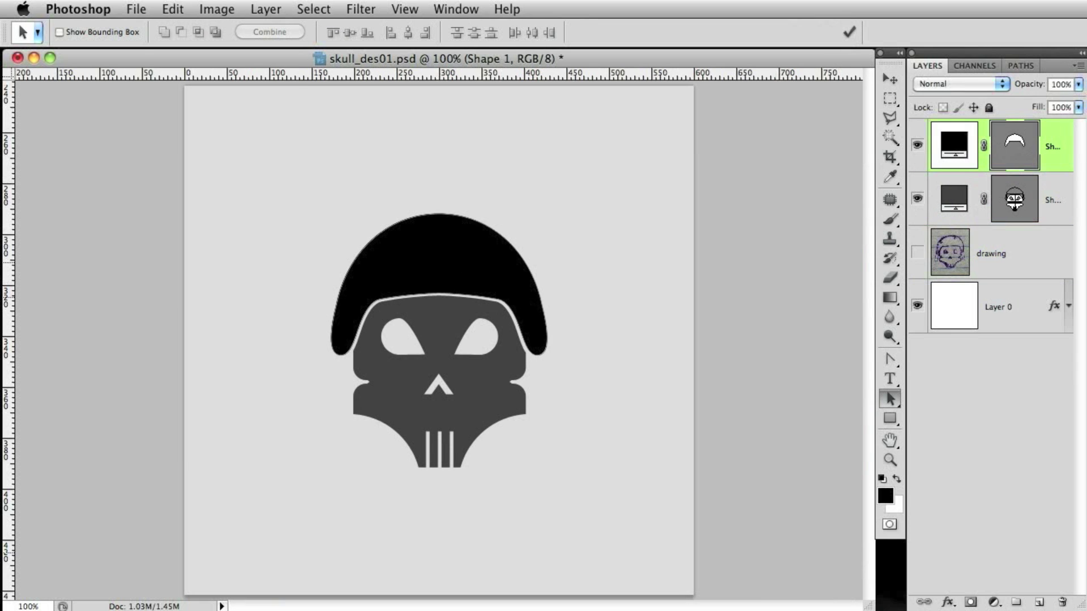
double_click(955, 144)
left_click(482, 402)
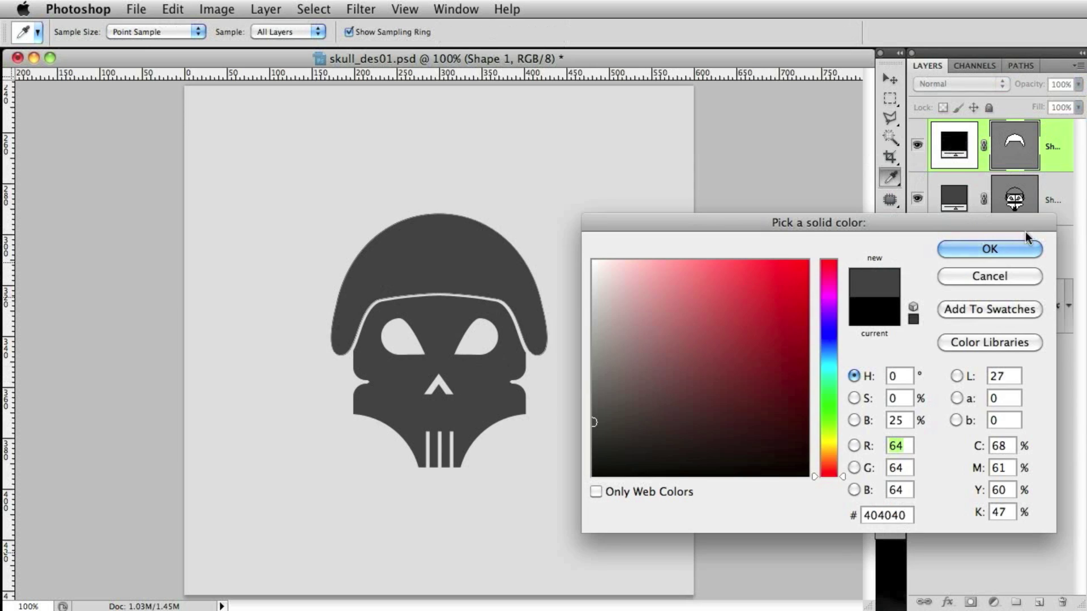
left_click(1009, 250)
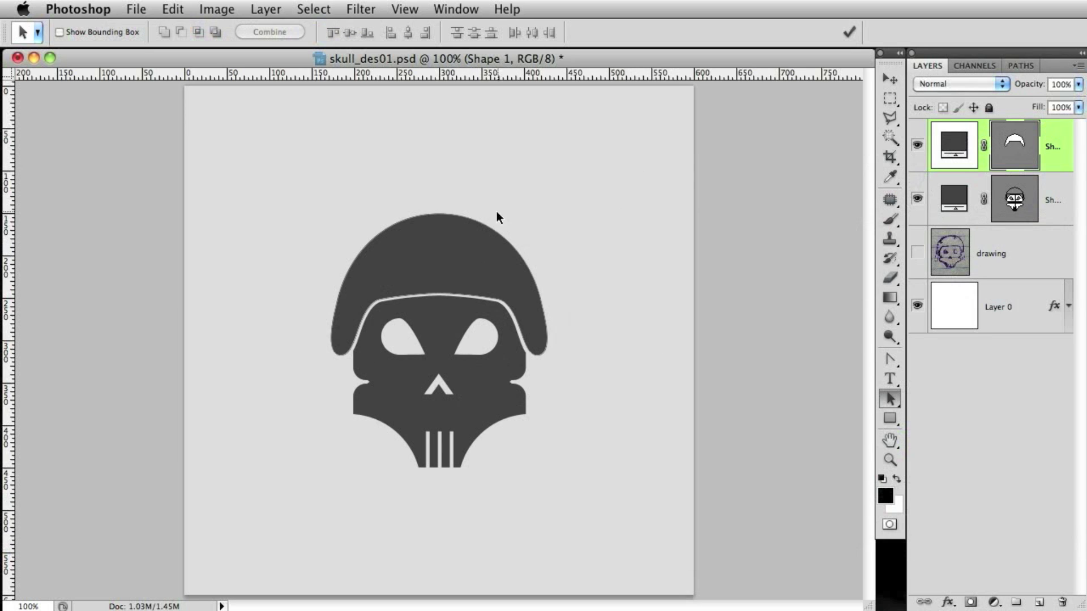
left_click(1014, 144)
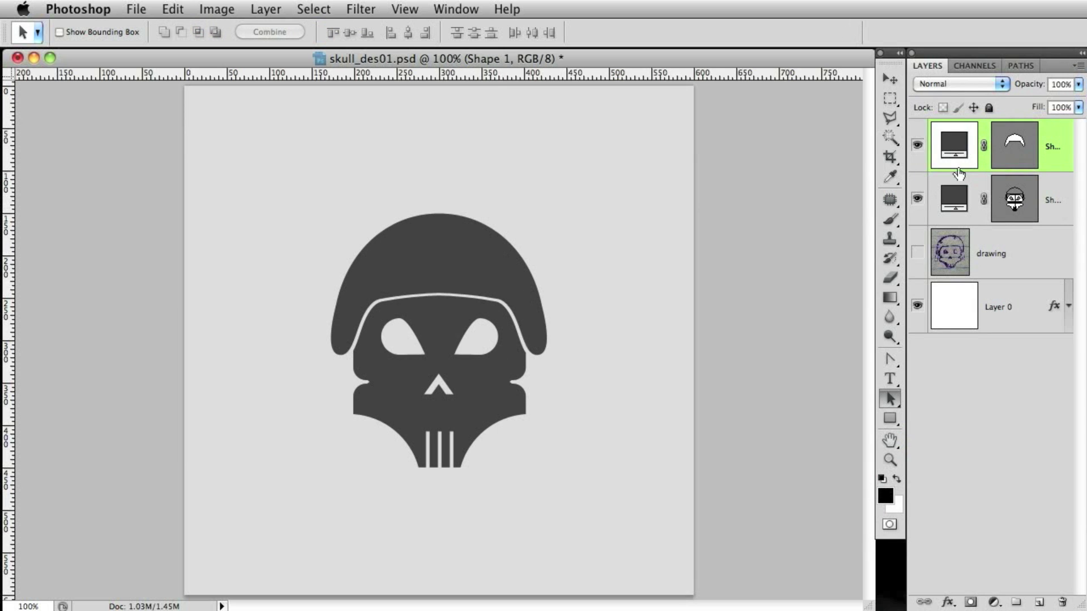
Subtract a small pointed notch from the helmet's upper right edge with the Pen tool.
key("super+plus")
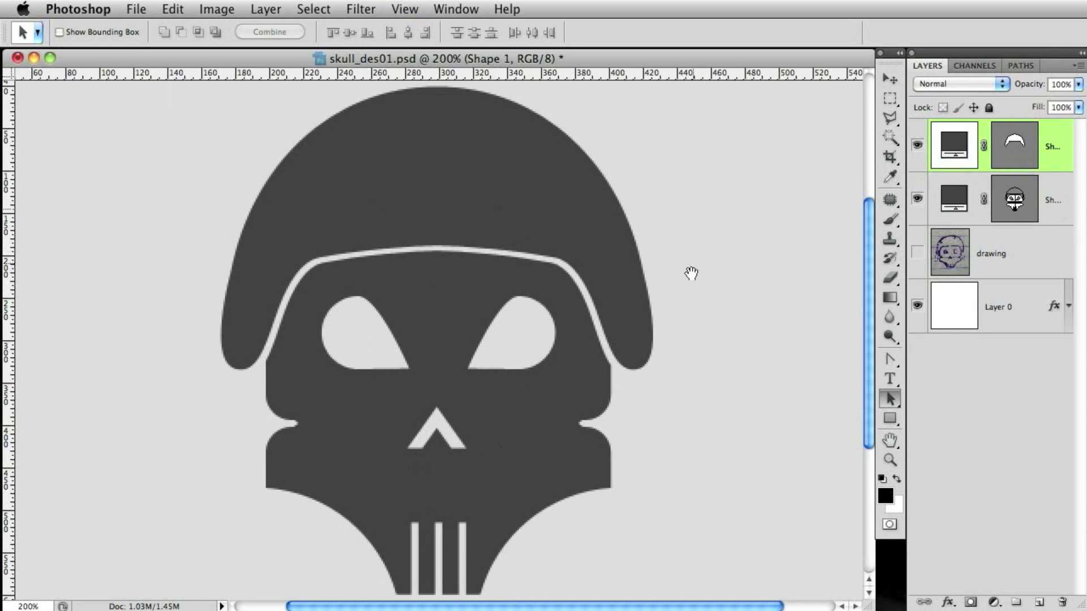
left_click_drag(691, 274, 688, 326)
left_click_drag(889, 359, 940, 355)
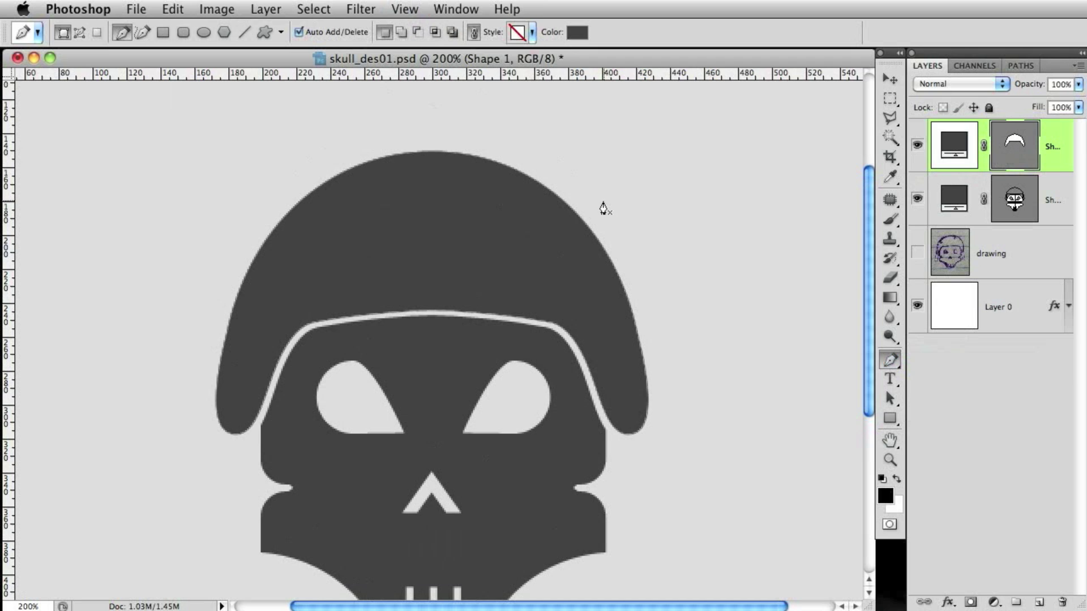
left_click(417, 33)
left_click(565, 185)
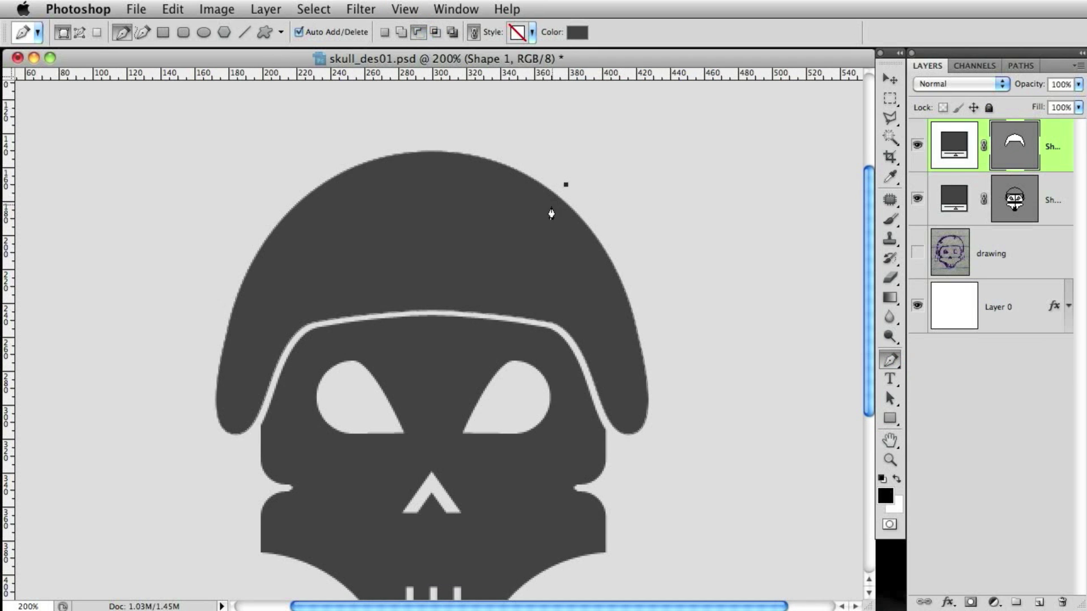
left_click(576, 197)
left_click(566, 185)
left_click(1036, 255)
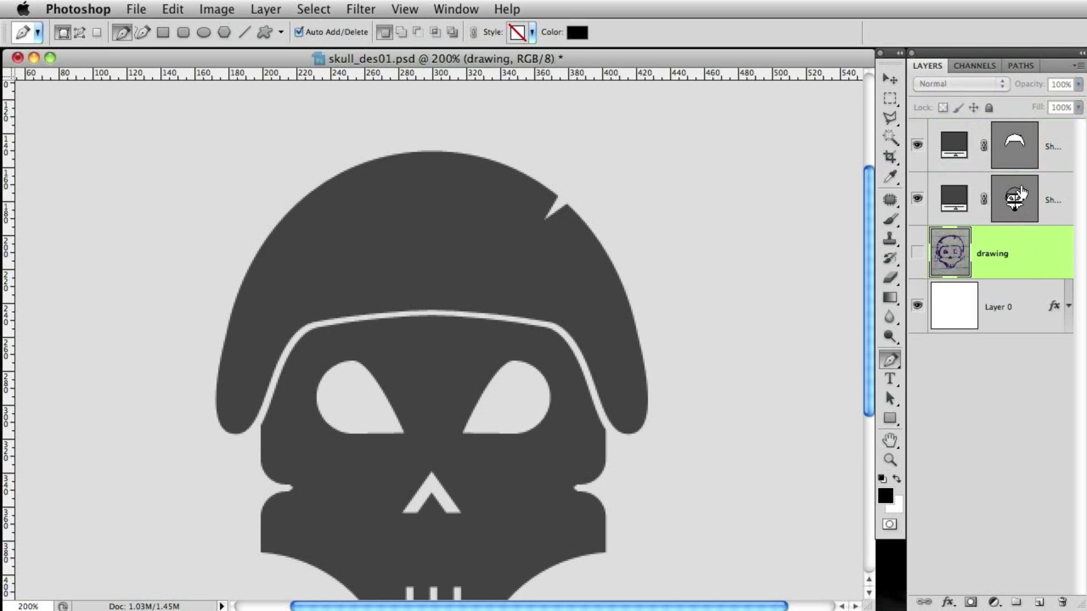
left_click(1005, 149)
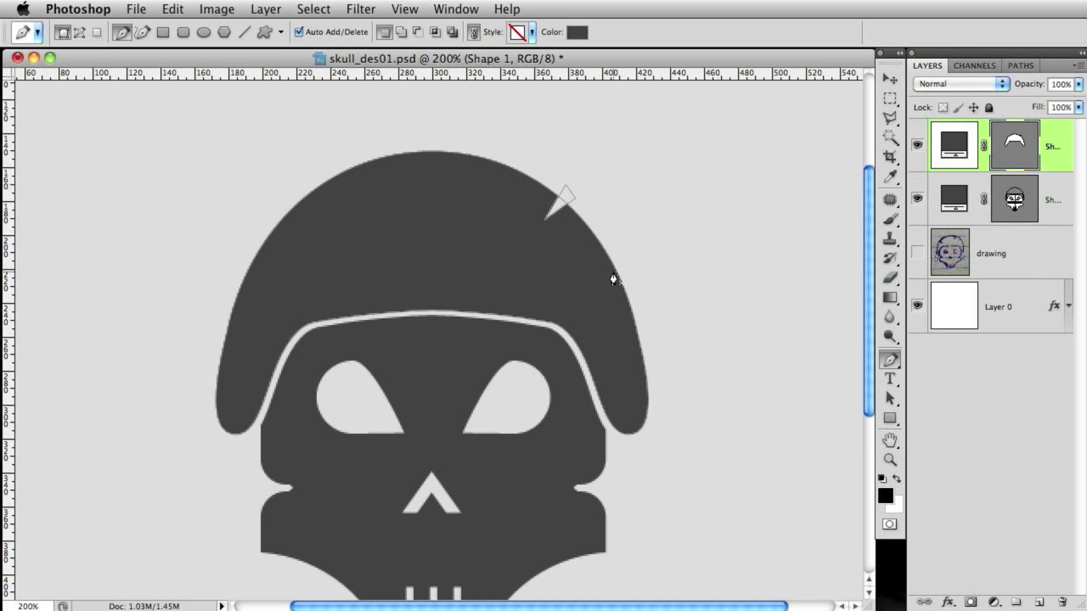
left_click(217, 333)
left_click(212, 351)
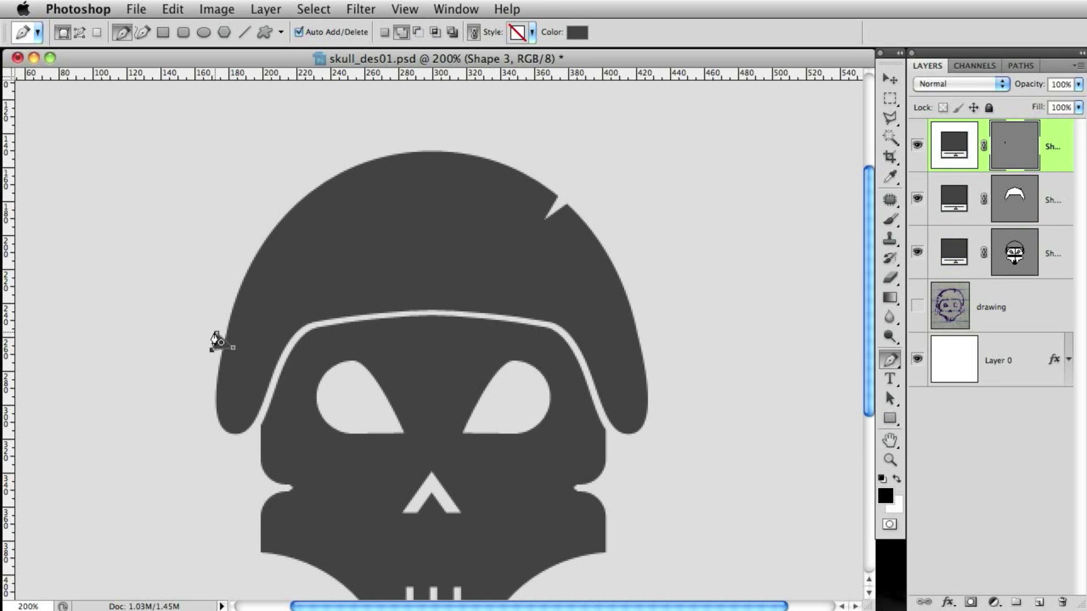
key("super+alt+z")
key("super+alt+z")
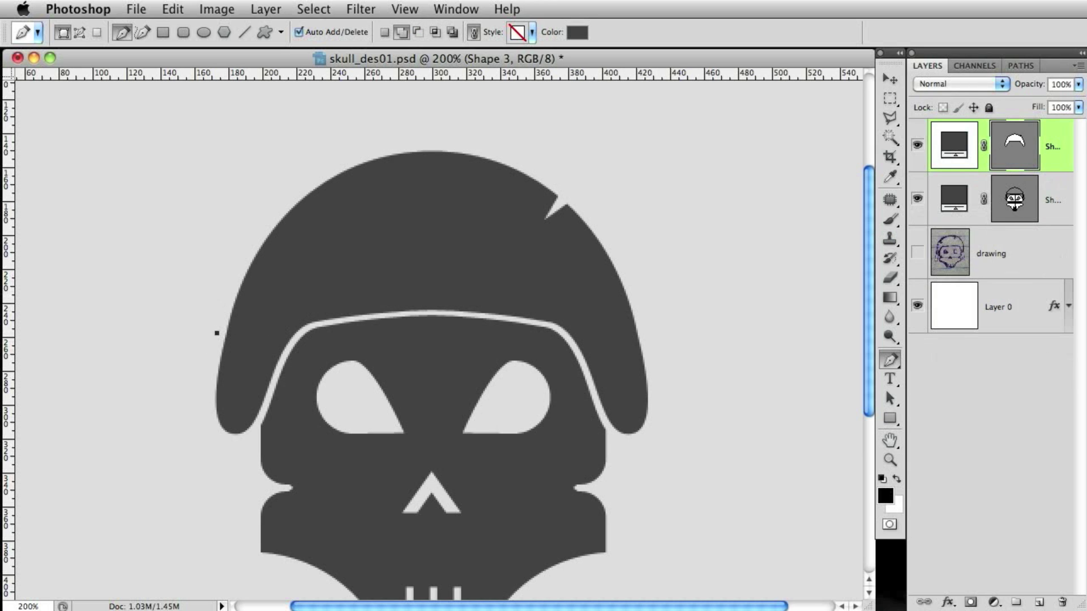
Subtract a second, smaller notch from the helmet's left edge with the Pen tool.
left_click(419, 32)
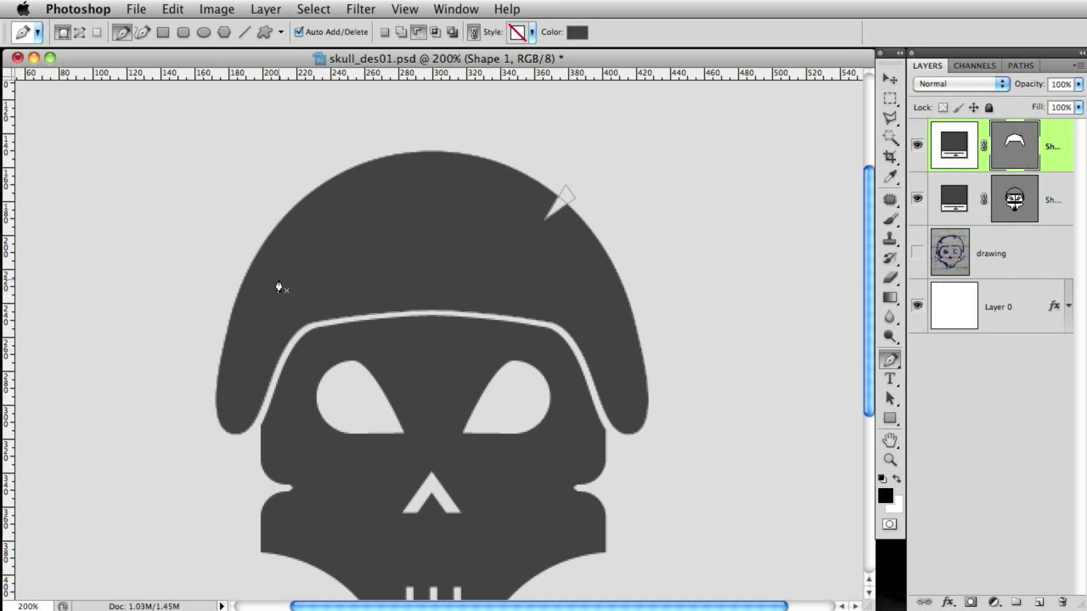
left_click(232, 292)
left_click(226, 309)
left_click(994, 257)
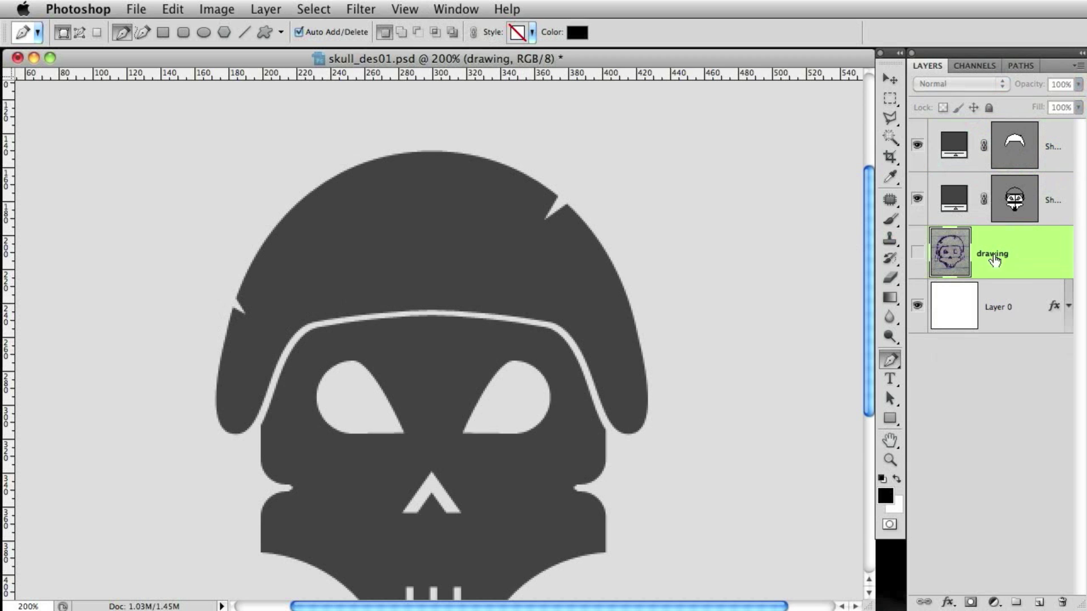
key("super+minus")
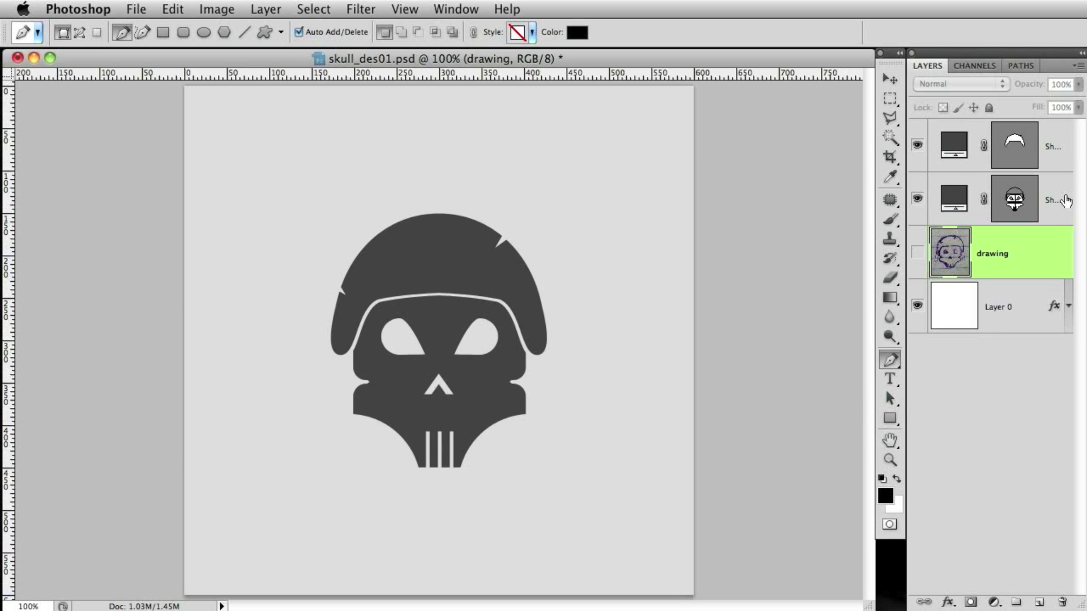
left_click(1052, 213)
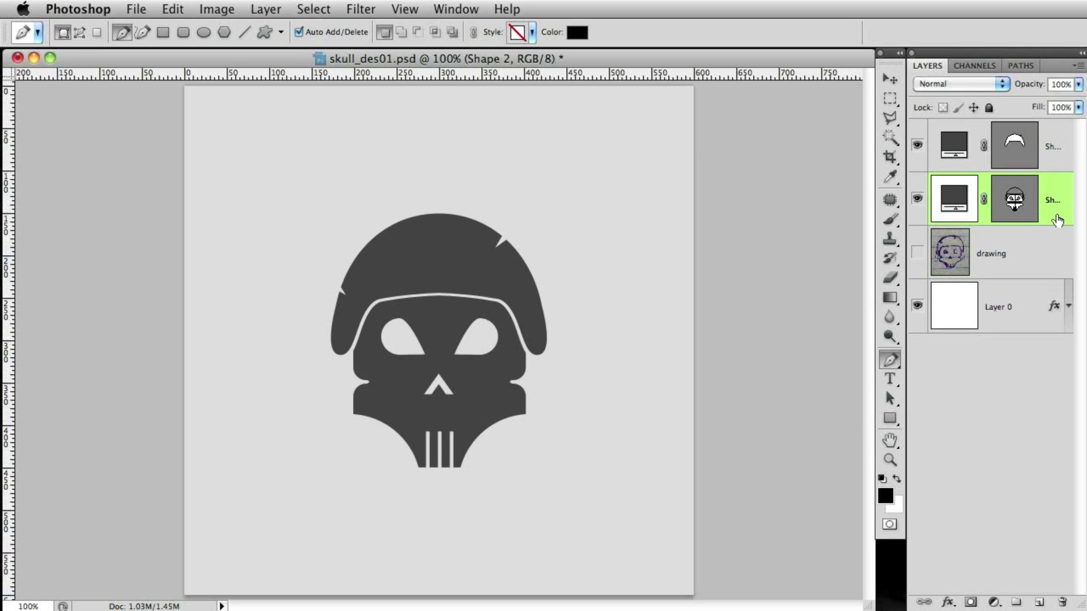
left_click(1018, 162)
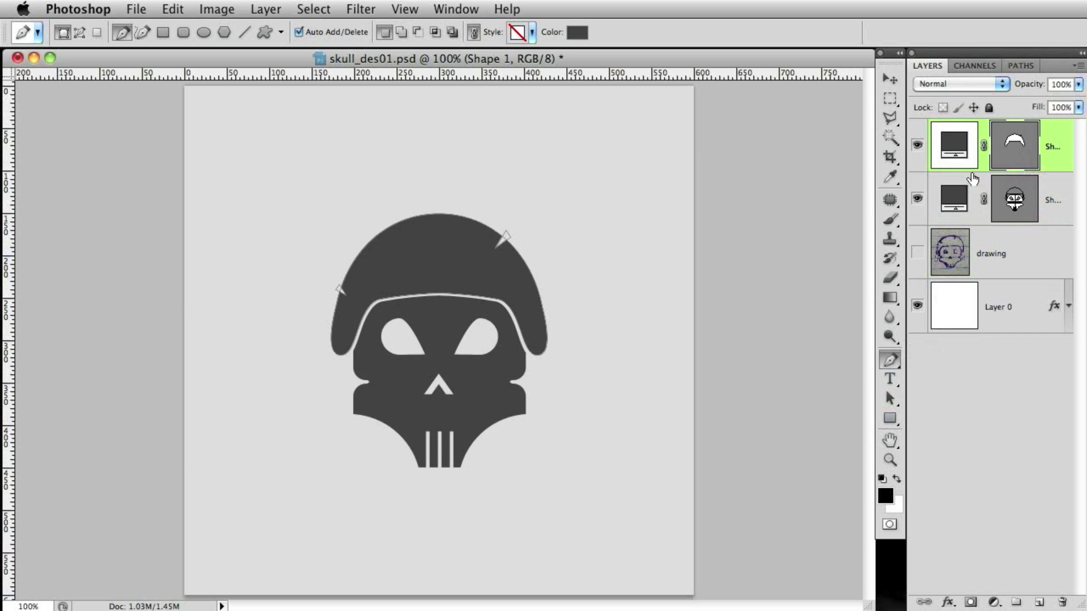
left_click(917, 146)
left_click(1050, 221)
Add a 1 px stroke to Layer 0 in dark grey, positioned inside.
left_click(1021, 313)
key("h")
right_click(1068, 306)
left_click(1082, 171)
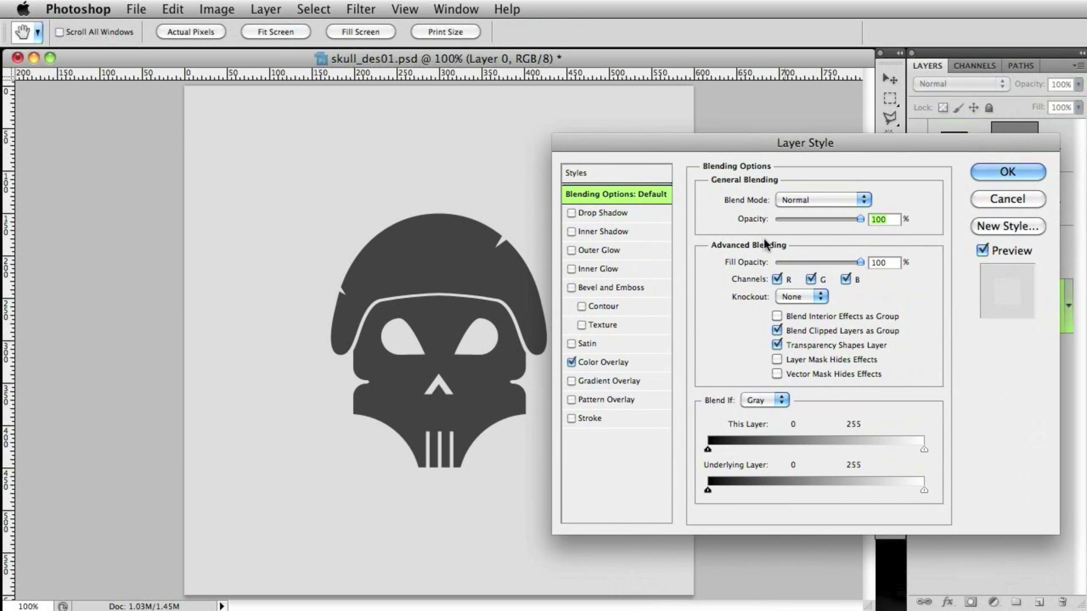
left_click(572, 419)
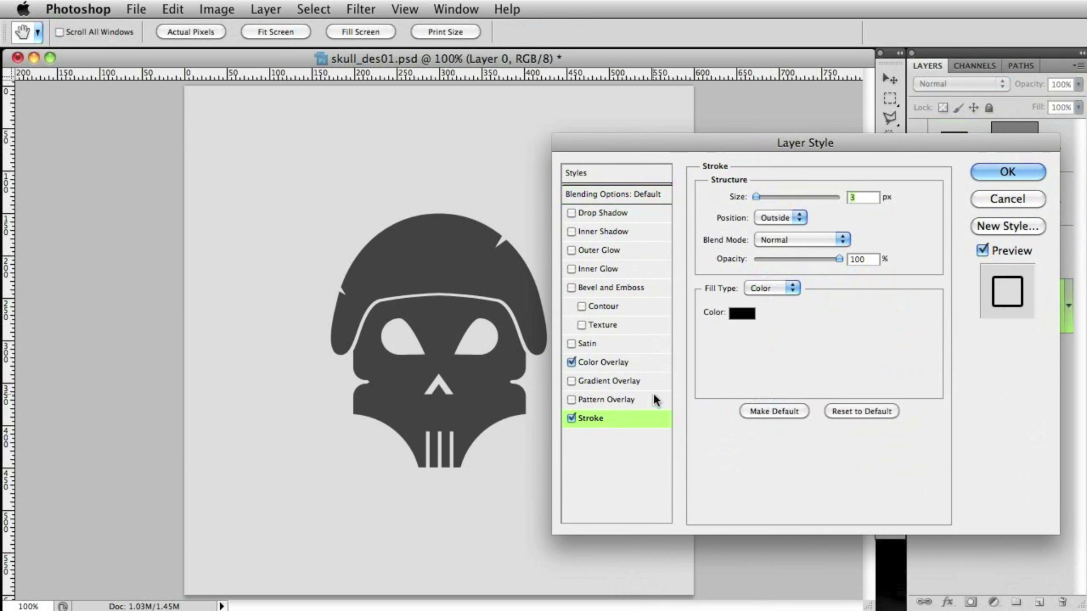
type("1")
left_click(781, 218)
left_click(748, 269)
left_click(742, 313)
left_click_drag(657, 315, 539, 447)
left_click(989, 249)
Add an inner shadow to Layer 0 with distance 0 px, choke 100% and size 2 px.
left_click(572, 232)
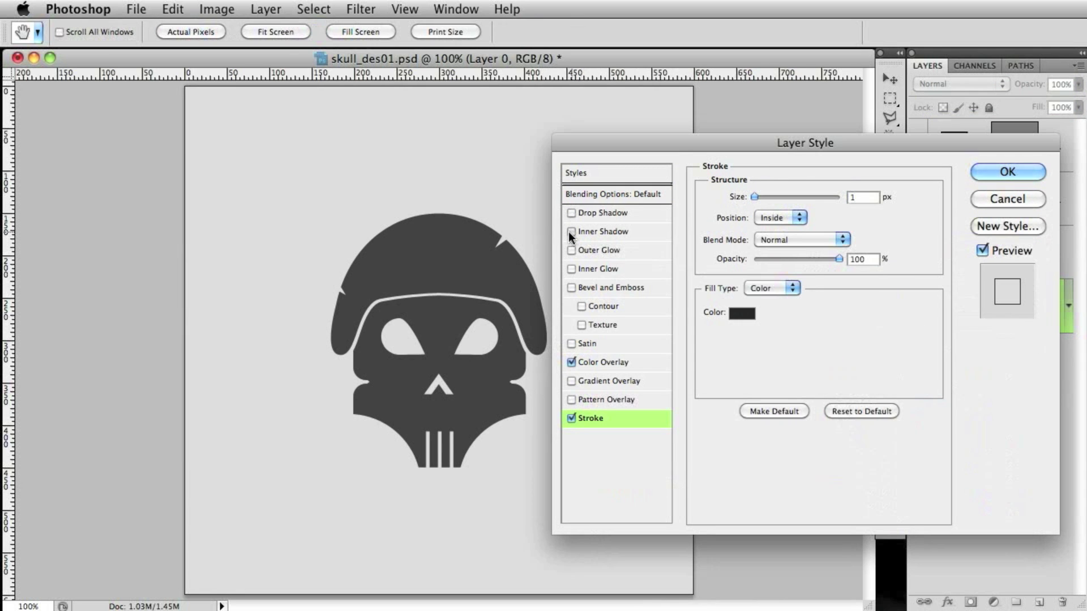
left_click(605, 232)
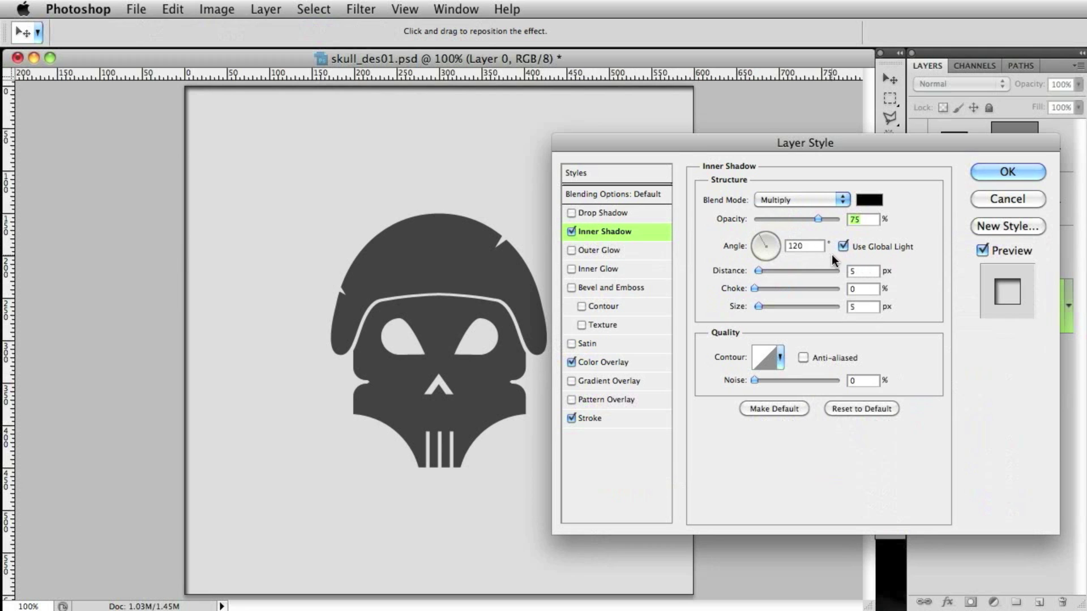
double_click(864, 270)
type("0")
key("Tab")
type("70")
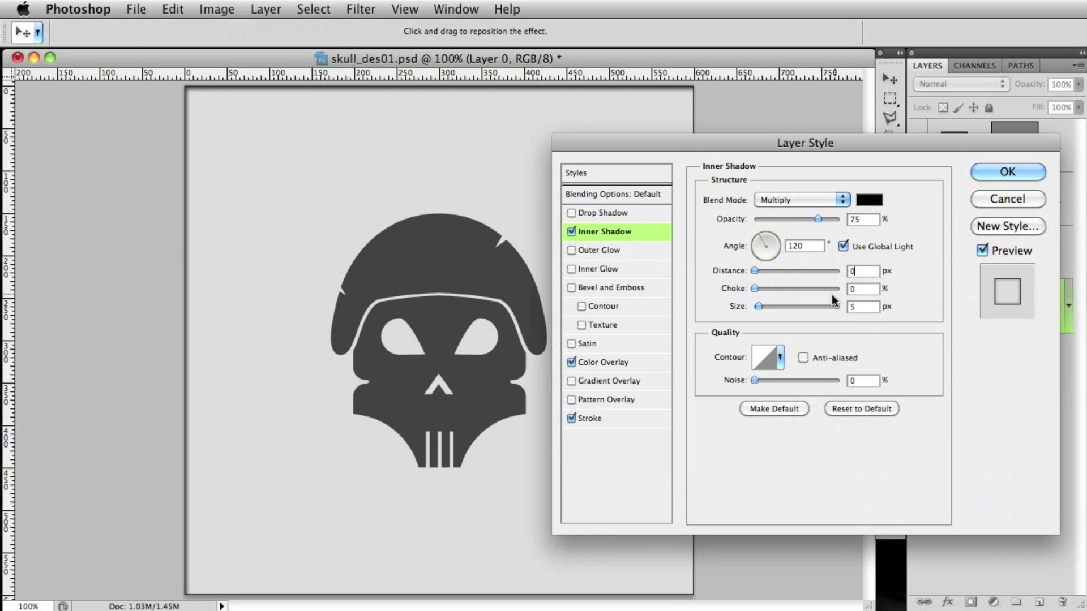
type("100")
key("Tab")
type("2")
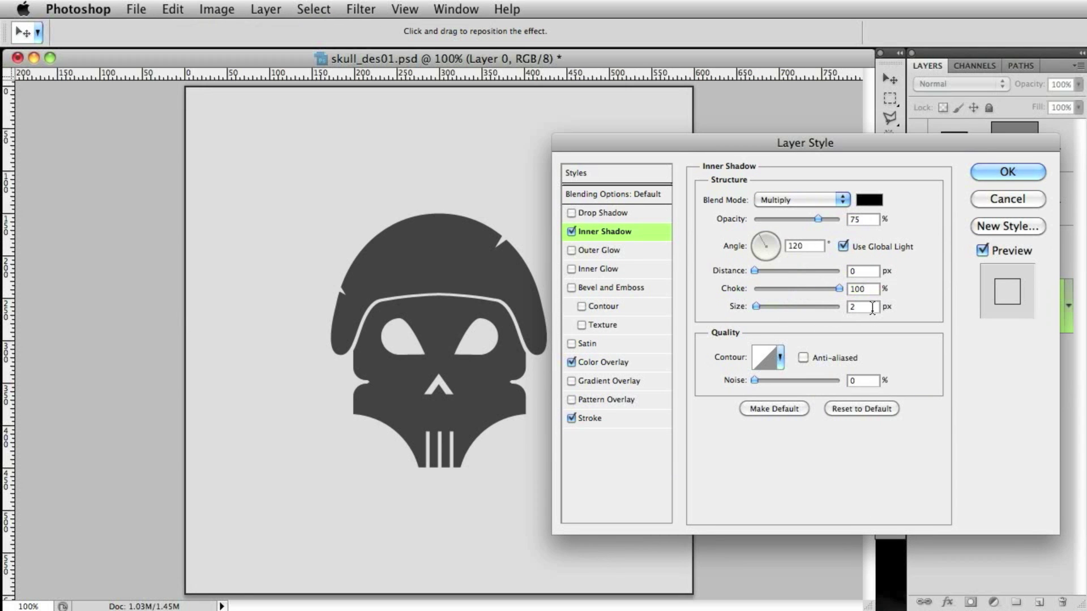
Make the inner shadow white at 100% opacity with Normal blend mode.
left_click(869, 200)
left_click_drag(497, 230, 564, 79)
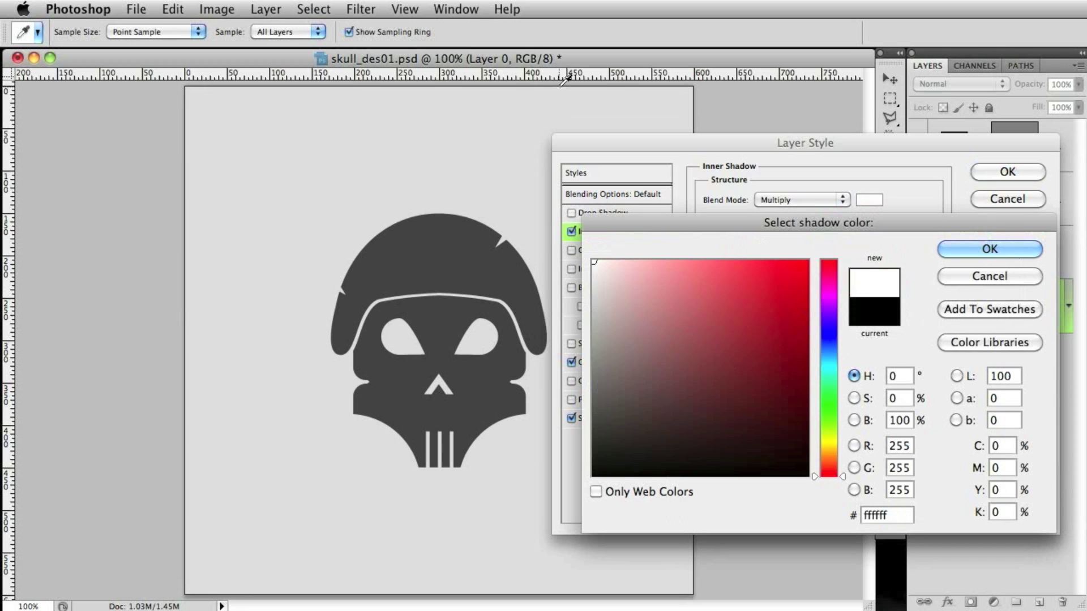
left_click(990, 249)
double_click(865, 220)
type("100")
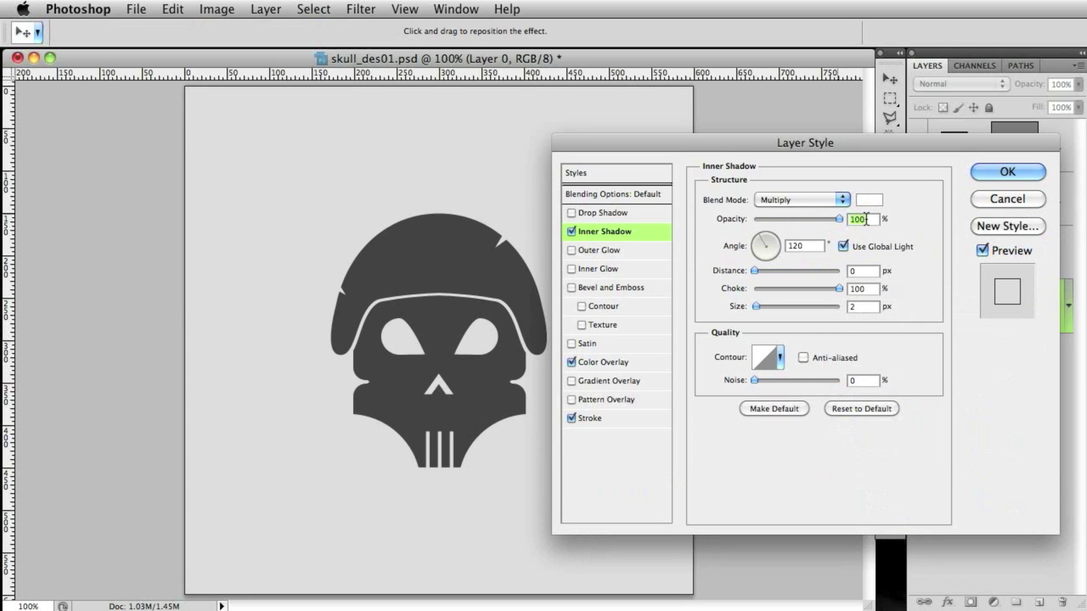
left_click(835, 203)
left_click(825, 162)
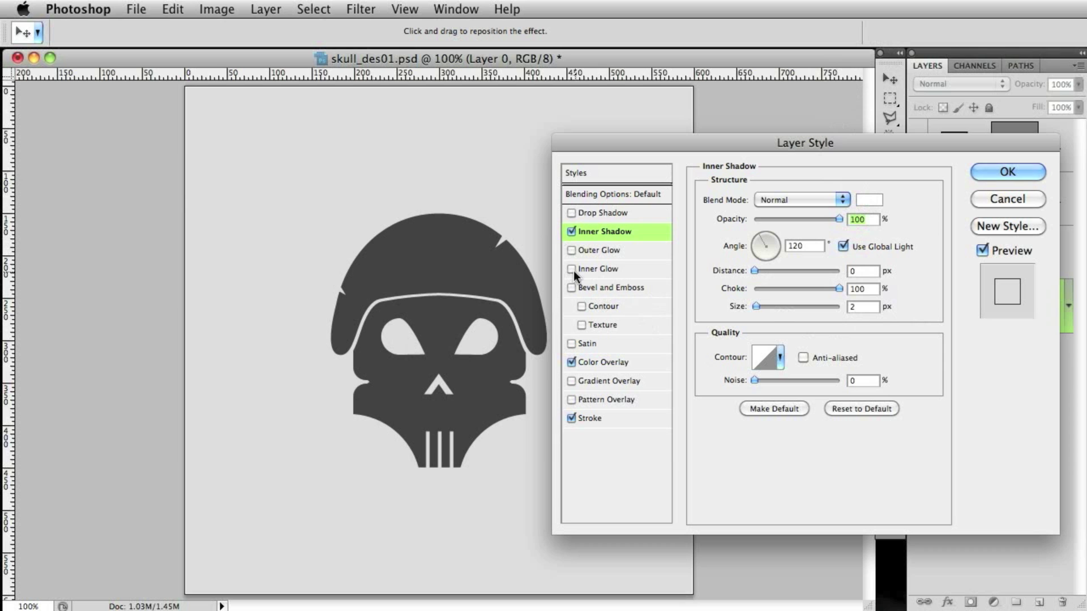
Add an inner glow to Layer 0 with Normal blend mode and black as its colour.
left_click(602, 271)
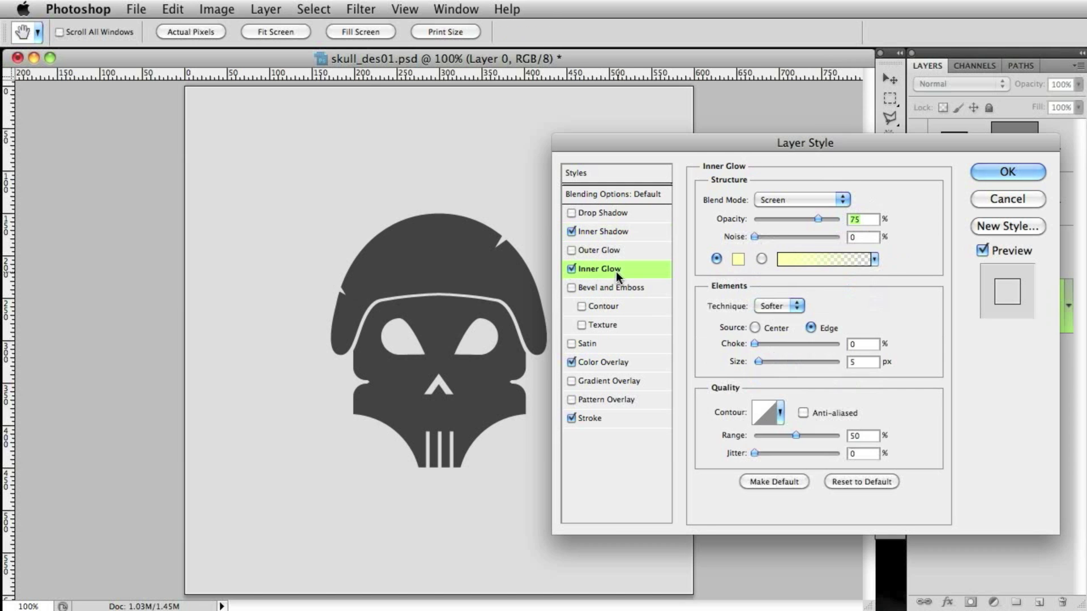
left_click(829, 202)
left_click(816, 92)
left_click(738, 258)
left_click(711, 387)
left_click(592, 475)
left_click(989, 249)
Set the inner glow's size to 250 px, lower its opacity to about 10% and apply the layer style.
left_click_drag(762, 359, 840, 370)
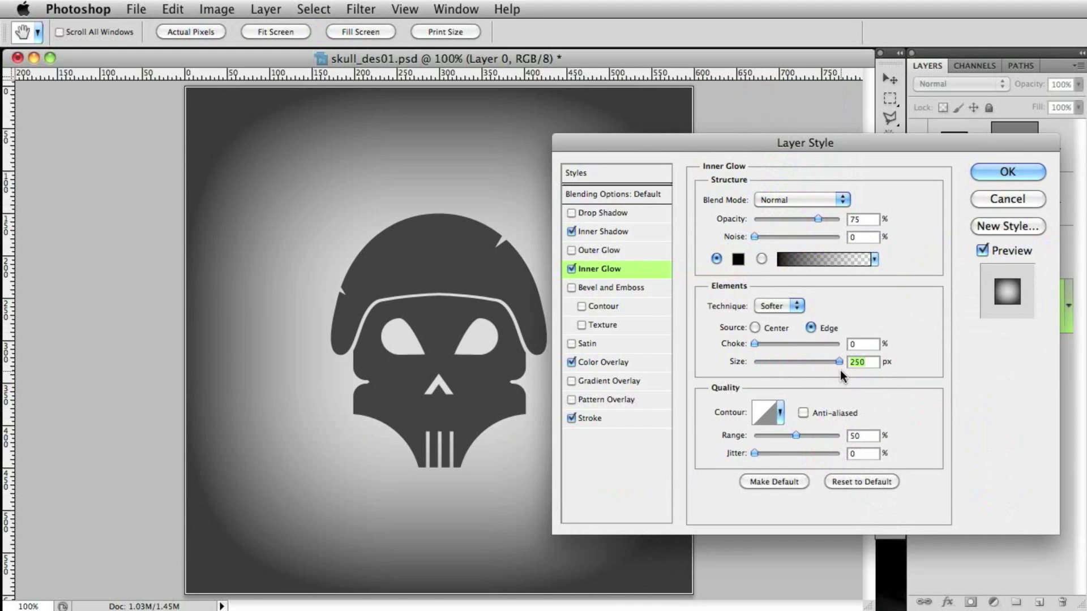
left_click(764, 219)
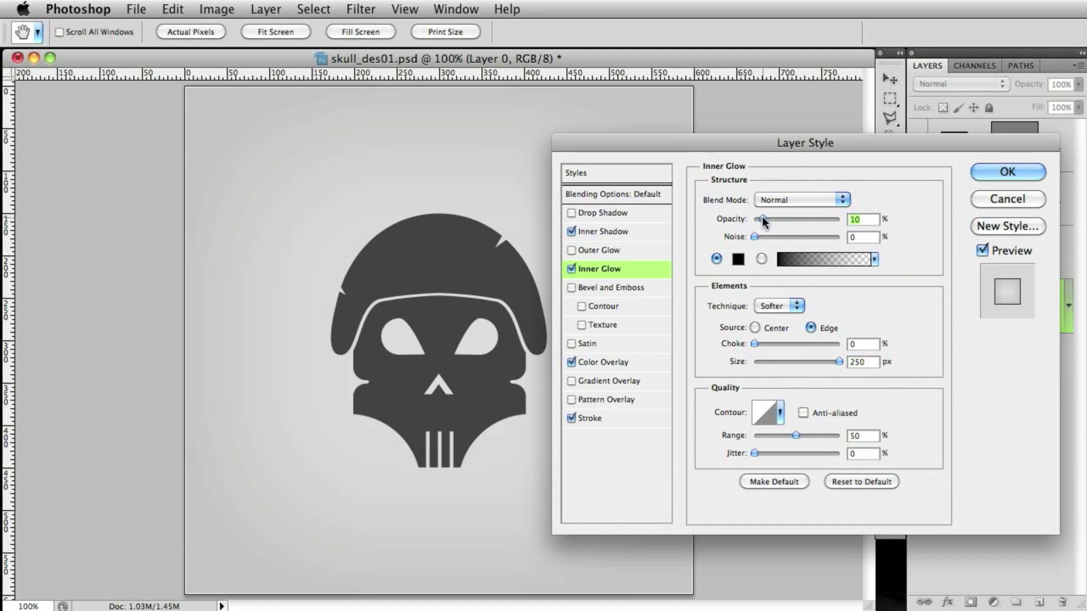
left_click_drag(763, 221, 761, 221)
left_click_drag(825, 149, 827, 295)
left_click(1010, 319)
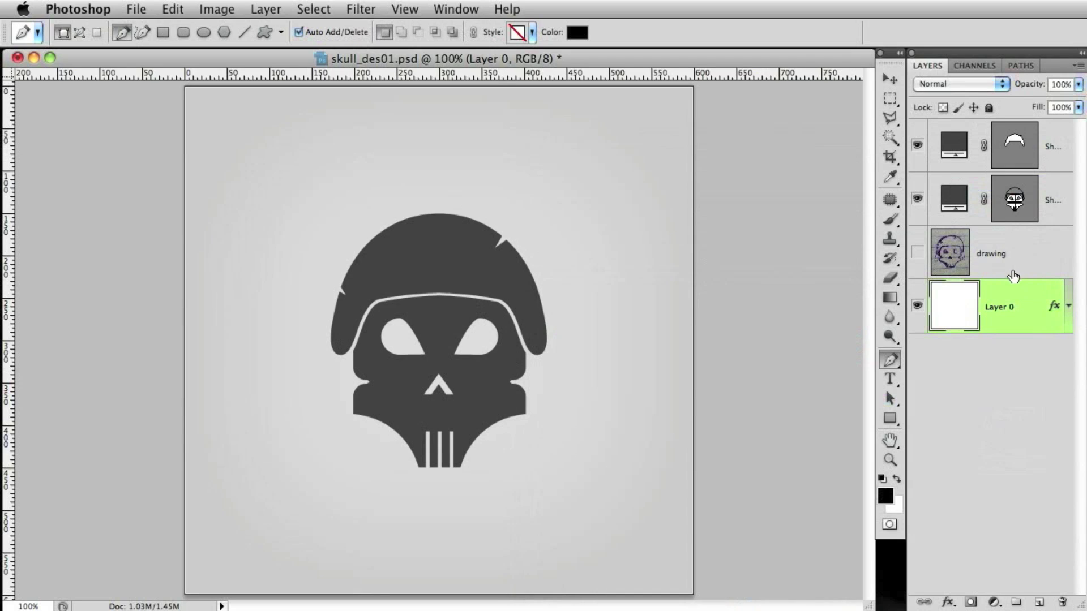
Add a new empty layer above the helmet shape and activate the Type tool.
left_click(1053, 145)
left_click(1039, 603)
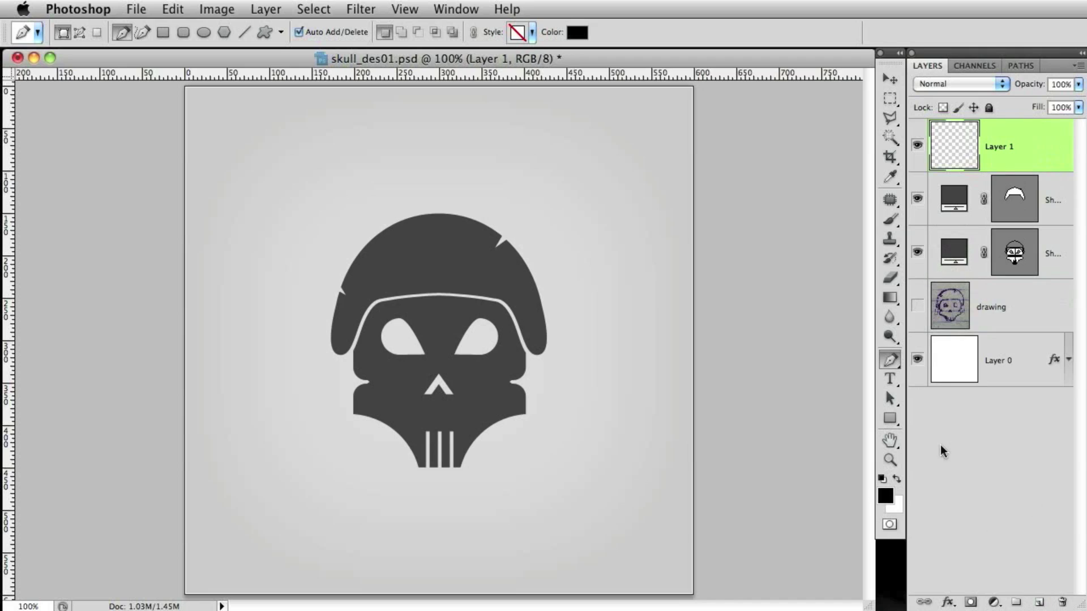
left_click(888, 381)
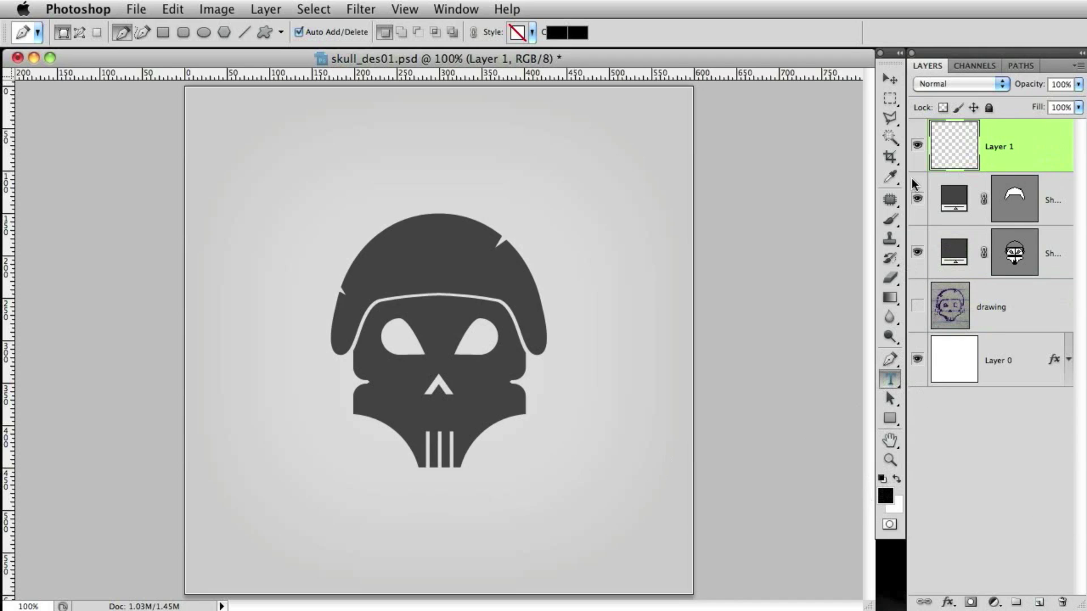